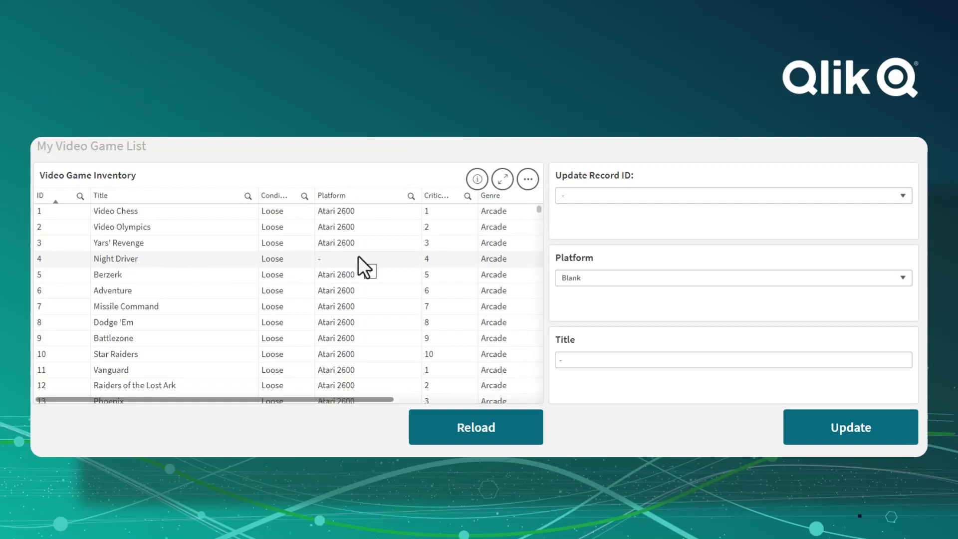
Change record 4, Night Driver, to platform Atari 2600, write it back, and reload the data.
left_click(71, 260)
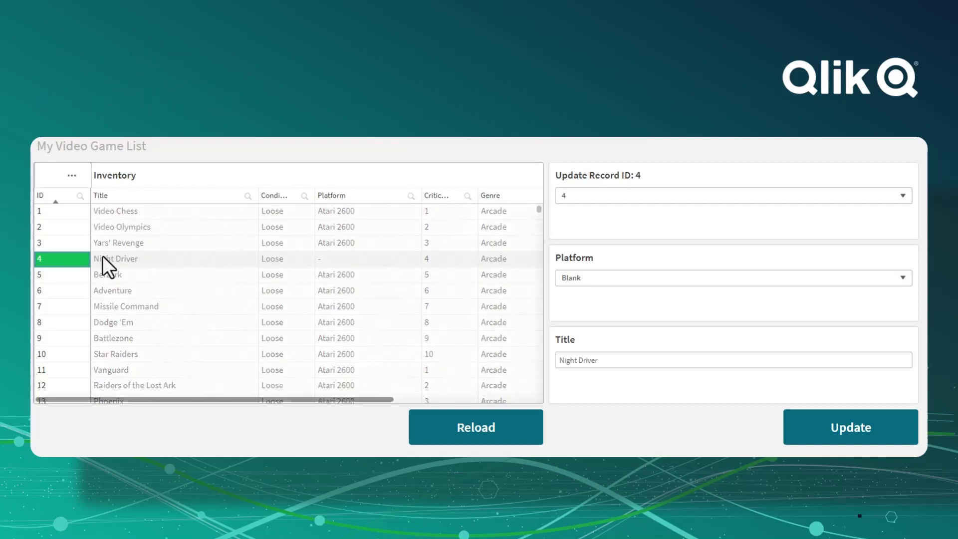
left_click(609, 278)
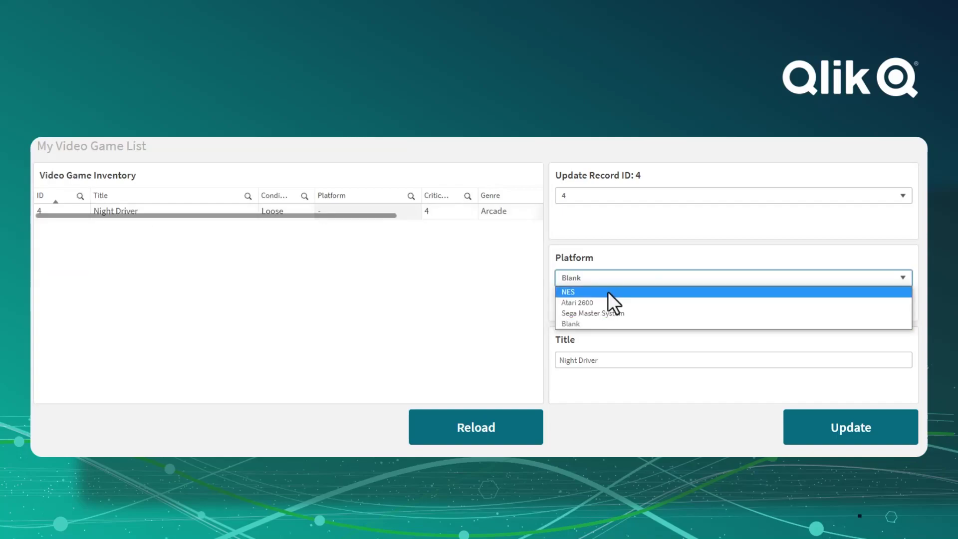
left_click(606, 301)
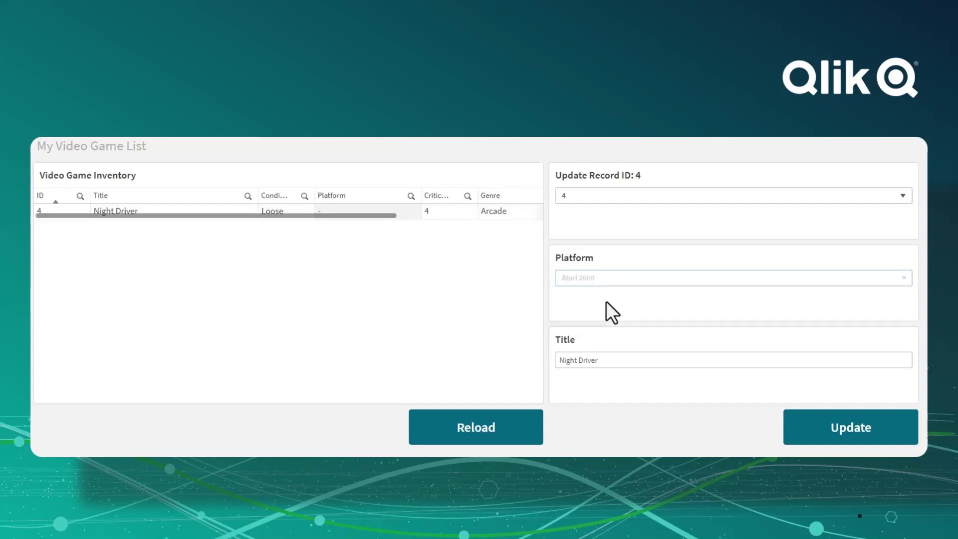
left_click(824, 437)
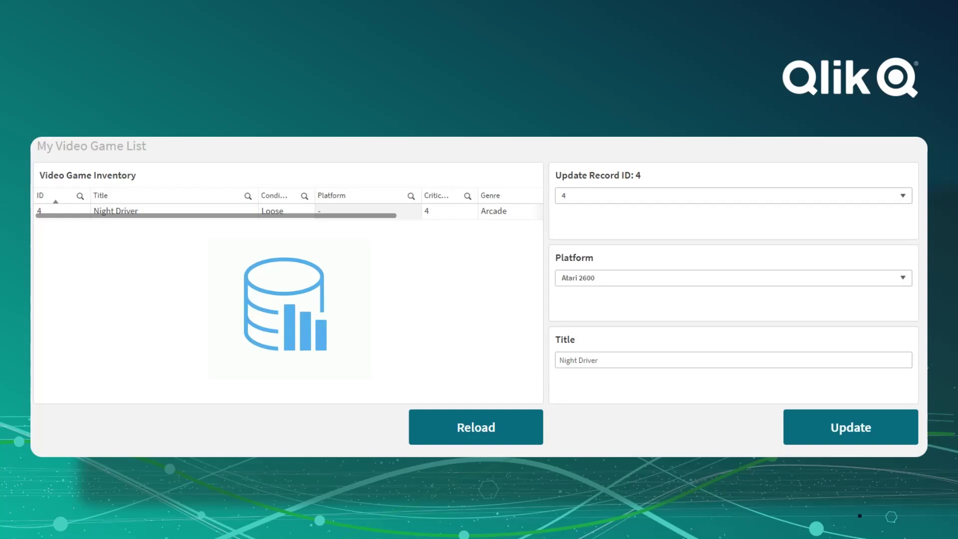
left_click(505, 440)
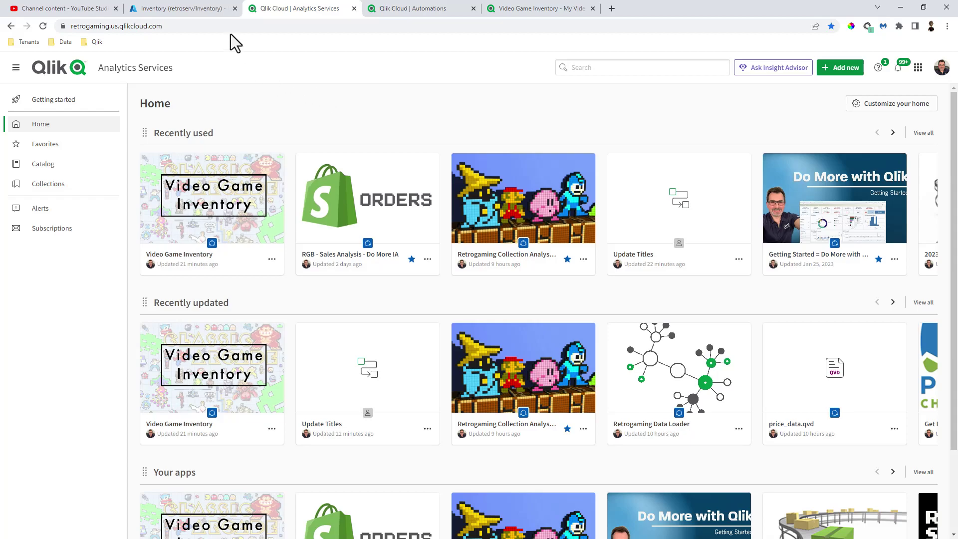
Check in the Azure query editor that Night Driver now shows Atari 2600.
left_click(198, 14)
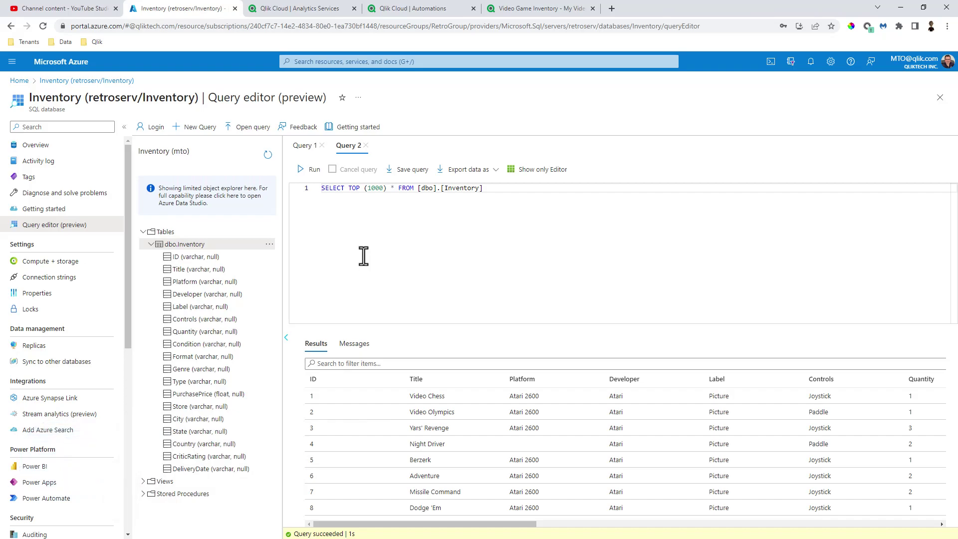
left_click(310, 8)
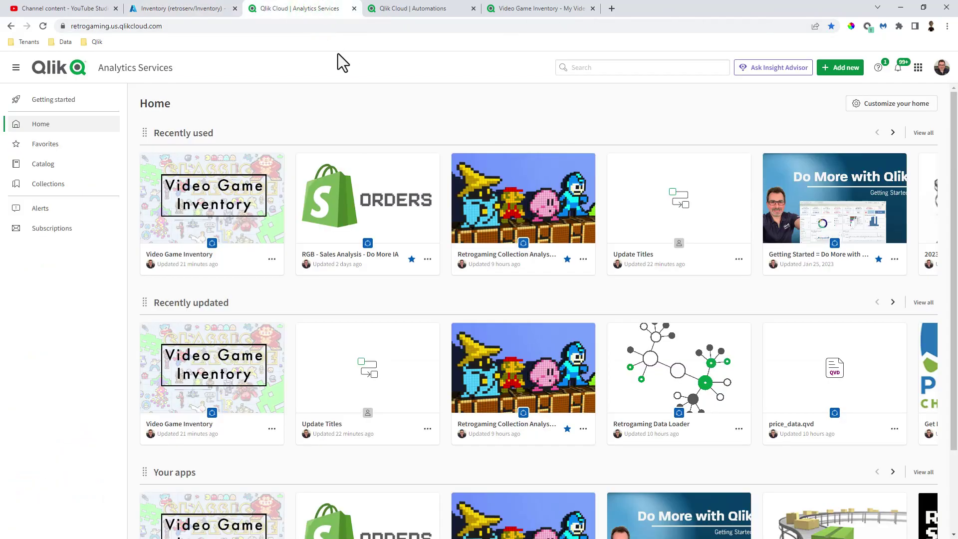
Create an analytics app 'Write Back Example - hello world' in the Do More with Qlik space.
left_click(823, 68)
left_click(781, 104)
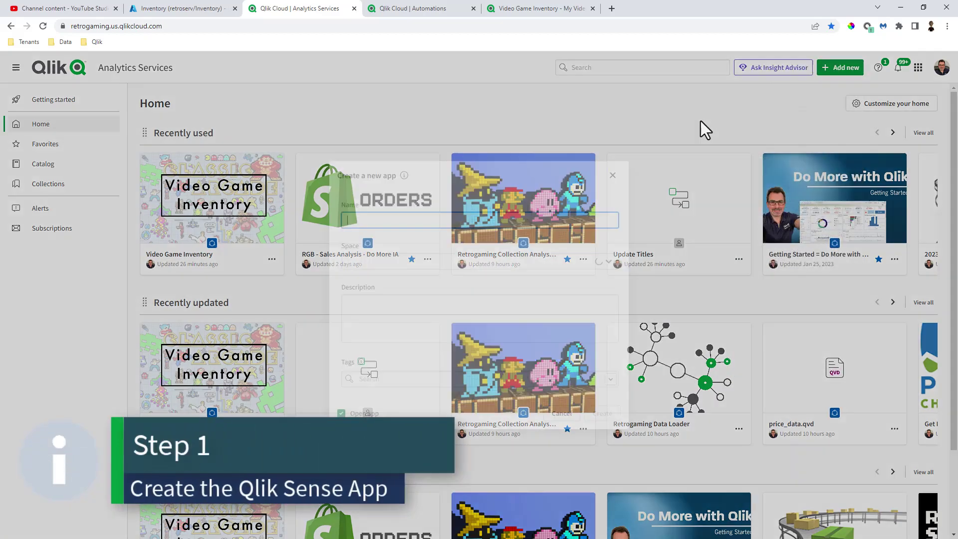
type("Write")
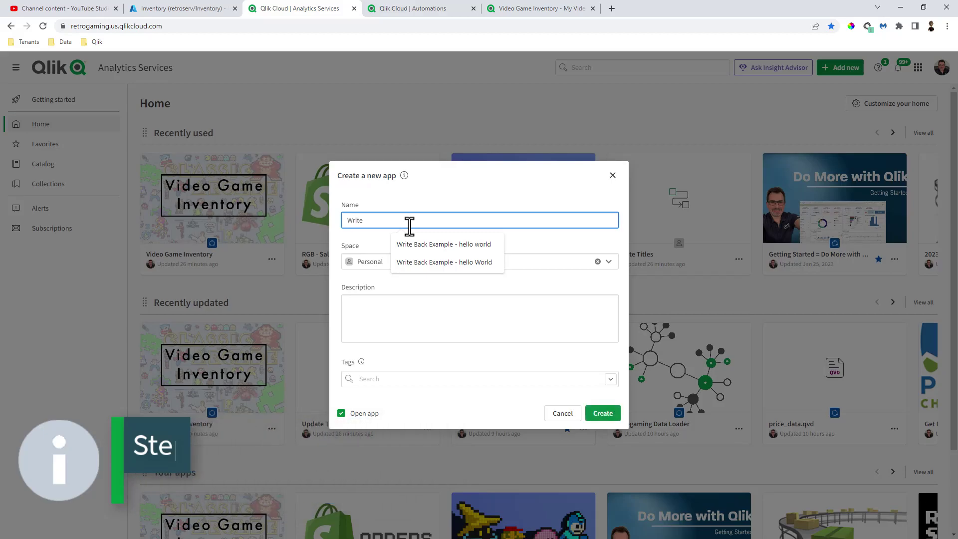
key("Down")
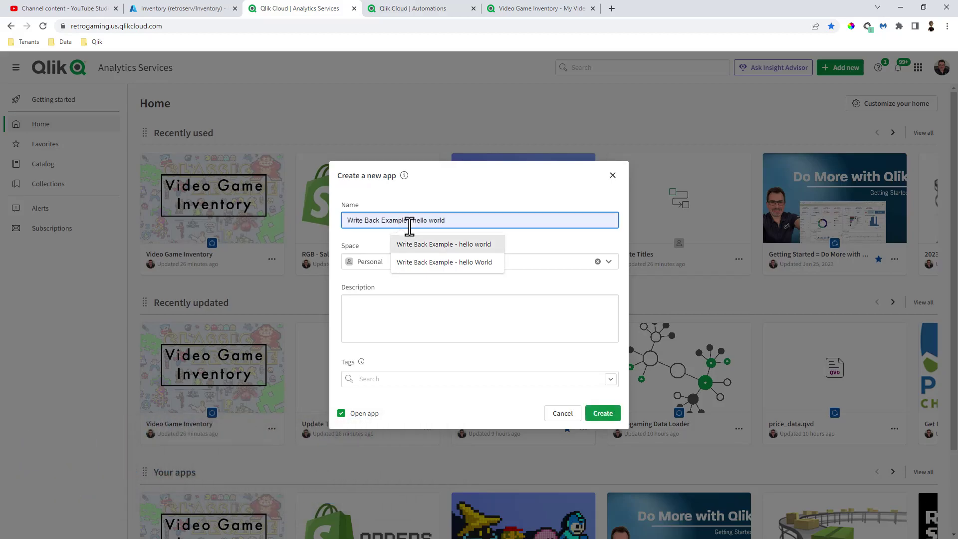
left_click(426, 247)
left_click(421, 261)
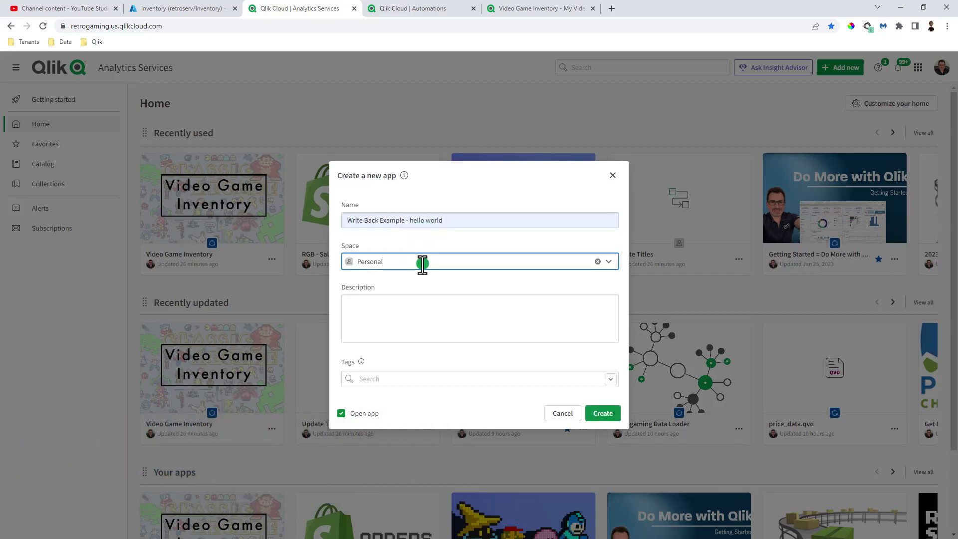
left_click(609, 262)
left_click(419, 358)
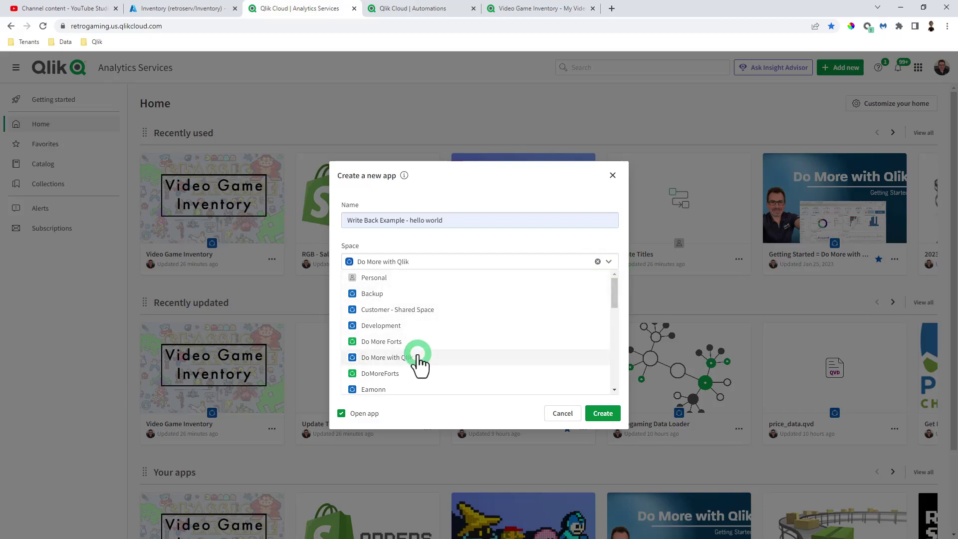
left_click(602, 417)
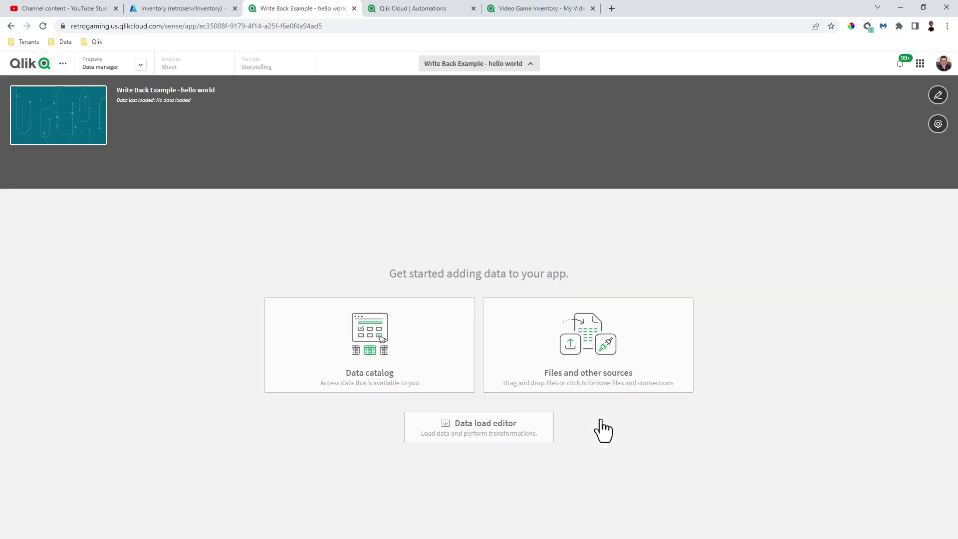
Connect to the Azure SQL Database, choose owner dbo, and include the Inventory table.
left_click(597, 390)
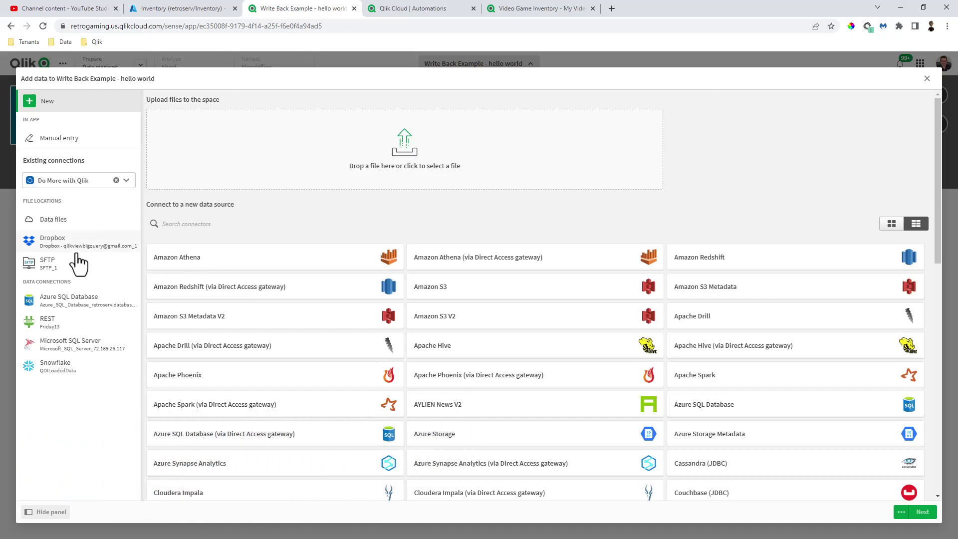
left_click(76, 301)
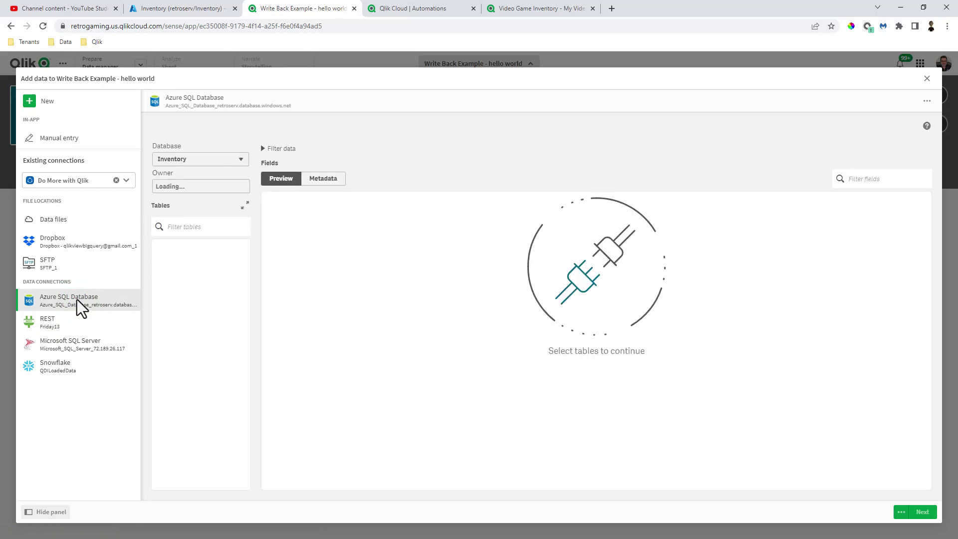
left_click(231, 186)
left_click(189, 209)
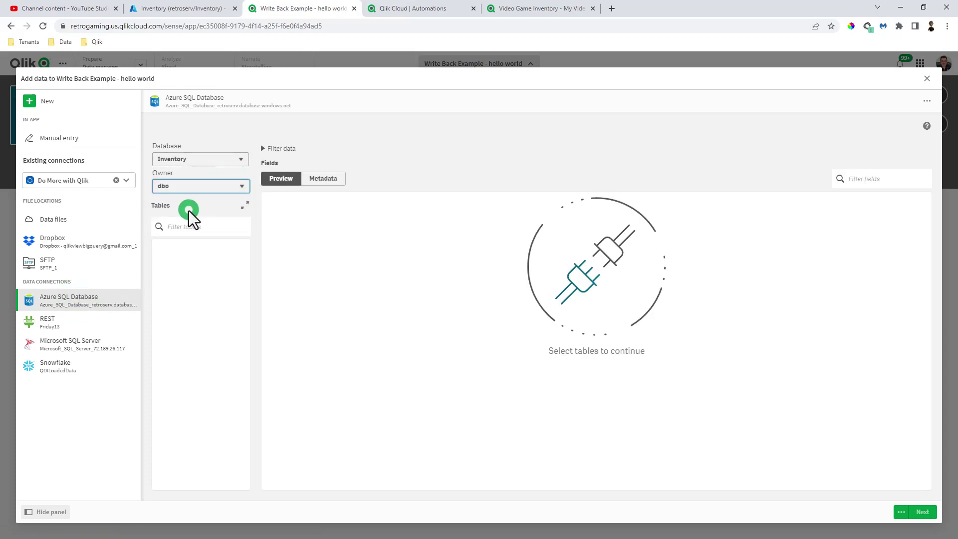
left_click(159, 251)
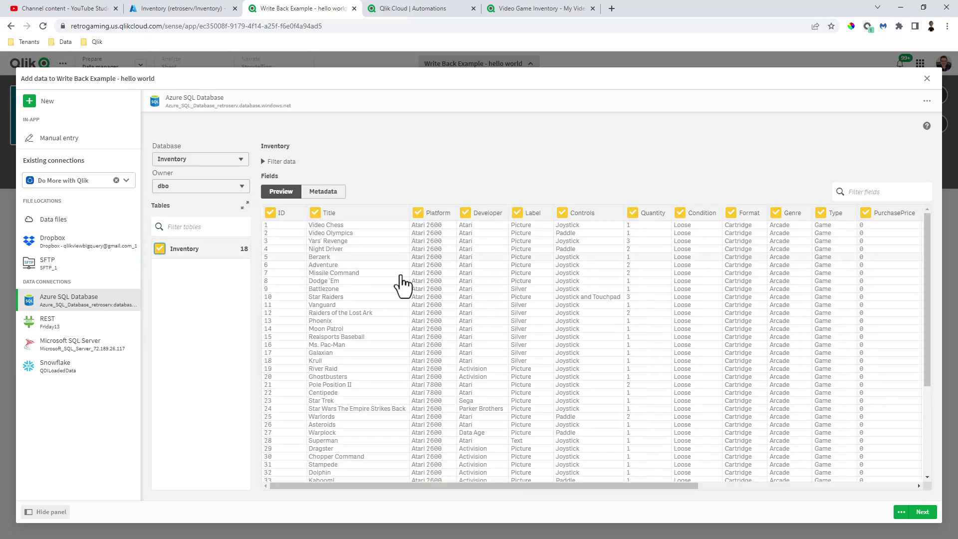
left_click(193, 11)
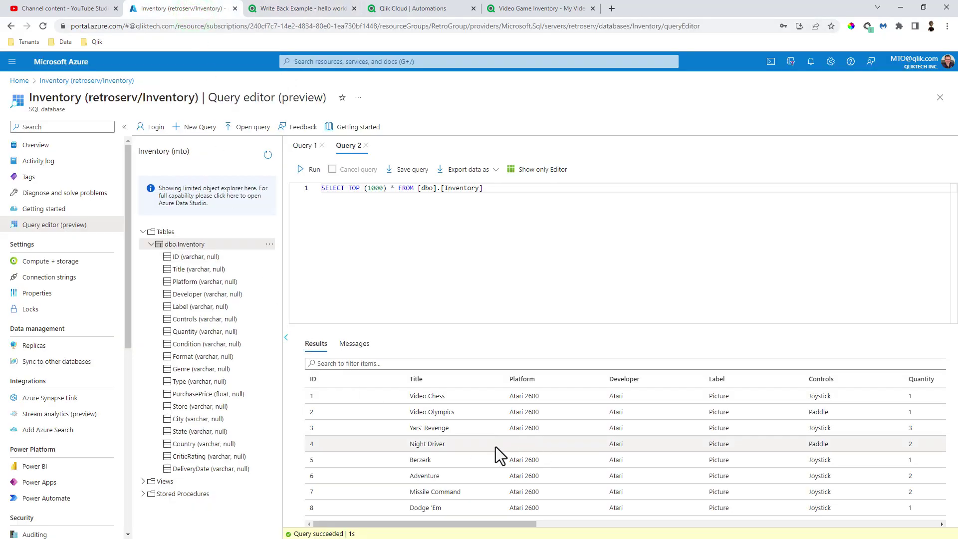
left_click(305, 8)
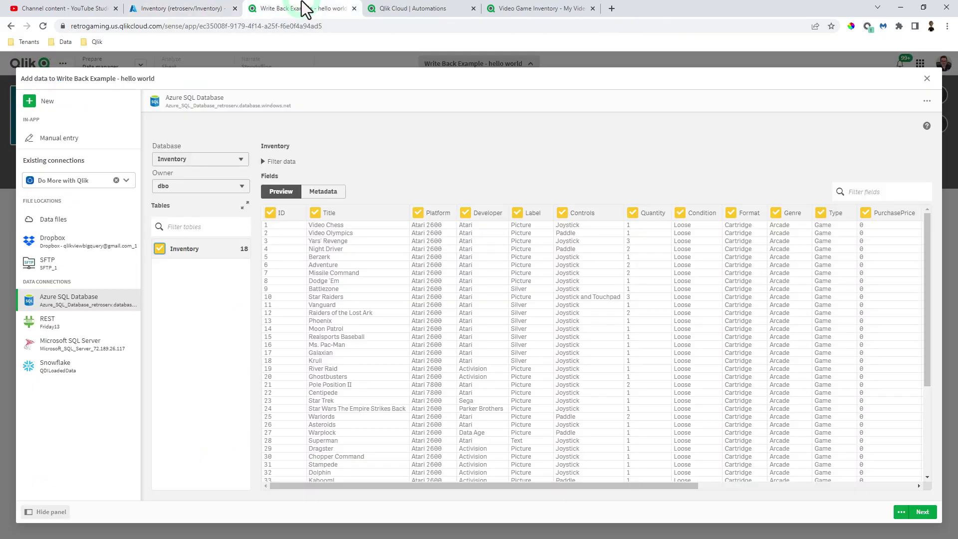
Keep only the ID, Title and Platform fields and load them into the app.
left_click(159, 249)
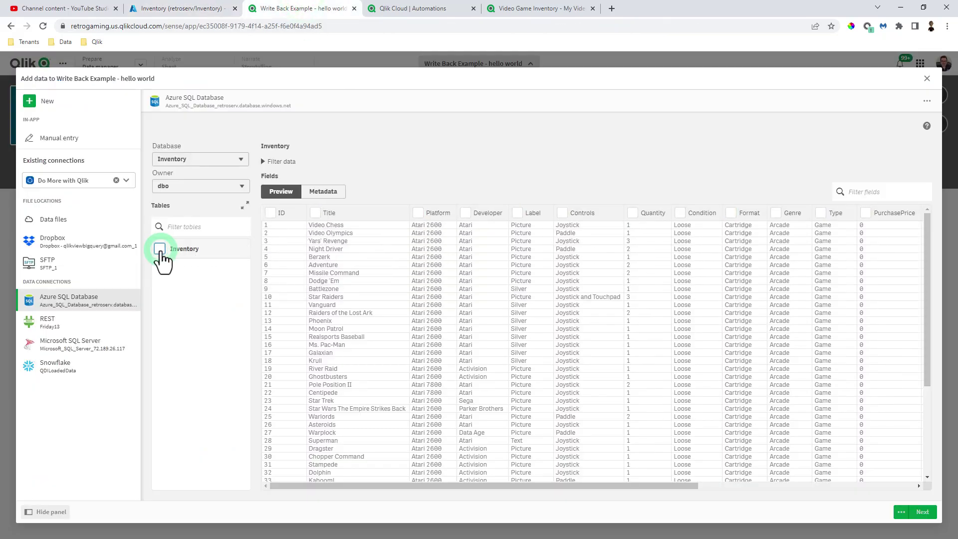
left_click(269, 213)
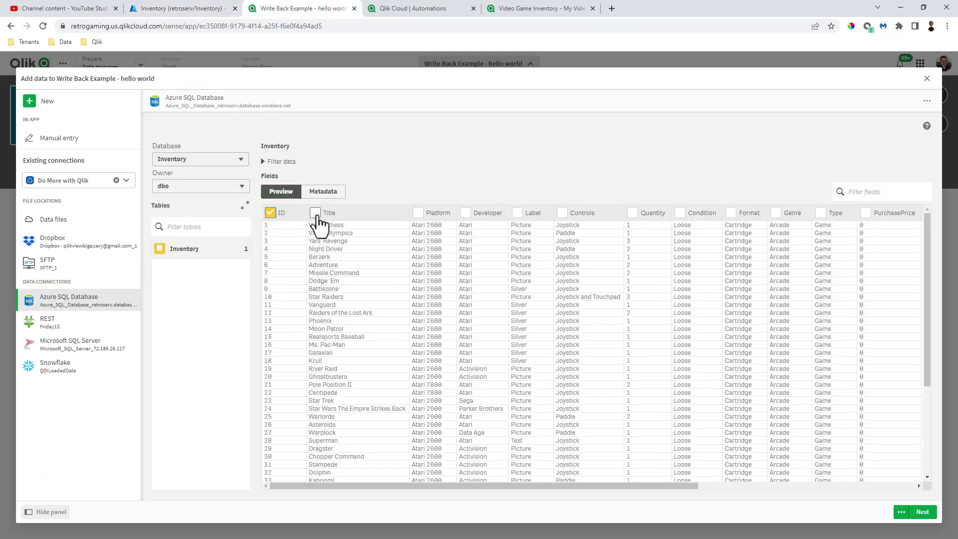
left_click(315, 213)
left_click(417, 212)
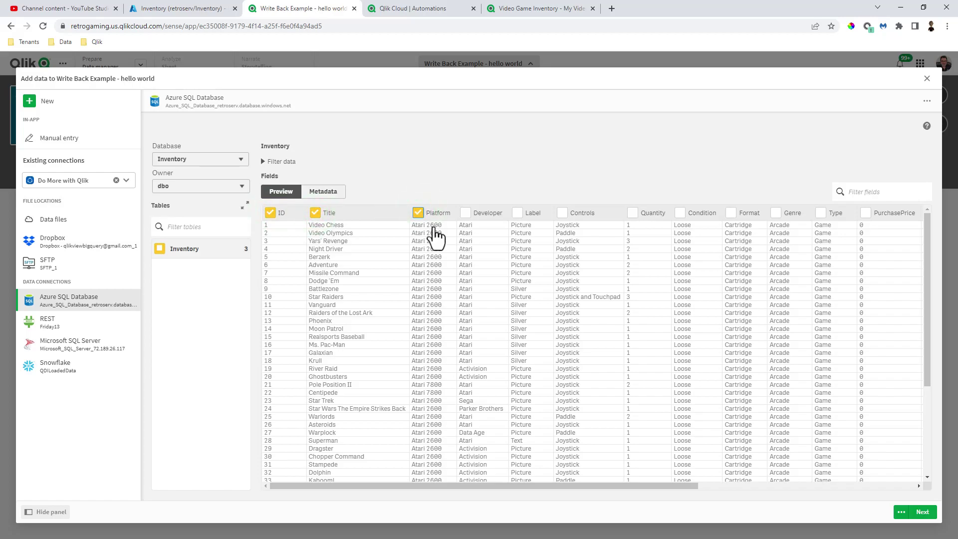
left_click(921, 511)
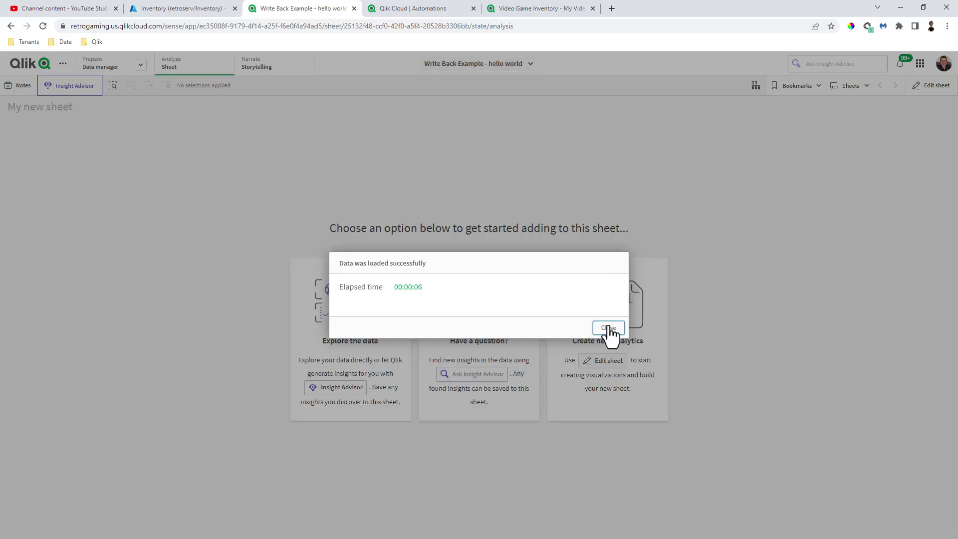
Build a table chart on the sheet with ID, Platform and Title columns.
left_click(609, 328)
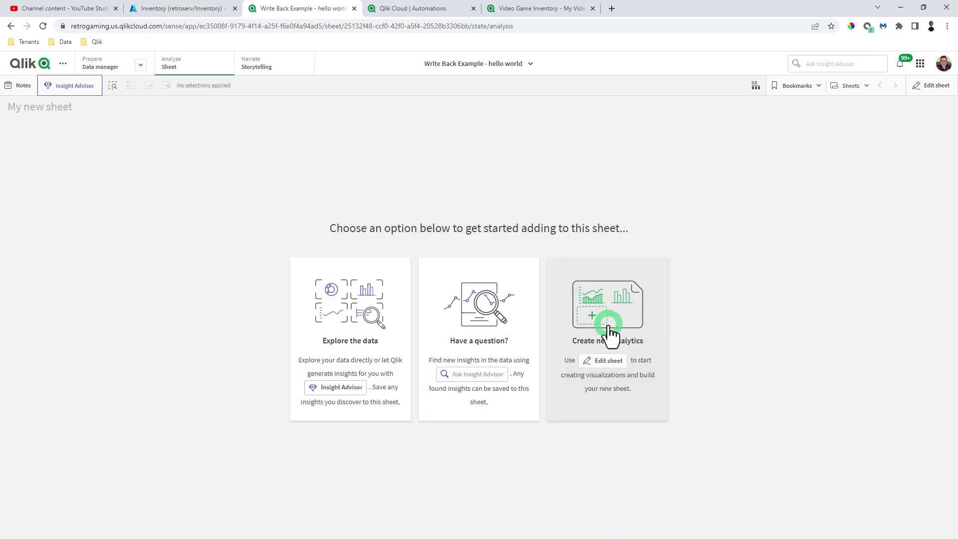
left_click(610, 365)
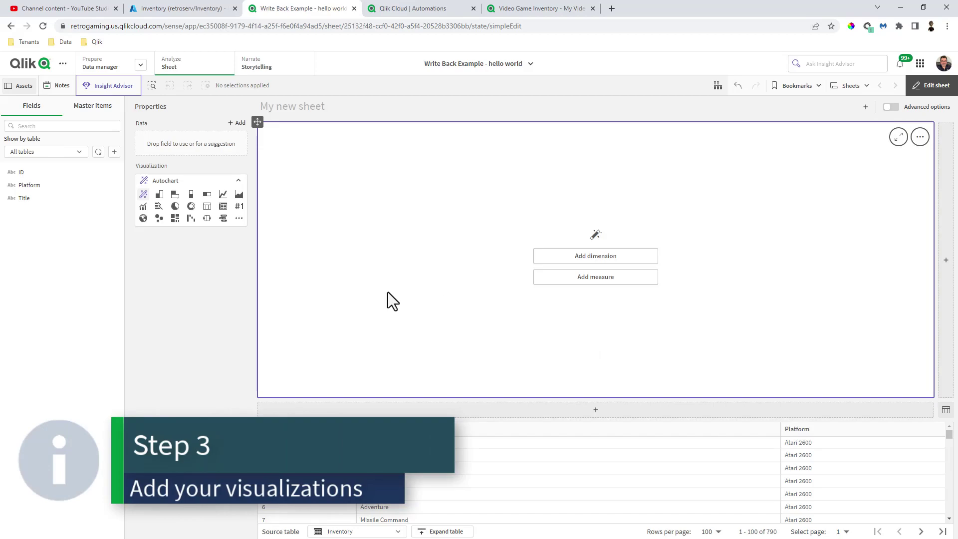
left_click(207, 207)
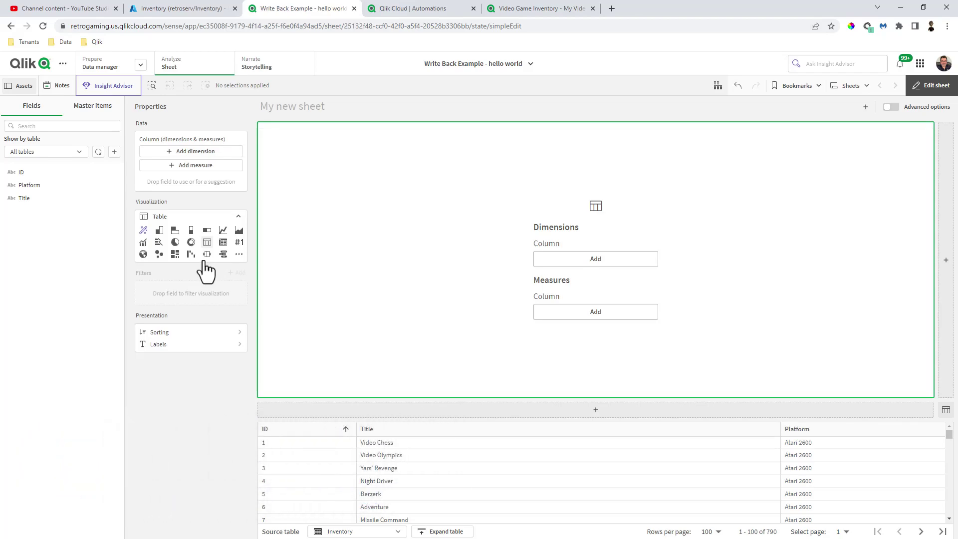
left_click(632, 263)
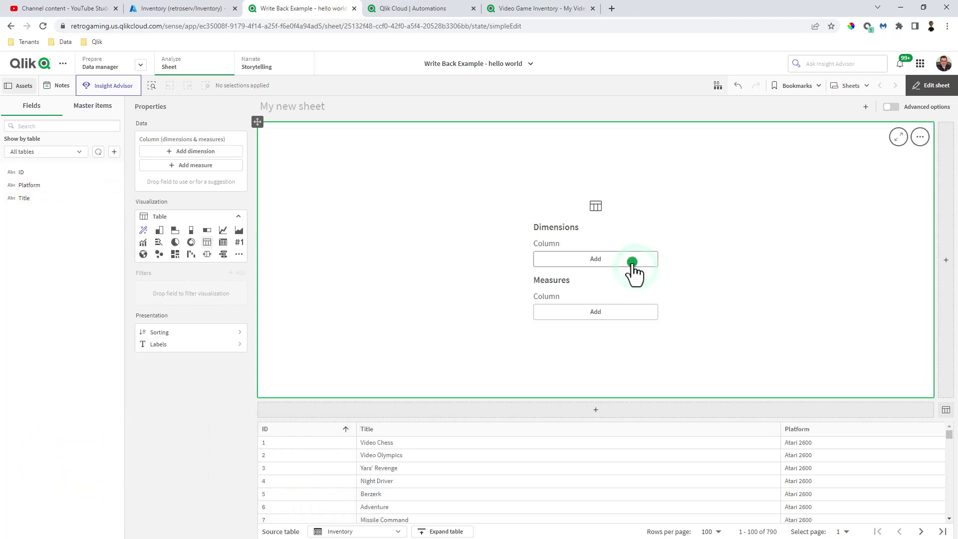
left_click(689, 241)
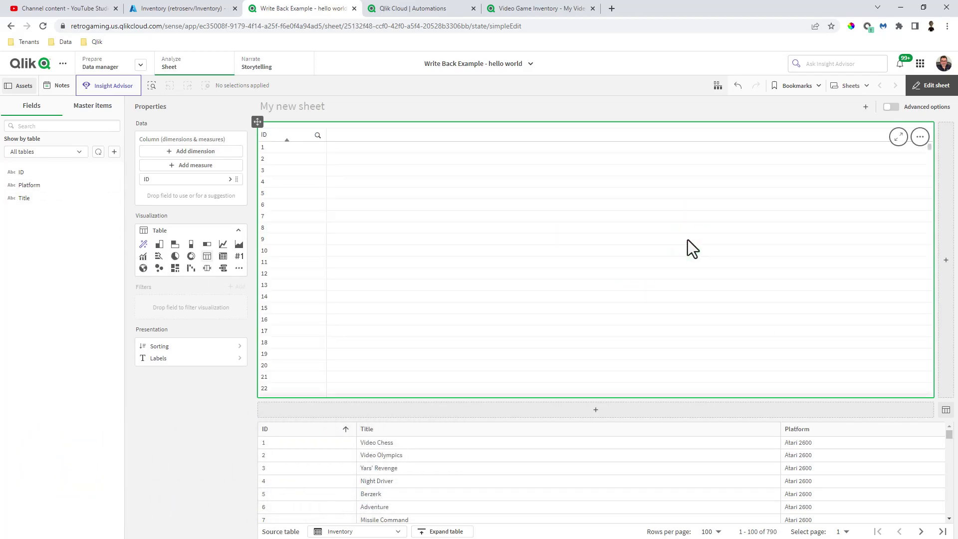
left_click_drag(29, 186, 567, 239)
left_click_drag(24, 198, 494, 239)
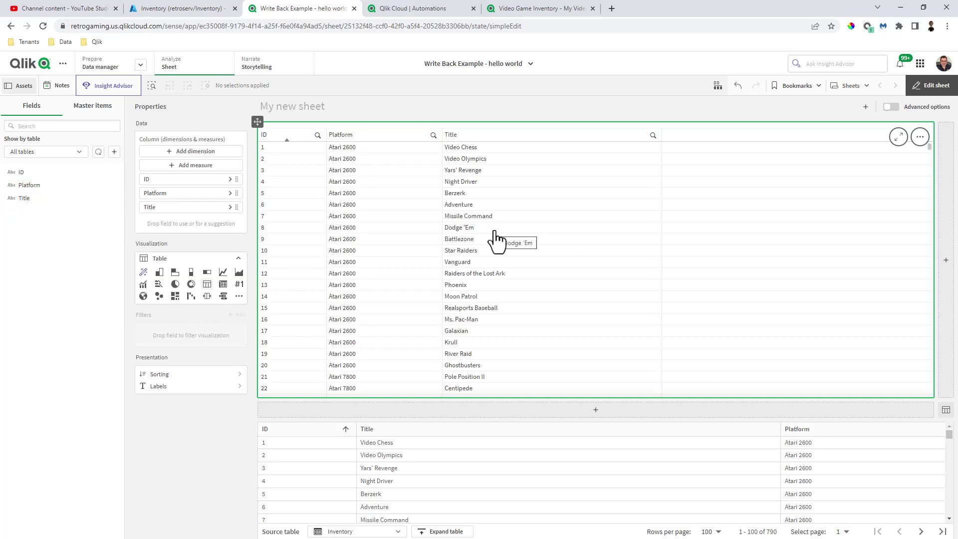
left_click(889, 110)
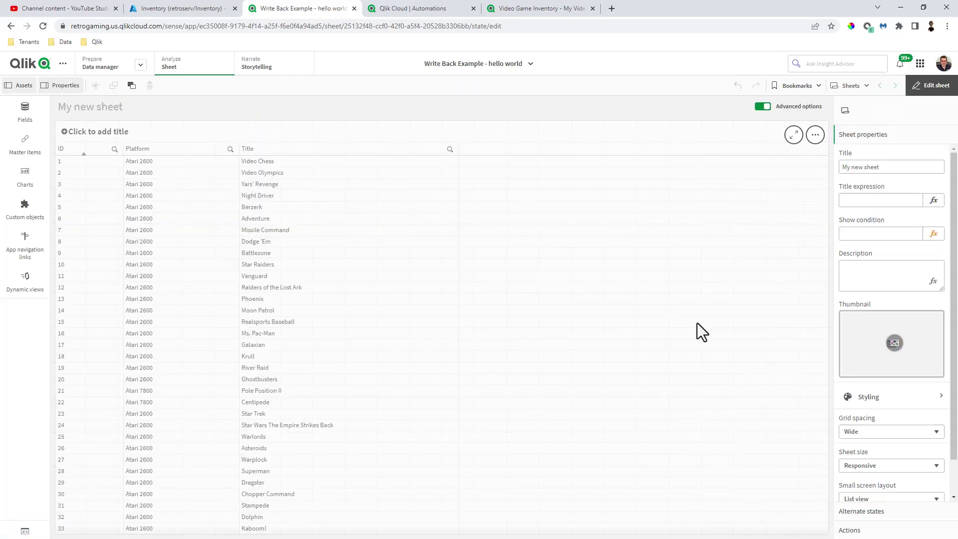
Shrink the table and give it the title 'Video game Inventory'.
left_click(693, 334)
left_click_drag(823, 526, 343, 313)
left_click(117, 135)
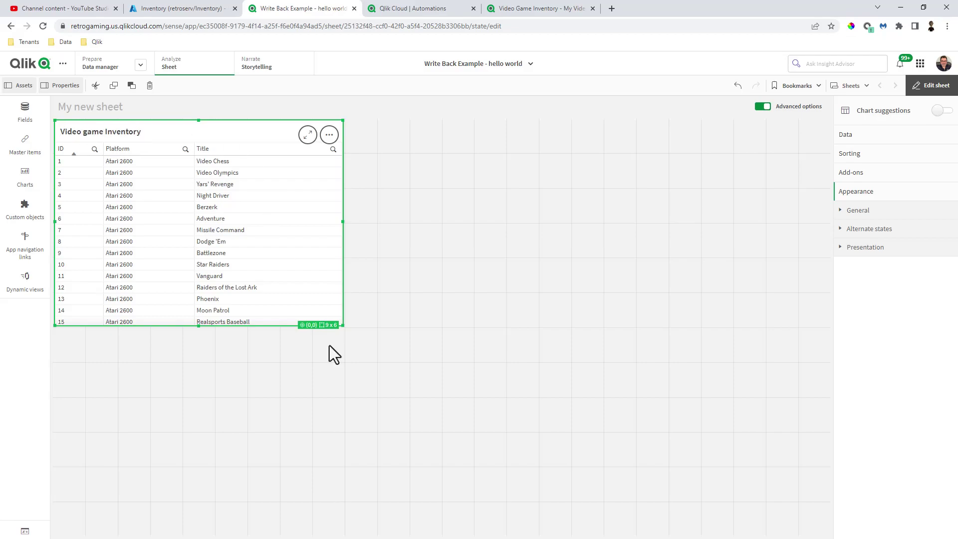
left_click(359, 366)
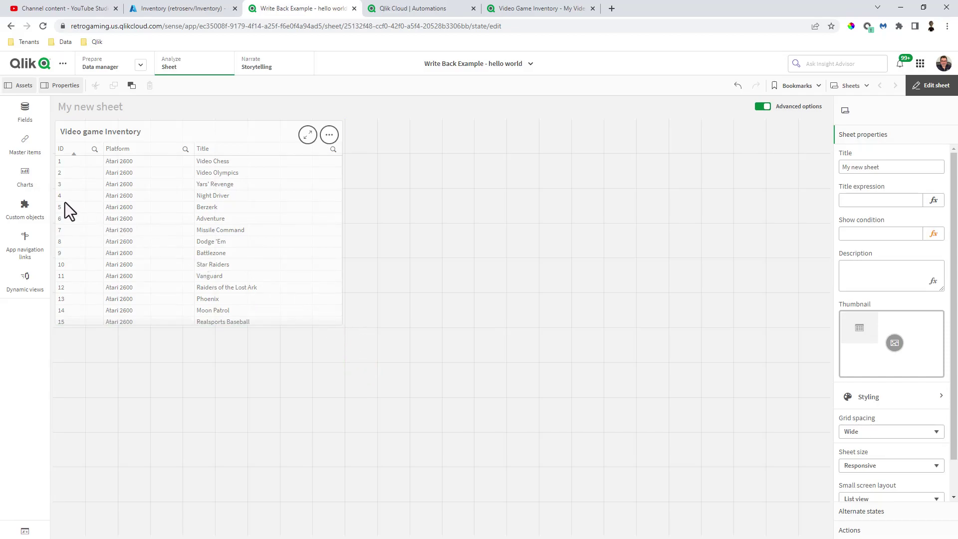
Place a new button below the table and resize it to 4x2.
left_click(30, 183)
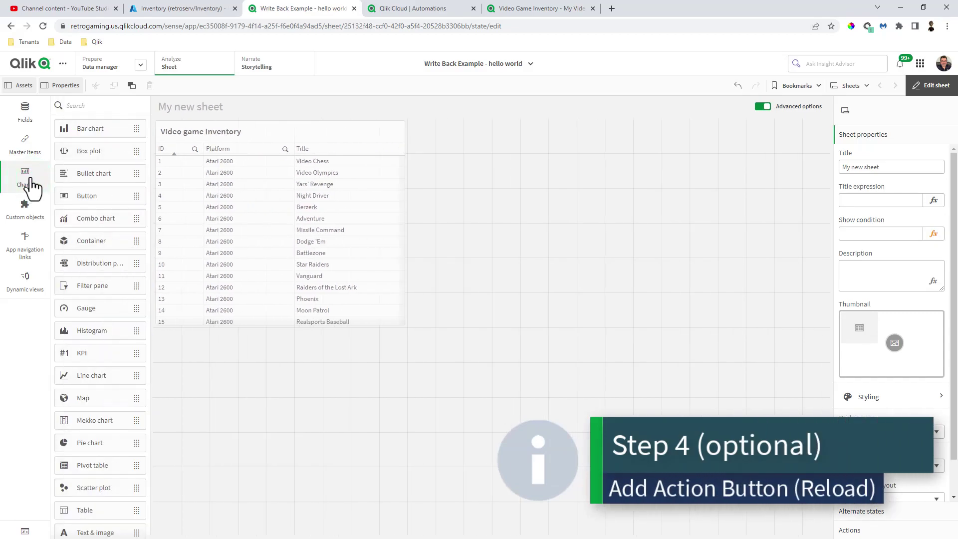
left_click_drag(70, 192, 233, 454)
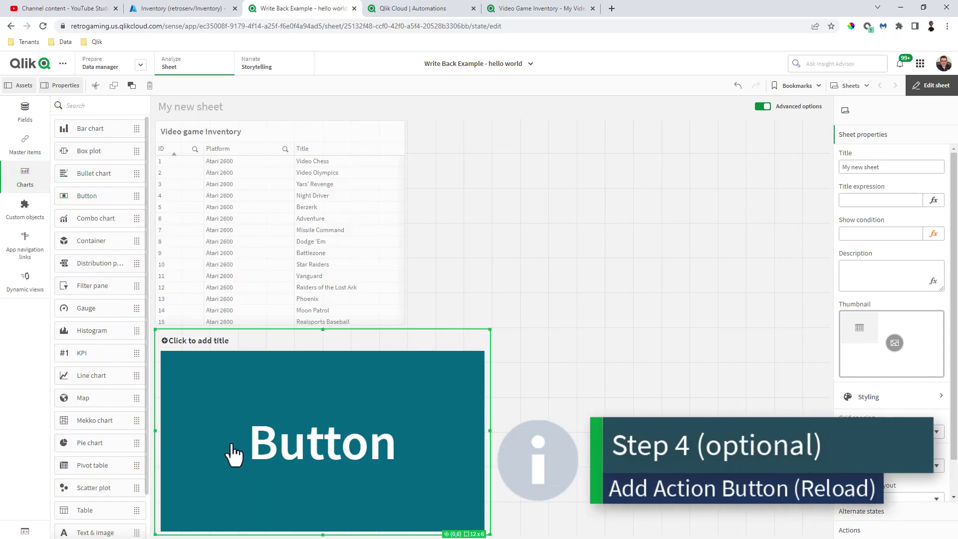
left_click_drag(321, 527, 300, 395)
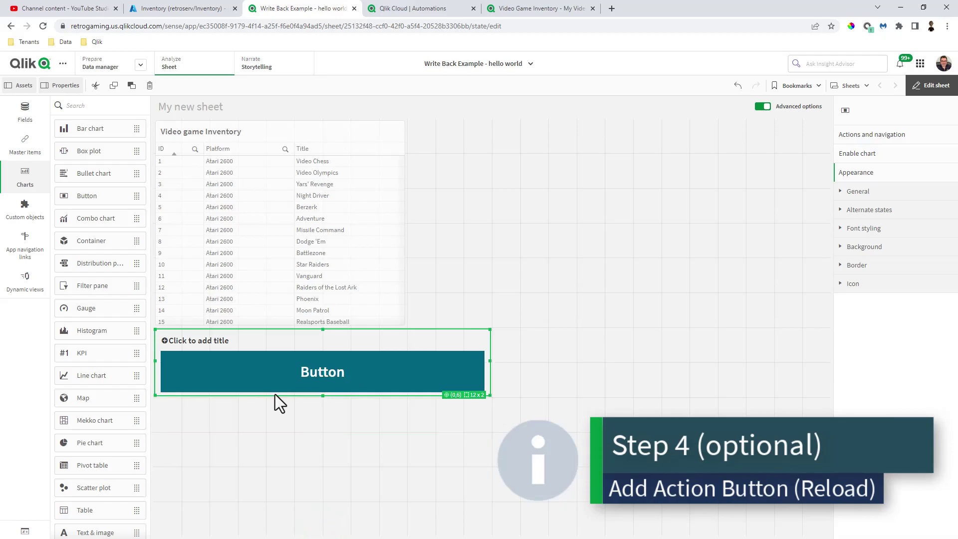
left_click_drag(155, 360, 267, 360)
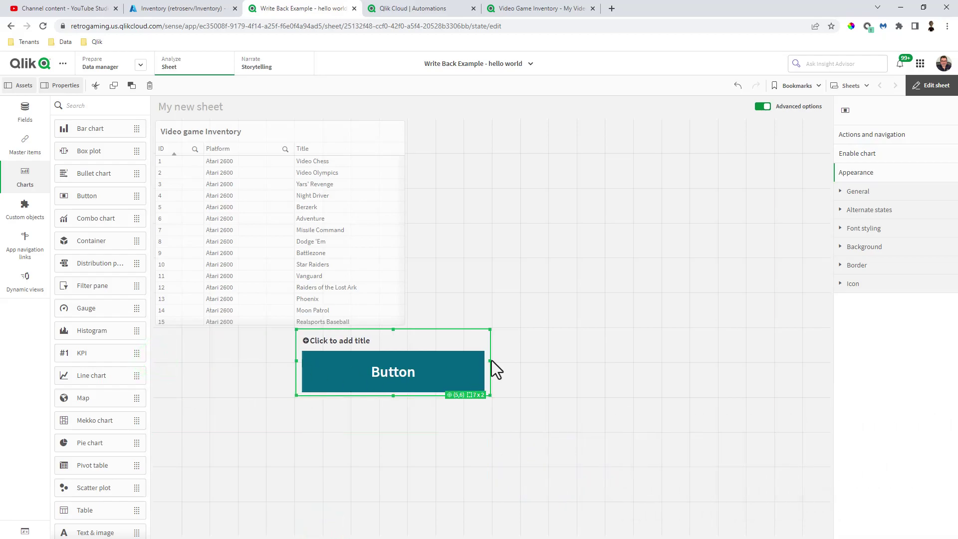
left_click_drag(491, 360, 404, 354)
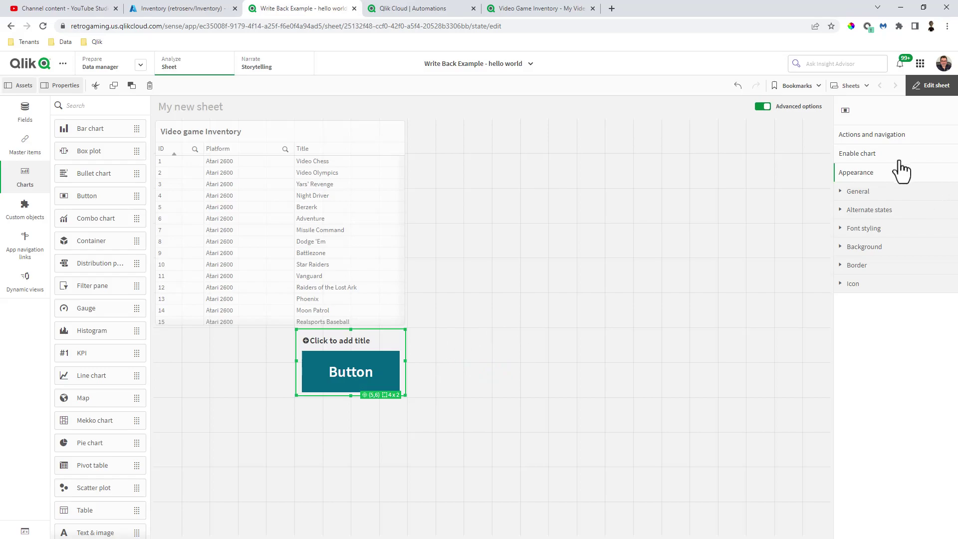
Hide the button's title, label it 'Reload', and make it one row tall.
left_click(868, 193)
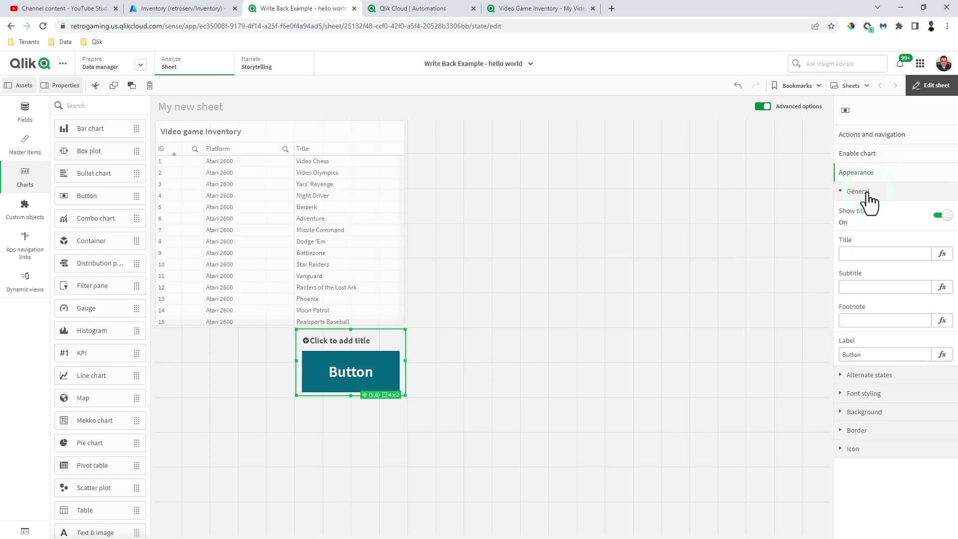
left_click(941, 216)
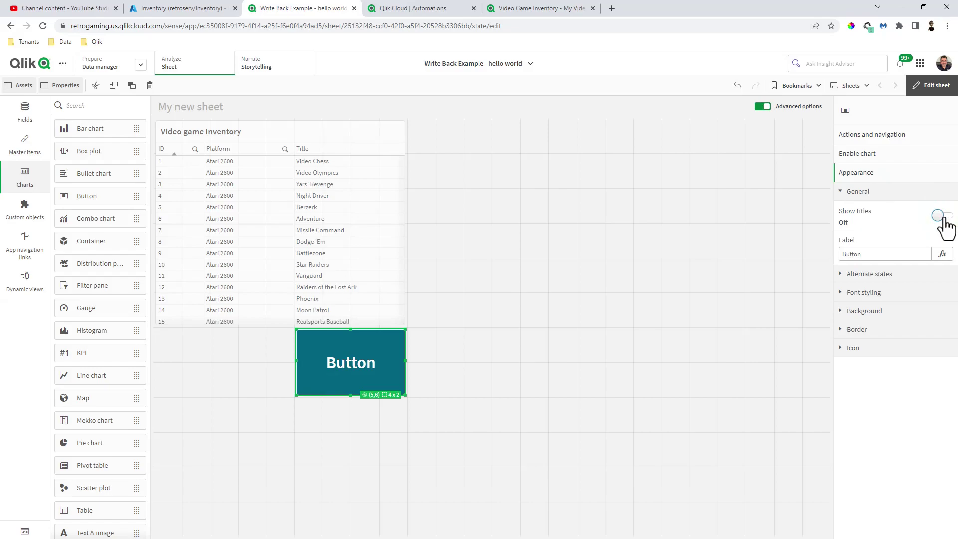
double_click(889, 252)
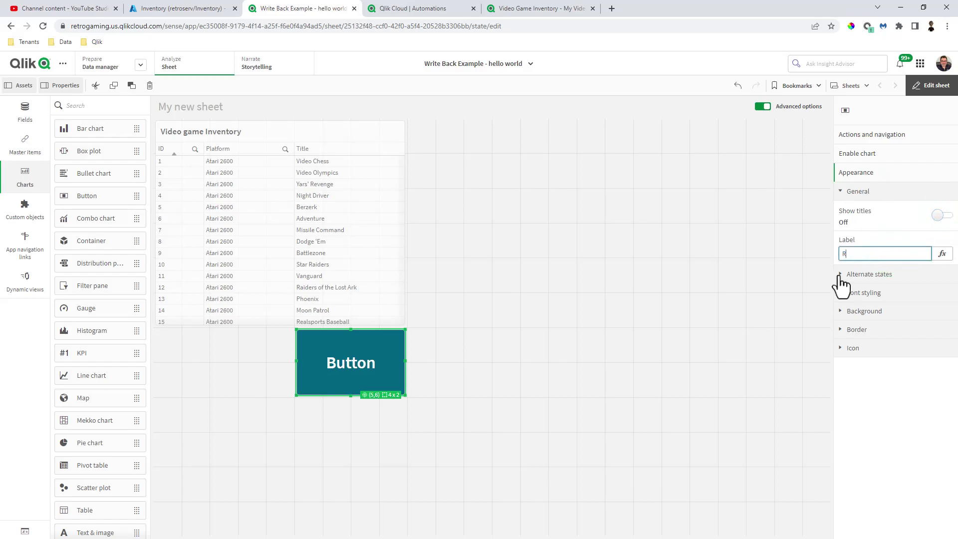
key("Return")
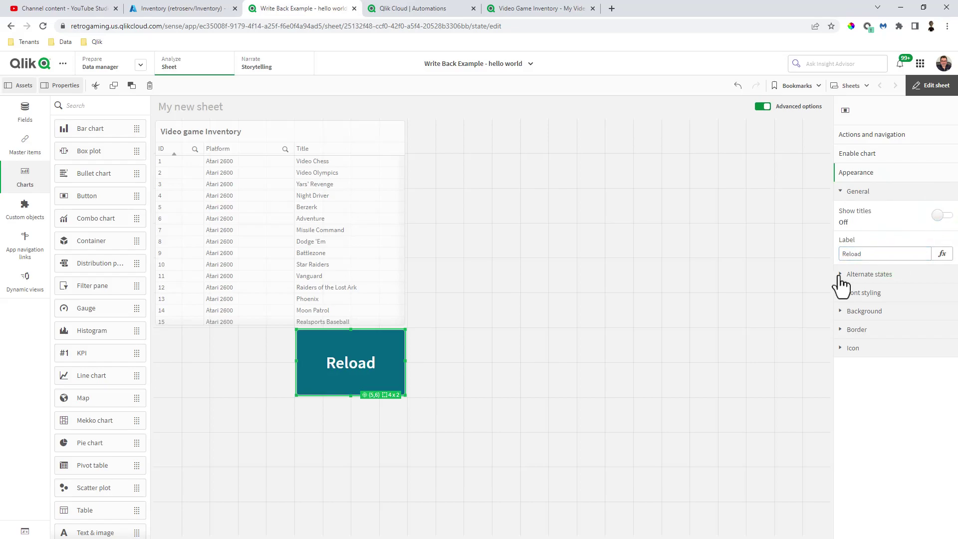
left_click_drag(404, 392, 393, 371)
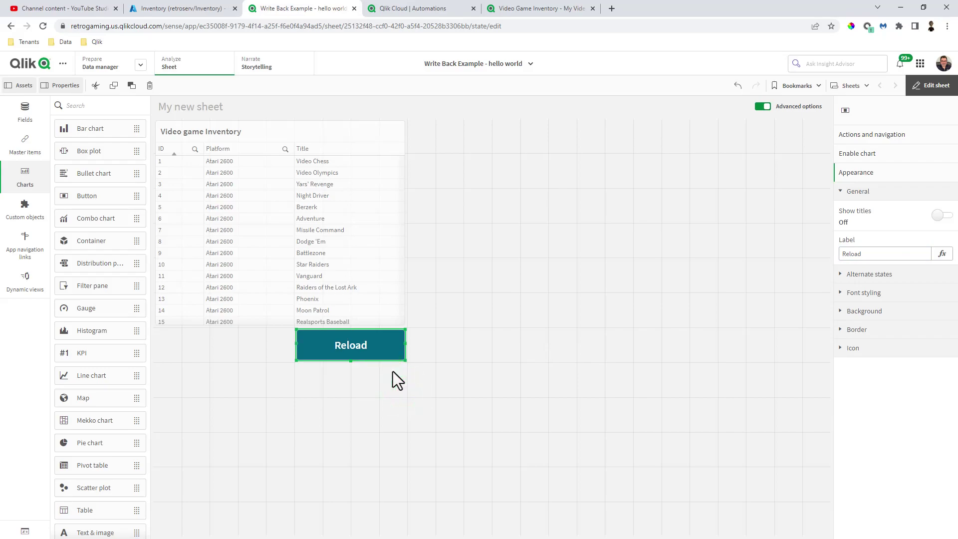
left_click_drag(297, 344, 315, 345)
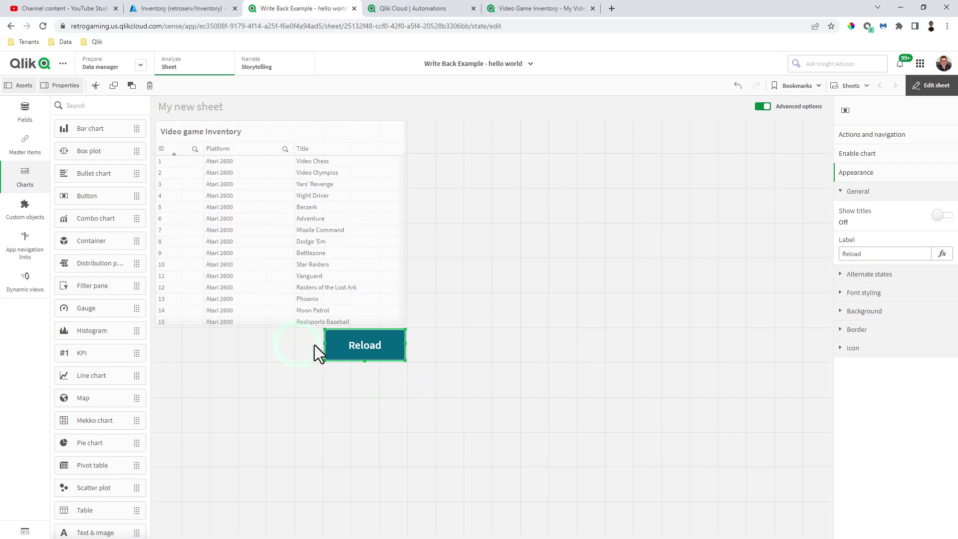
Give the Reload button a Reload data action.
left_click(881, 135)
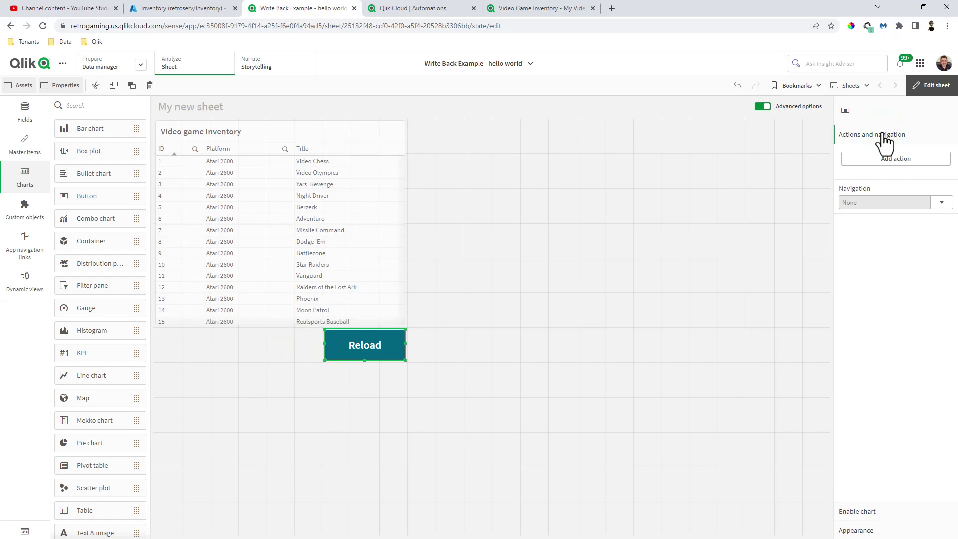
left_click(895, 159)
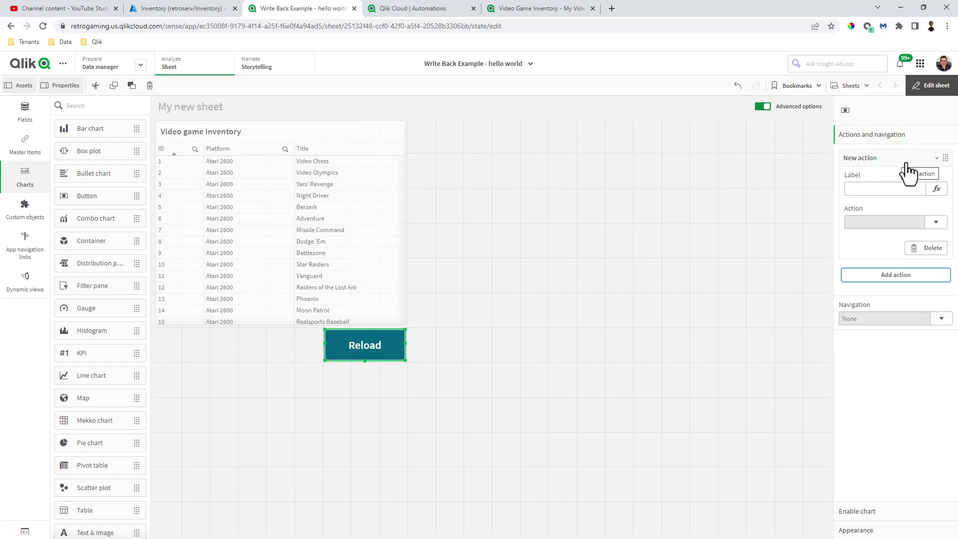
left_click(935, 222)
left_click_drag(945, 275, 944, 352)
left_click(924, 346)
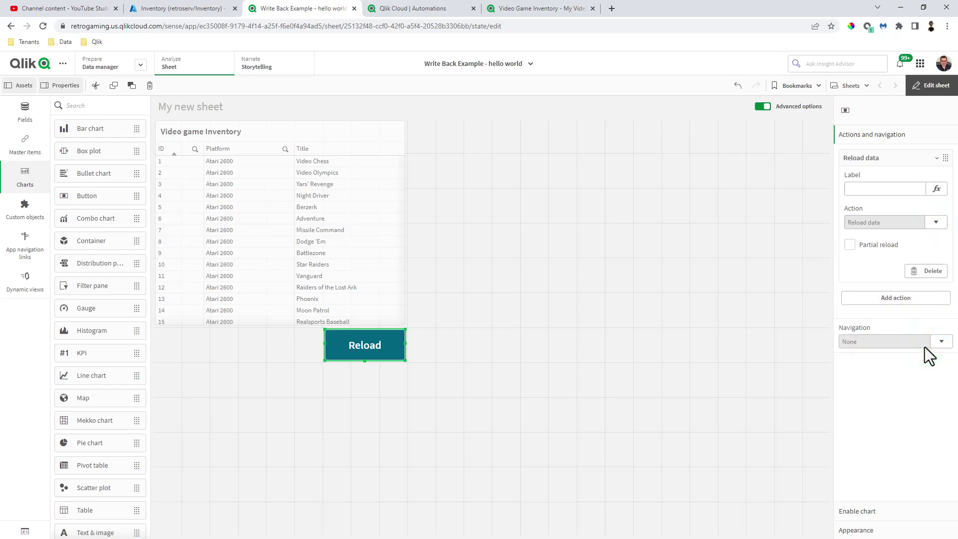
left_click(686, 337)
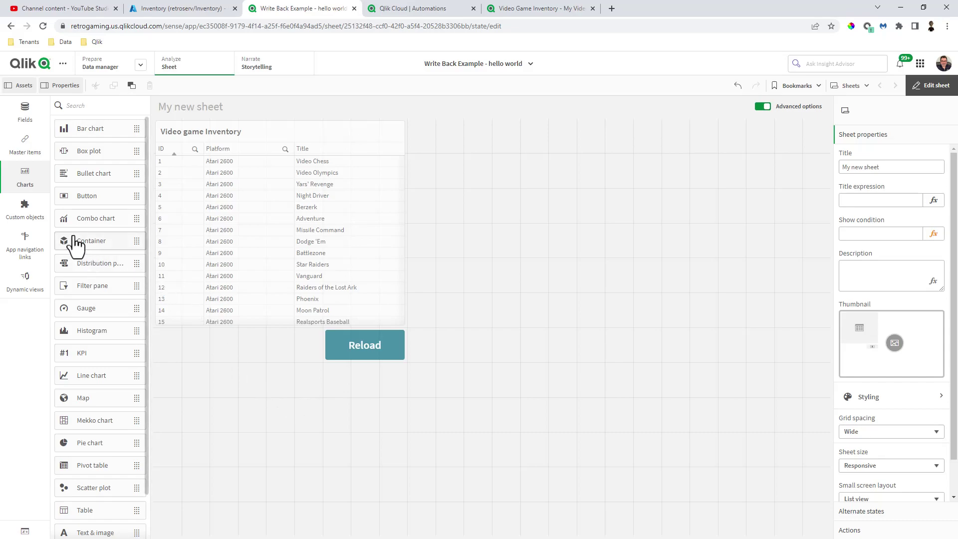
Place a Qlik Dashboard bundle Variable input beside the table, sized 8x2, titled ID.
left_click(39, 214)
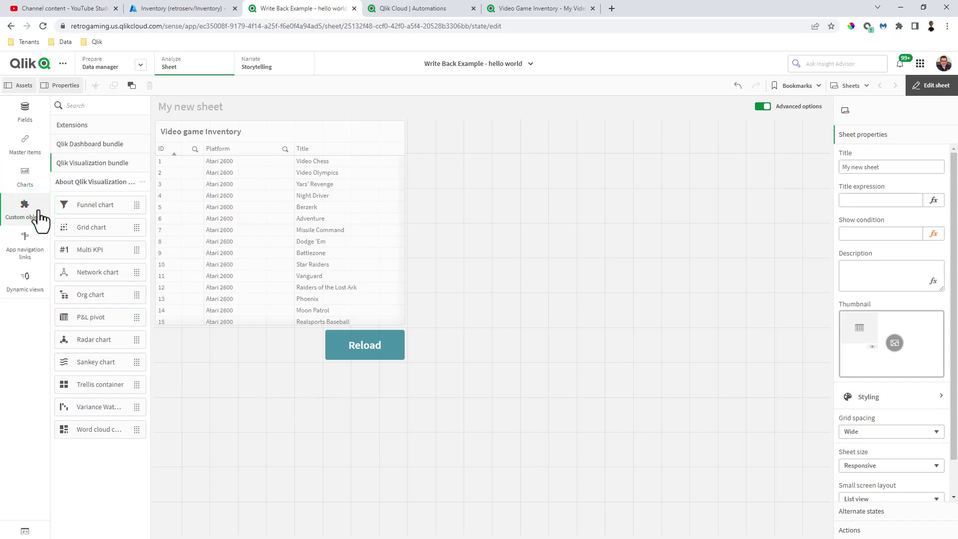
left_click(102, 144)
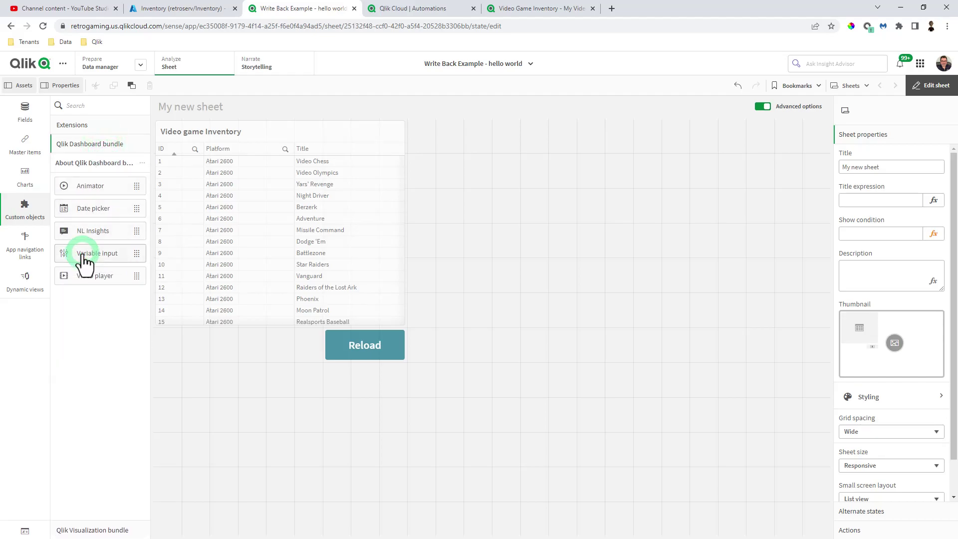
left_click(85, 259)
left_click_drag(85, 259, 460, 162)
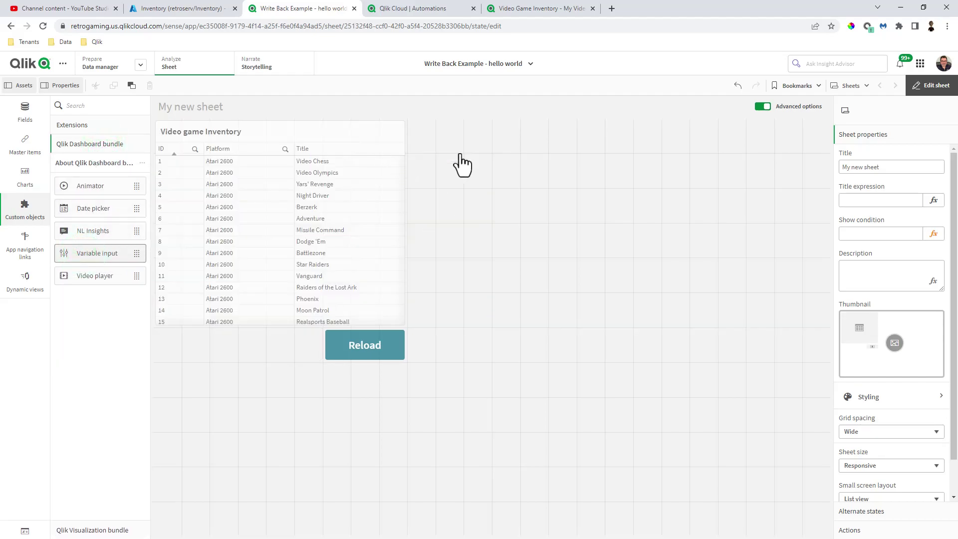
left_click_drag(487, 323, 627, 183)
left_click(865, 135)
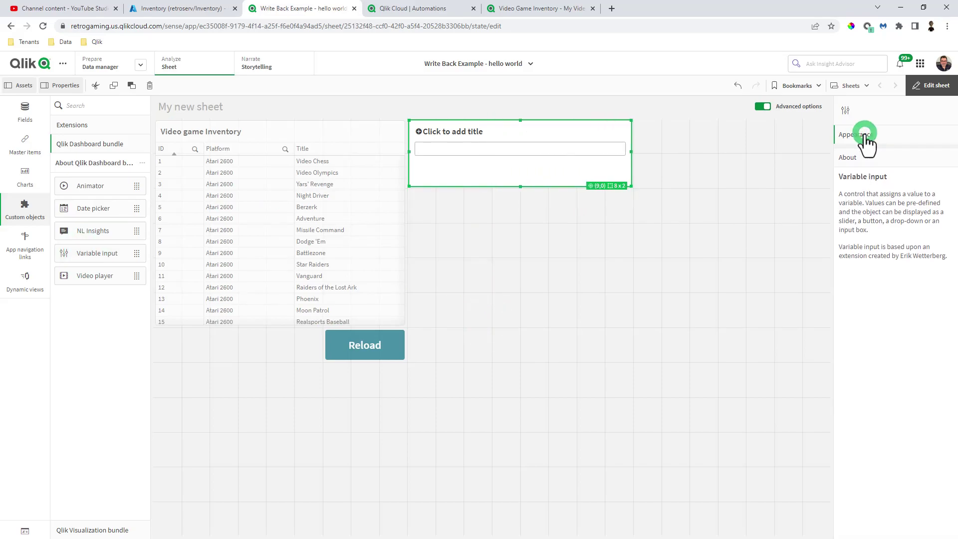
left_click(869, 216)
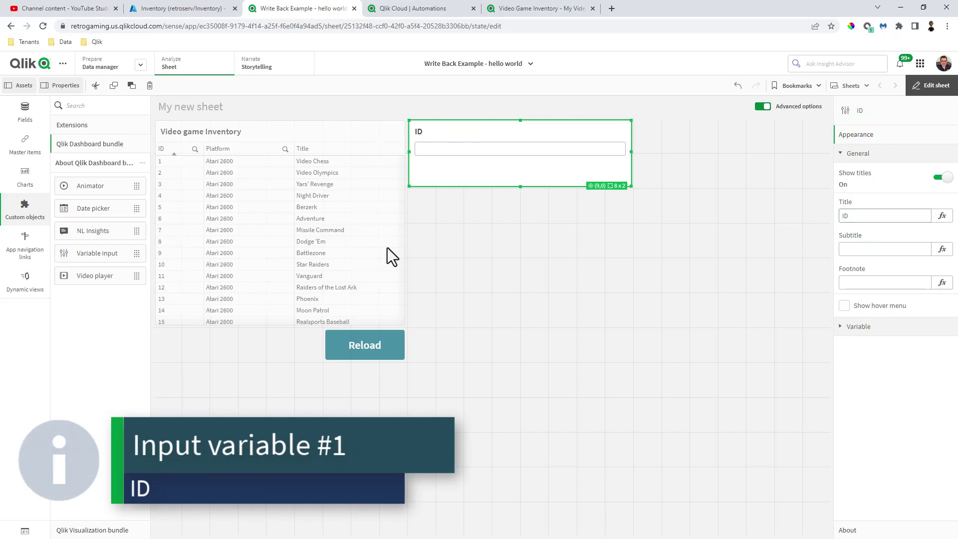
Duplicate the ID input below itself and retitle the copy 'Platform'.
left_click(443, 178)
key("ctrl+c")
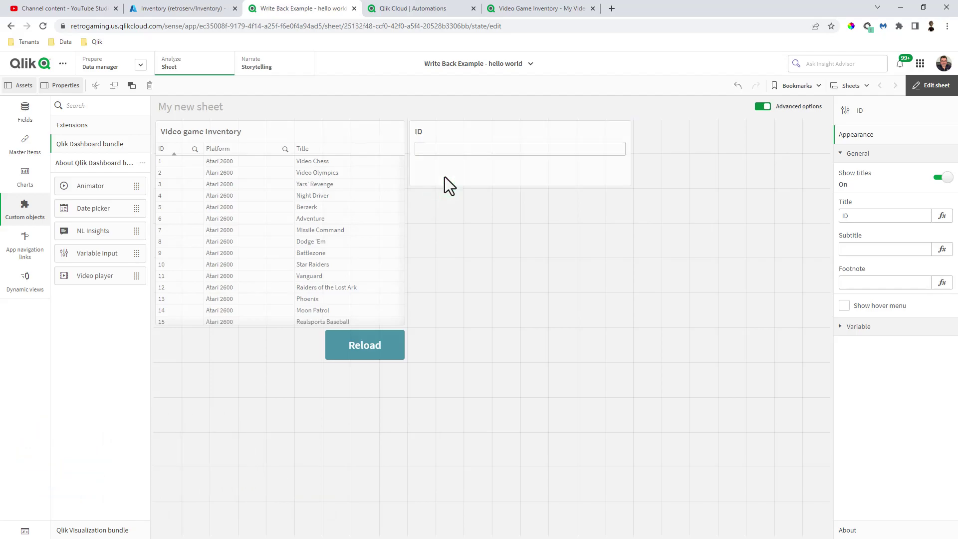
key("ctrl+v")
left_click_drag(528, 324, 632, 259)
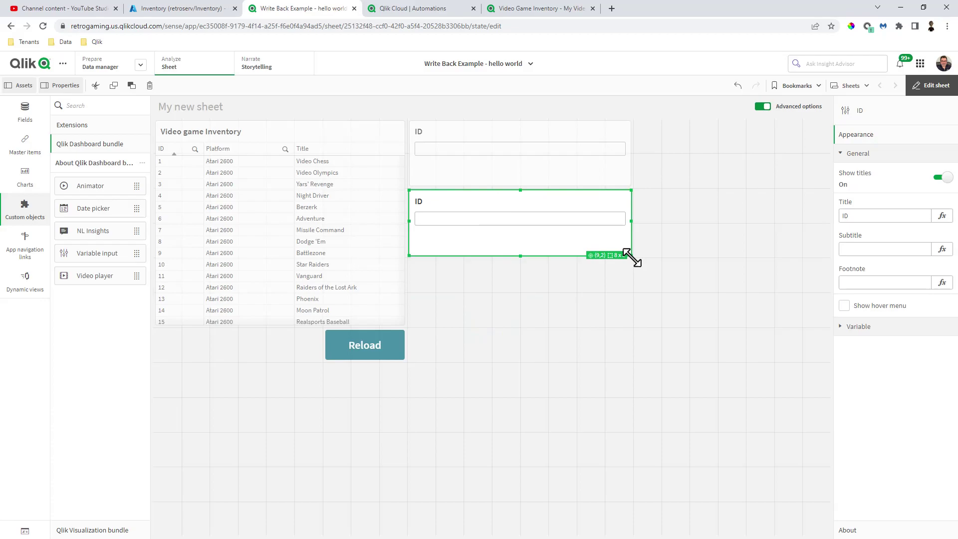
left_click(888, 216)
type("Pla")
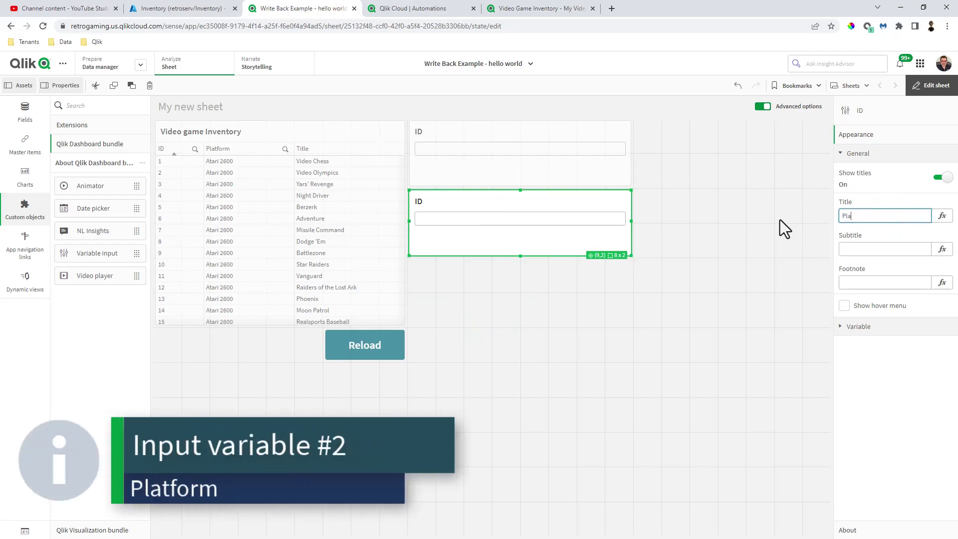
type("tform")
key("Return")
left_click(723, 262)
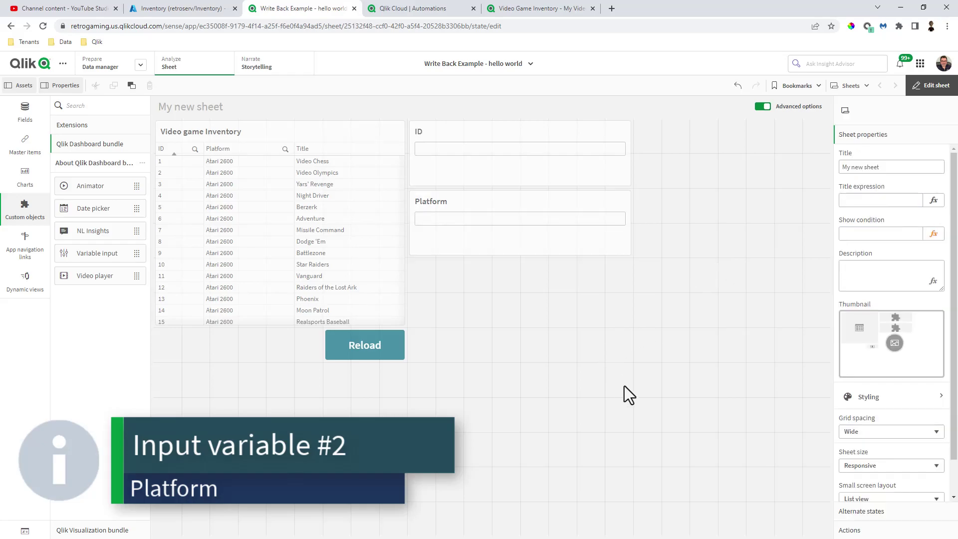
Paste another copy below the Platform input and retitle it 'Title'.
key("ctrl+v")
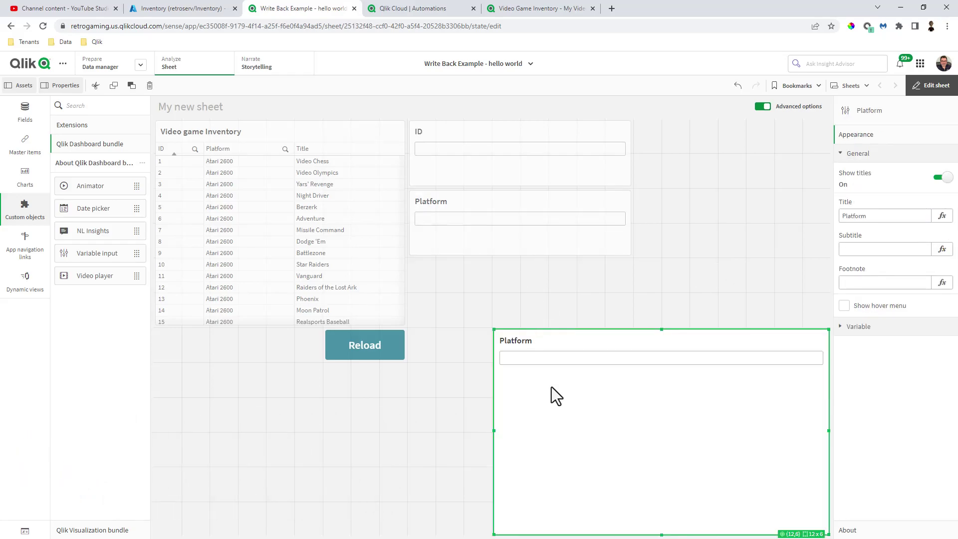
left_click_drag(553, 393, 638, 286)
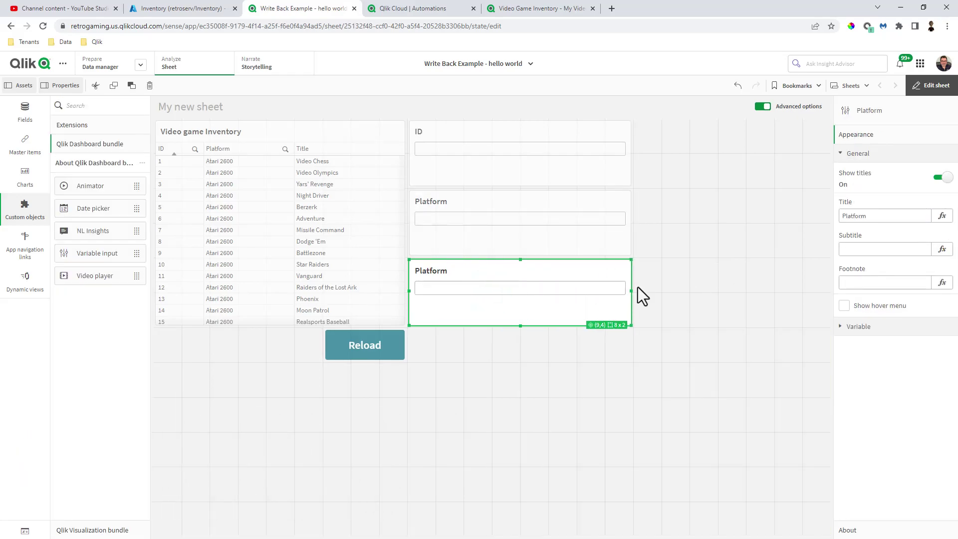
double_click(872, 216)
type("Title")
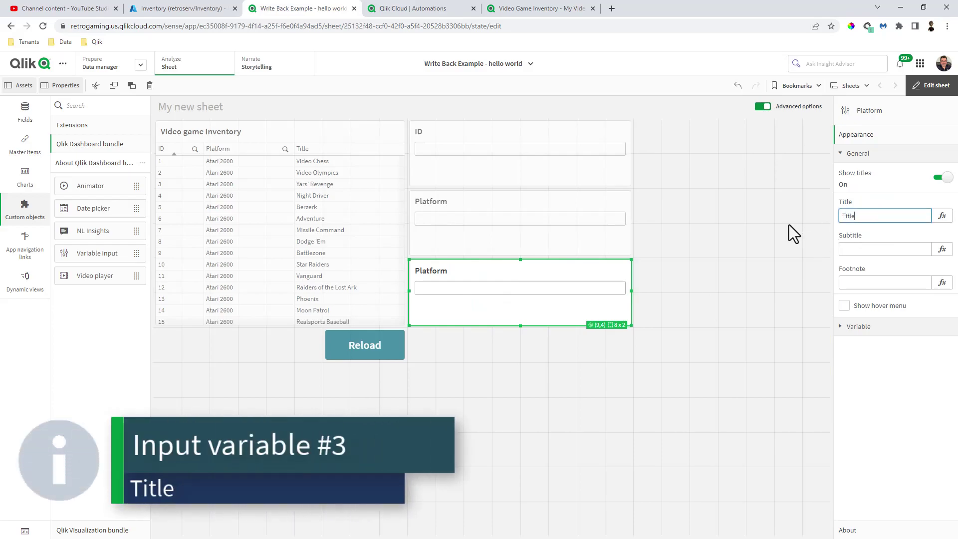
key("Return")
left_click(708, 380)
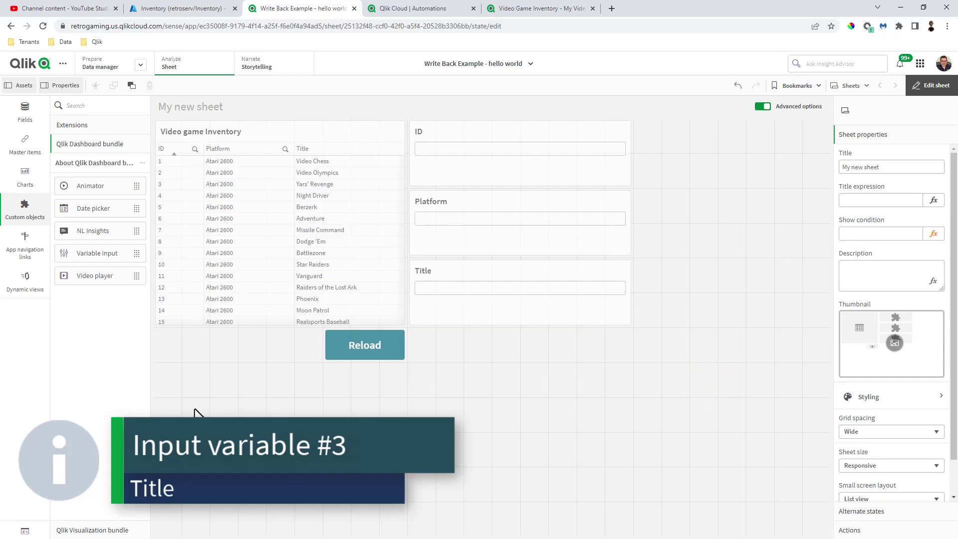
Create the variable vID with the definition =ID.
left_click(25, 532)
left_click(736, 128)
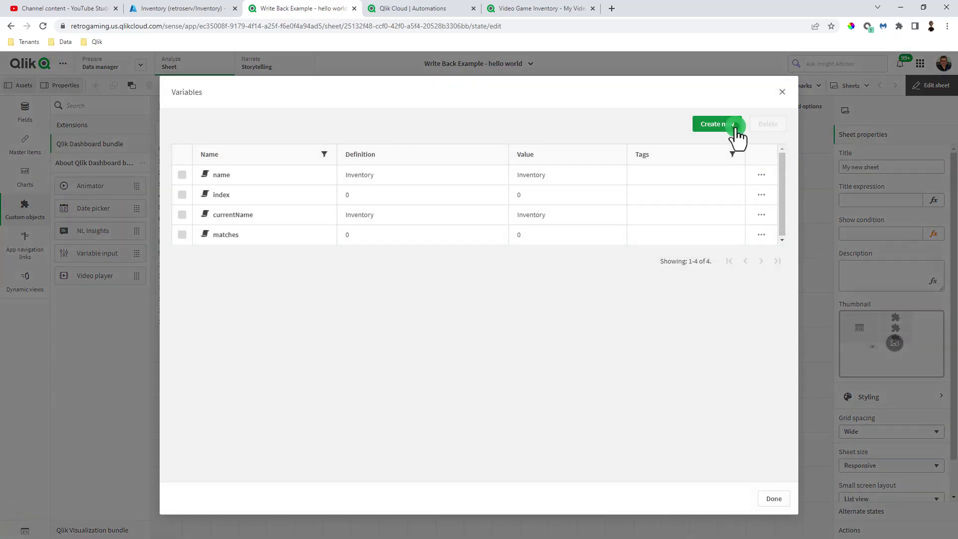
left_click(334, 243)
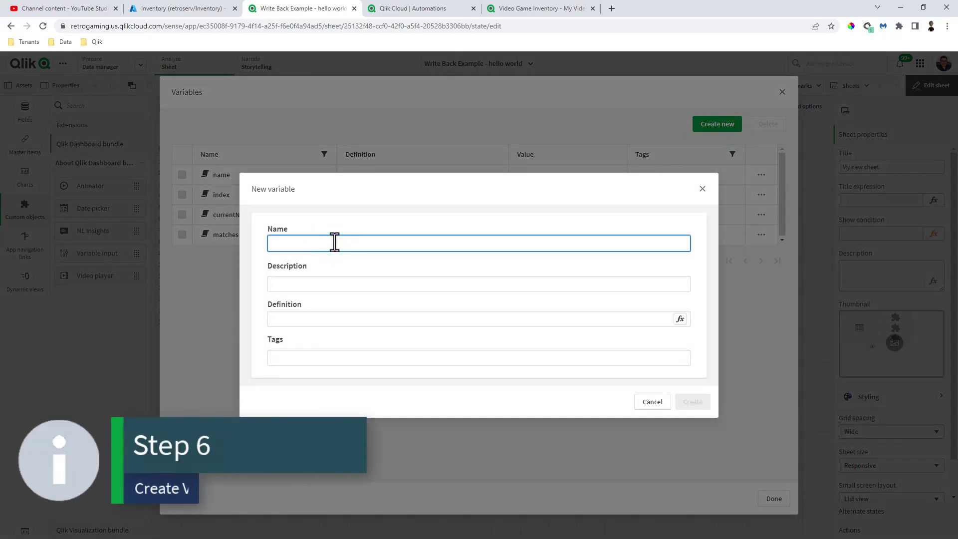
type("vID")
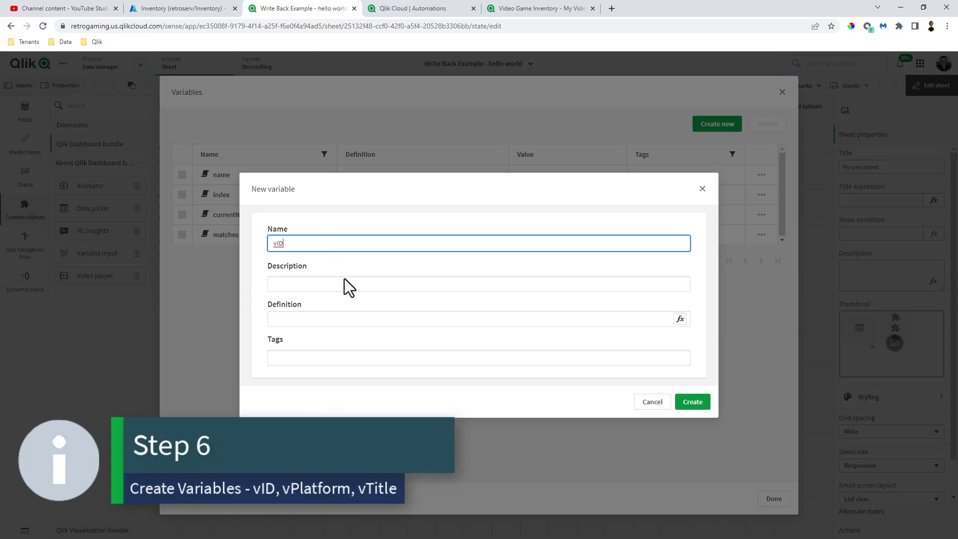
left_click(680, 318)
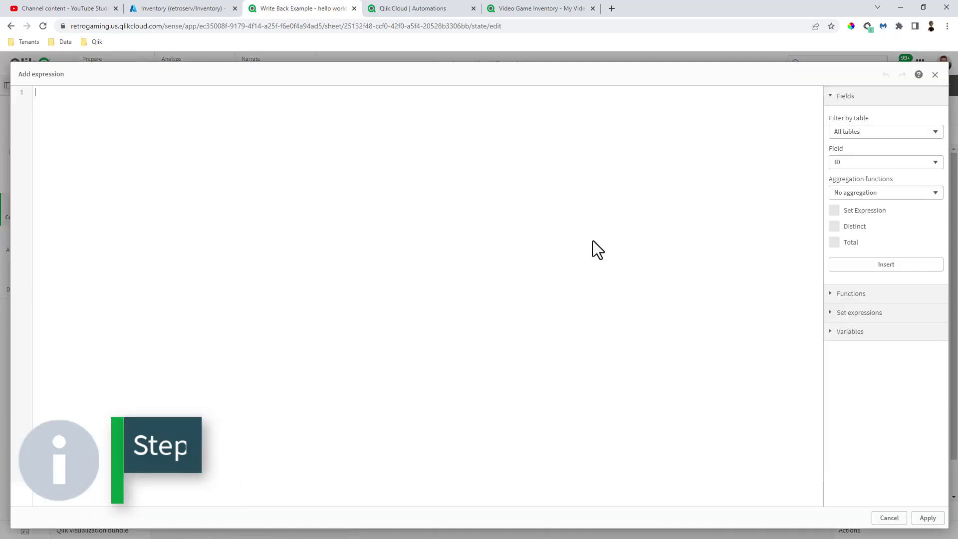
left_click(450, 194)
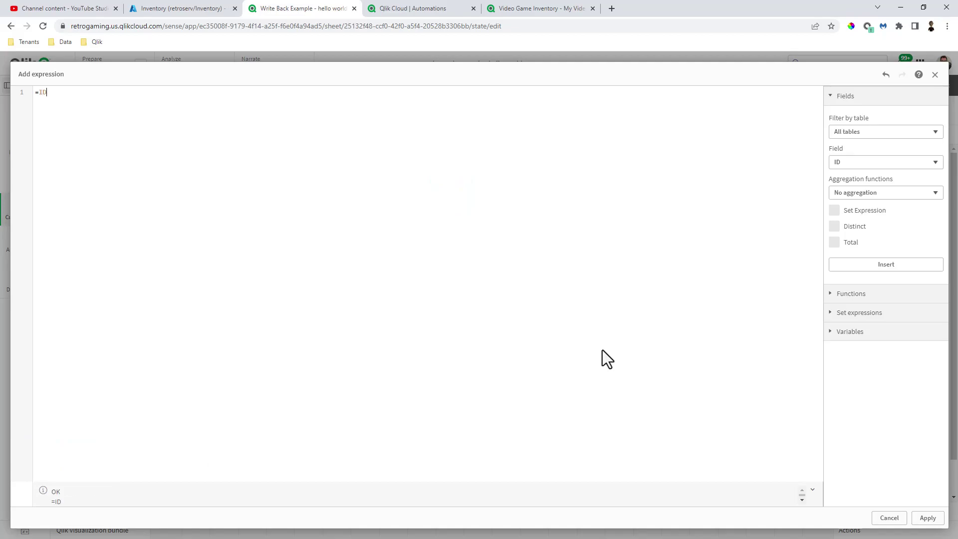
left_click(927, 517)
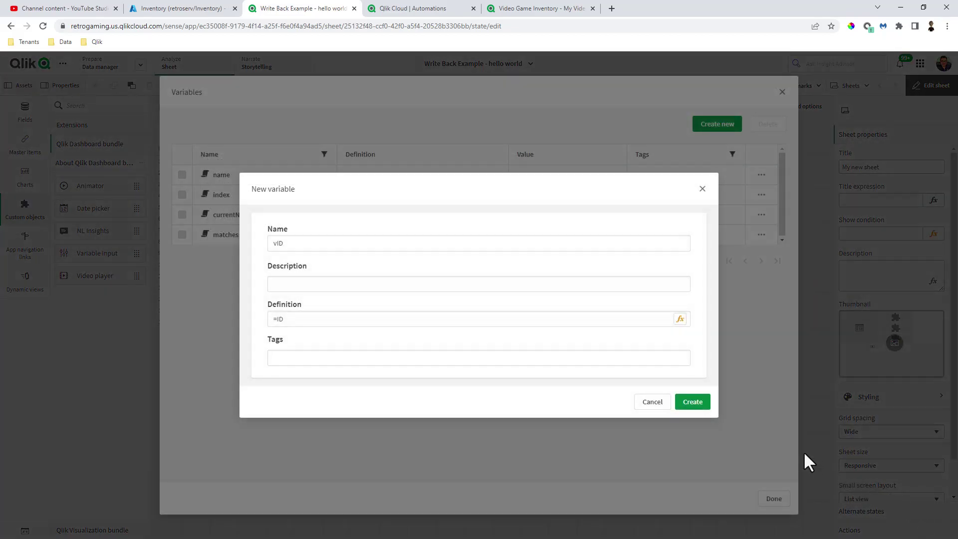
left_click(703, 404)
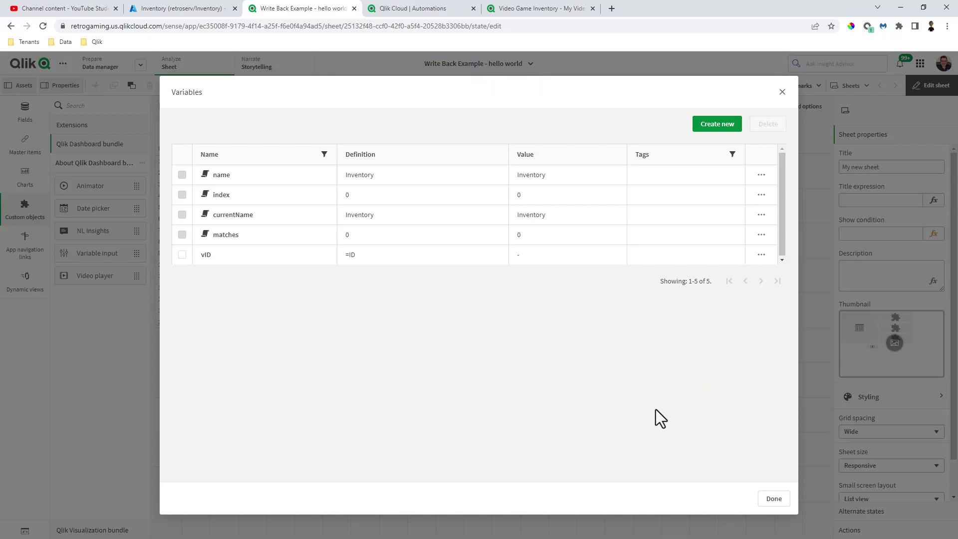
Create the vPlatform variable, entering =Platform as its definition in the expression editor.
left_click(723, 128)
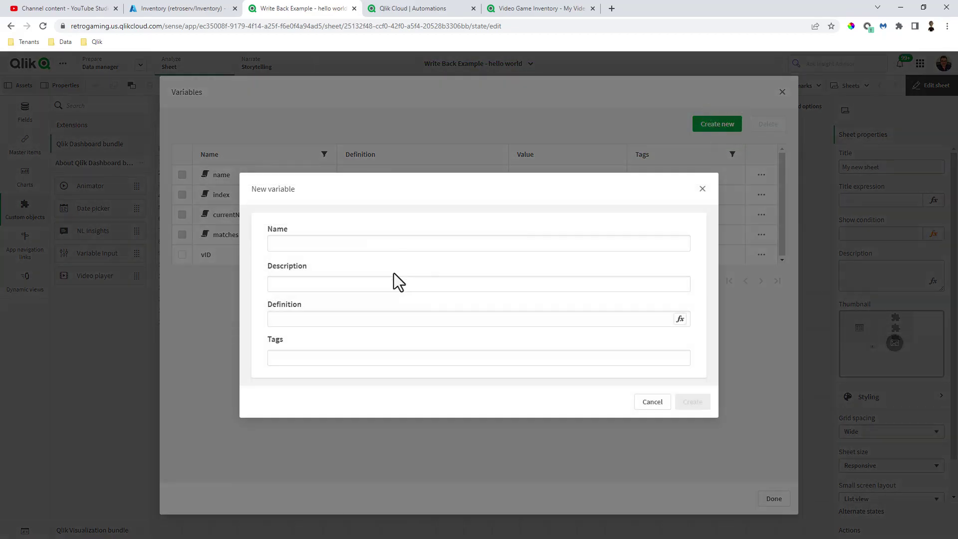
left_click(327, 244)
type("v")
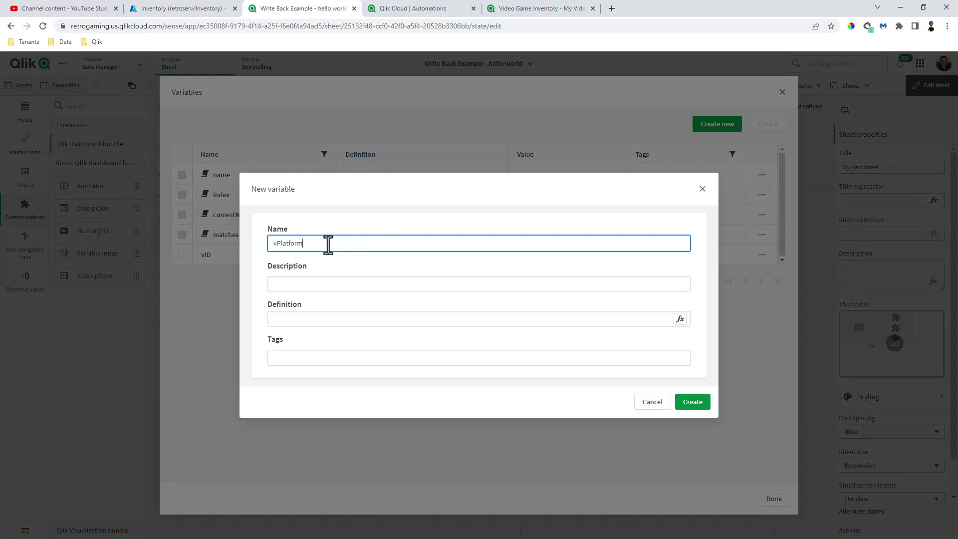
type("Platform")
left_click(679, 319)
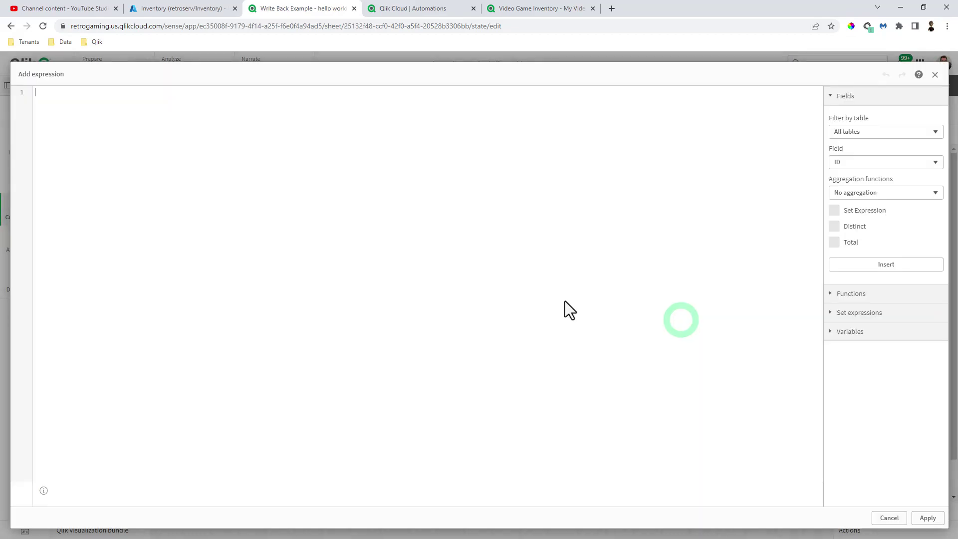
type("Platform")
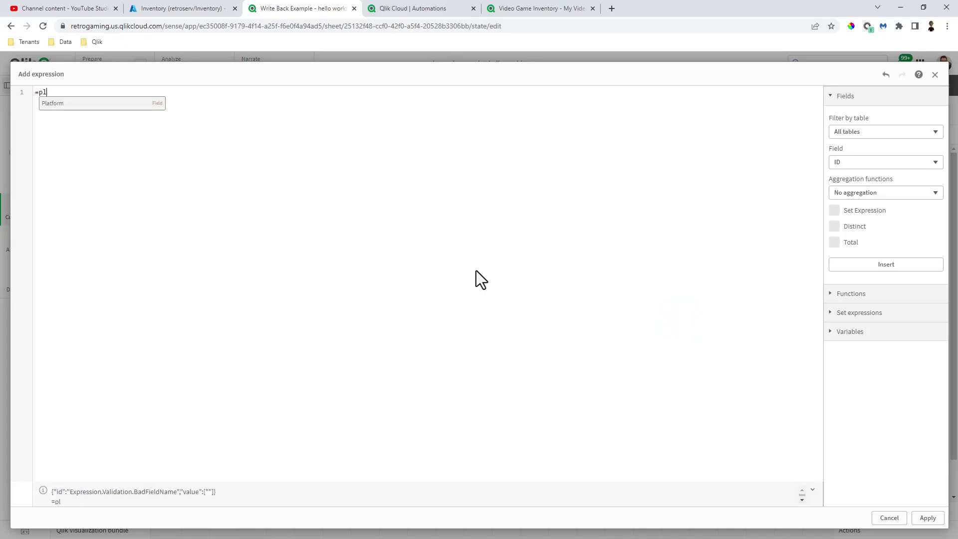
left_click(928, 517)
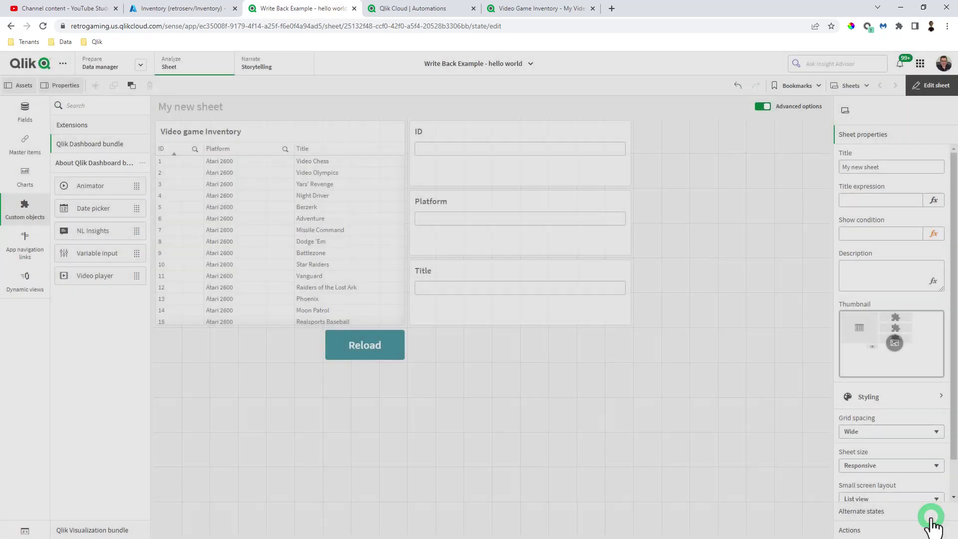
left_click(692, 402)
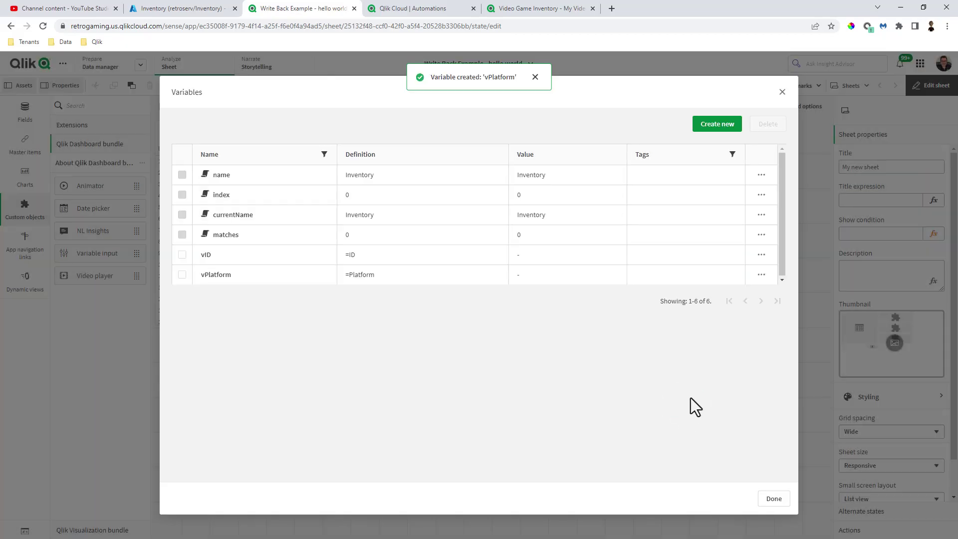
Create the vTitle variable defined as =Title, then close the Variables list.
left_click(721, 131)
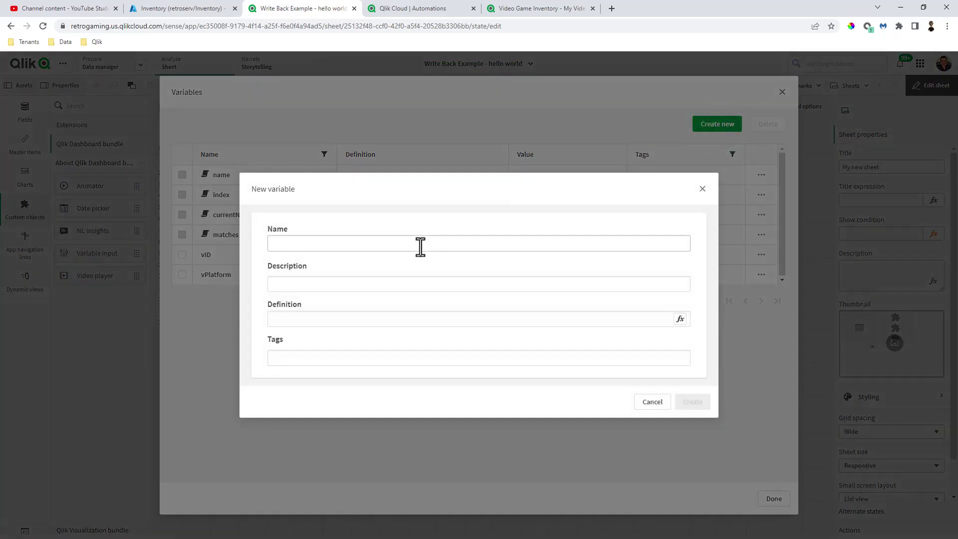
left_click(414, 248)
type("vTitle")
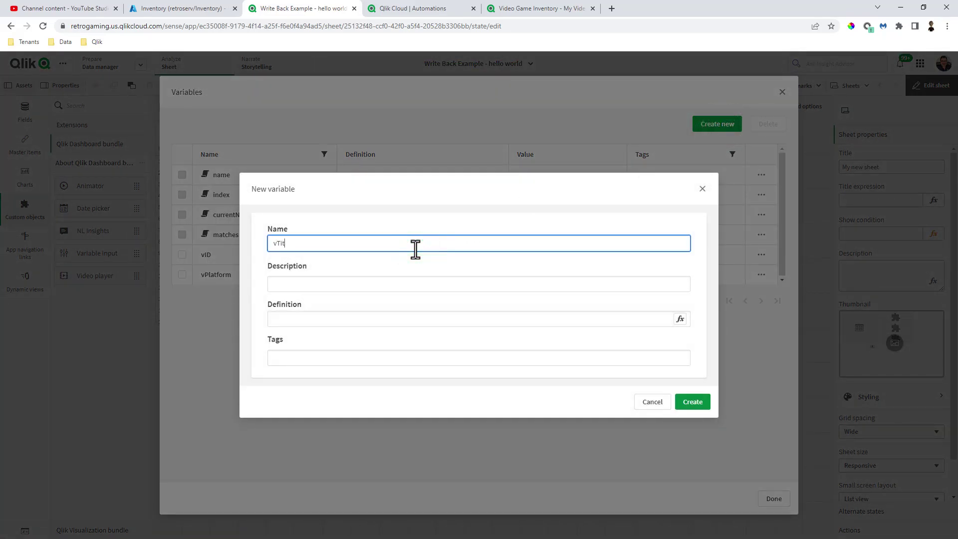
left_click(679, 319)
type("T")
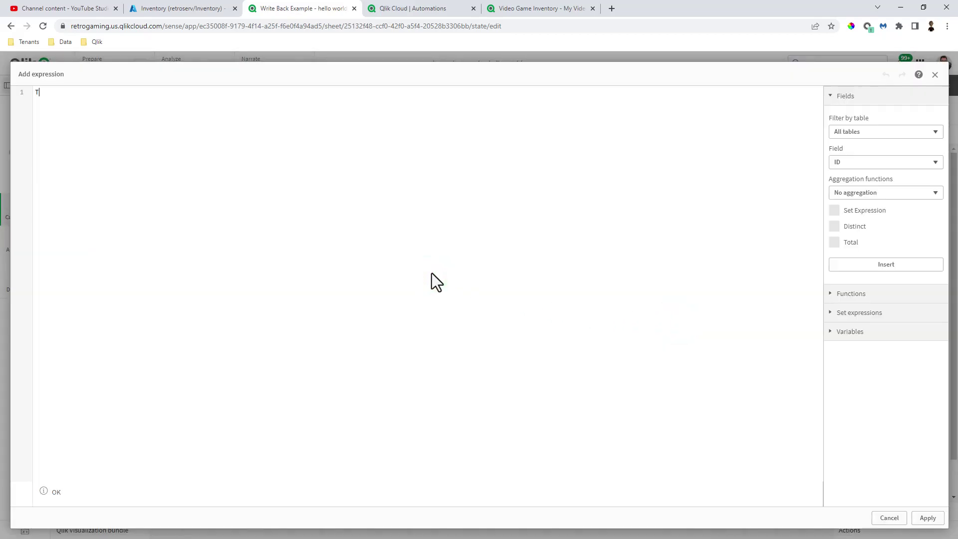
type("==T")
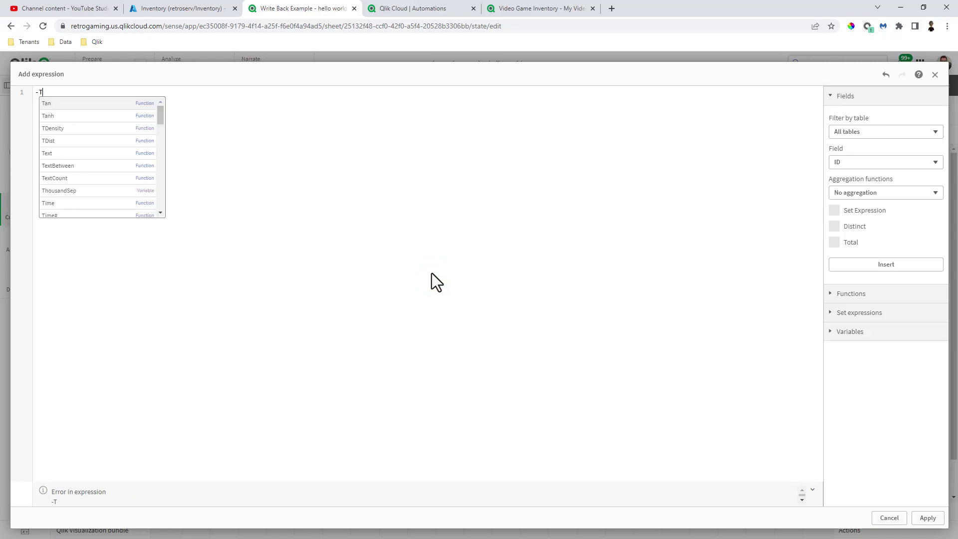
type("itle")
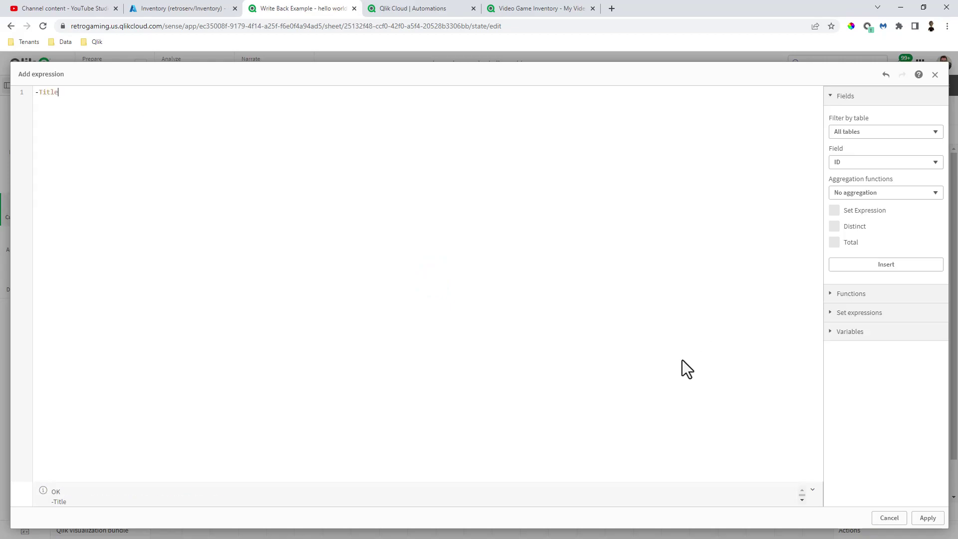
left_click(927, 517)
left_click(692, 402)
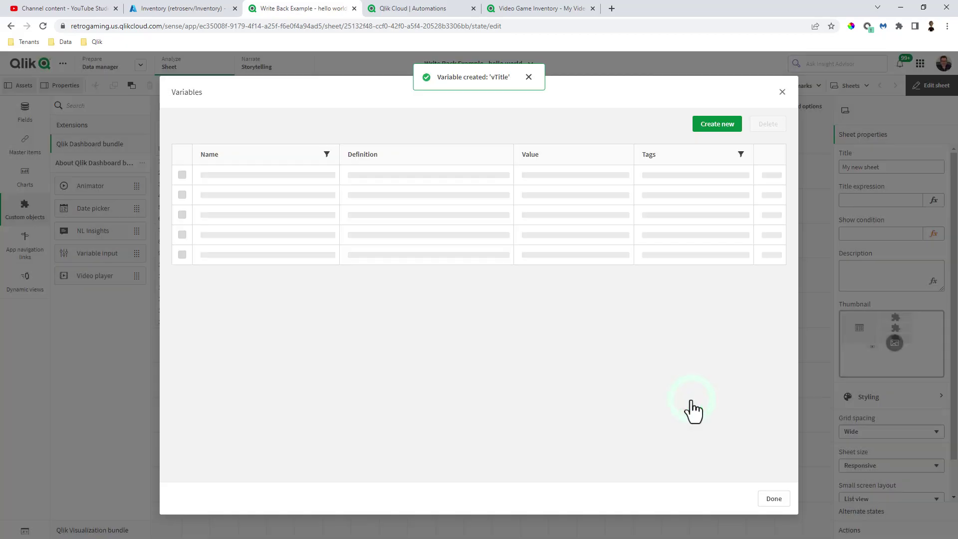
left_click(773, 498)
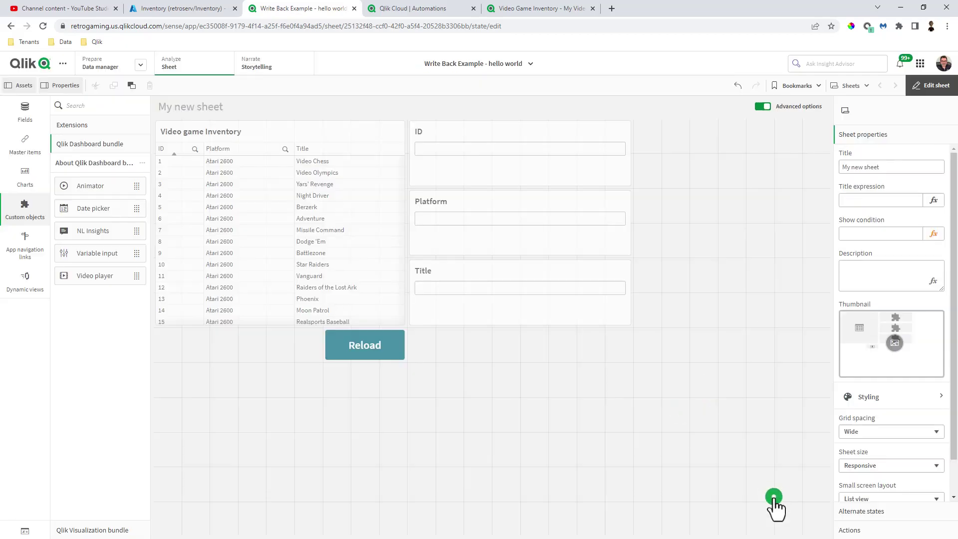
Bind the ID input box to the vID variable in its Variable settings.
left_click(538, 159)
left_click(860, 326)
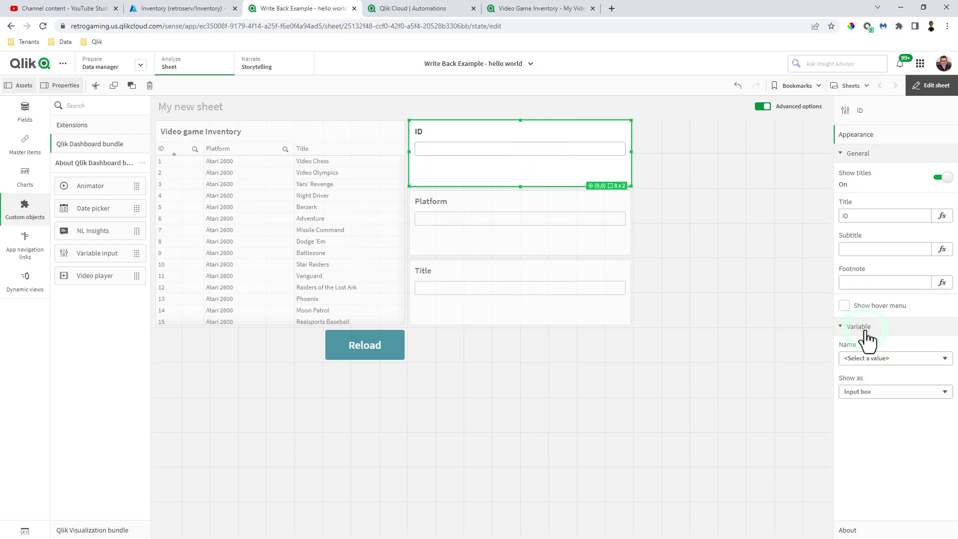
left_click(895, 359)
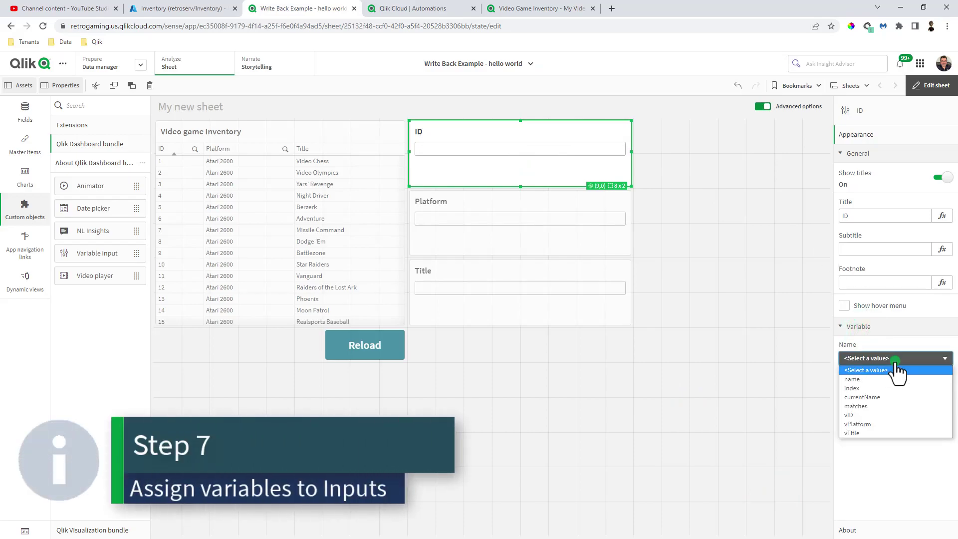
left_click(876, 415)
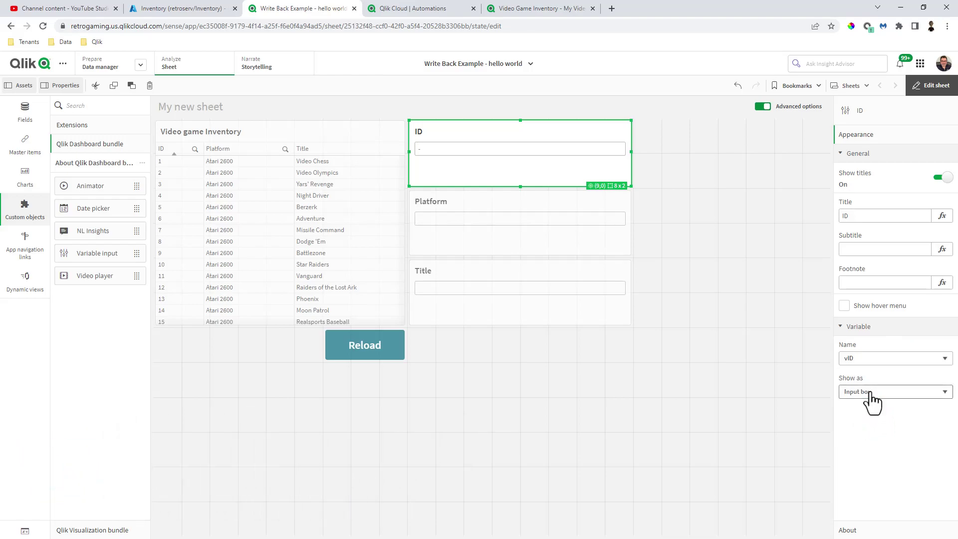
left_click(558, 232)
Bind the Platform input to vPlatform and display it as a drop-down.
left_click(877, 359)
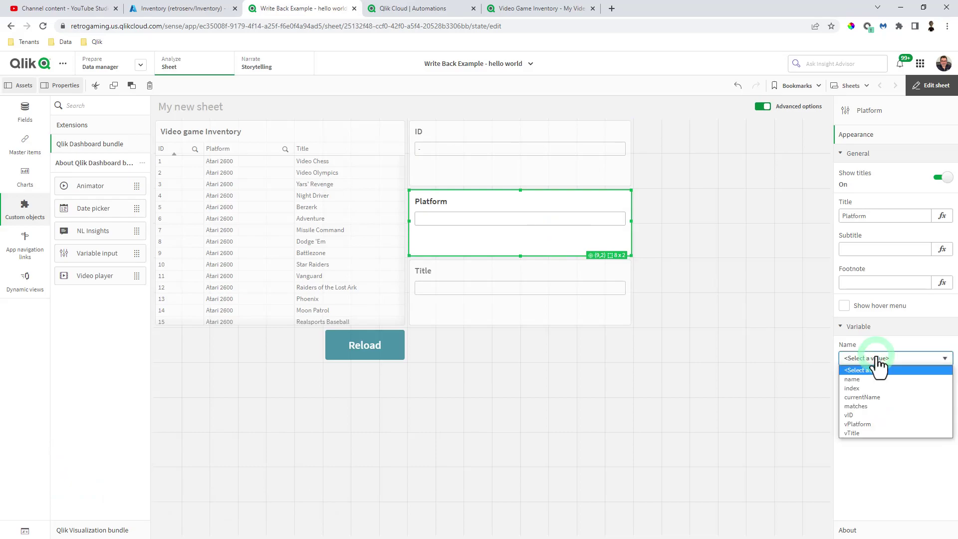
left_click(871, 424)
left_click(879, 391)
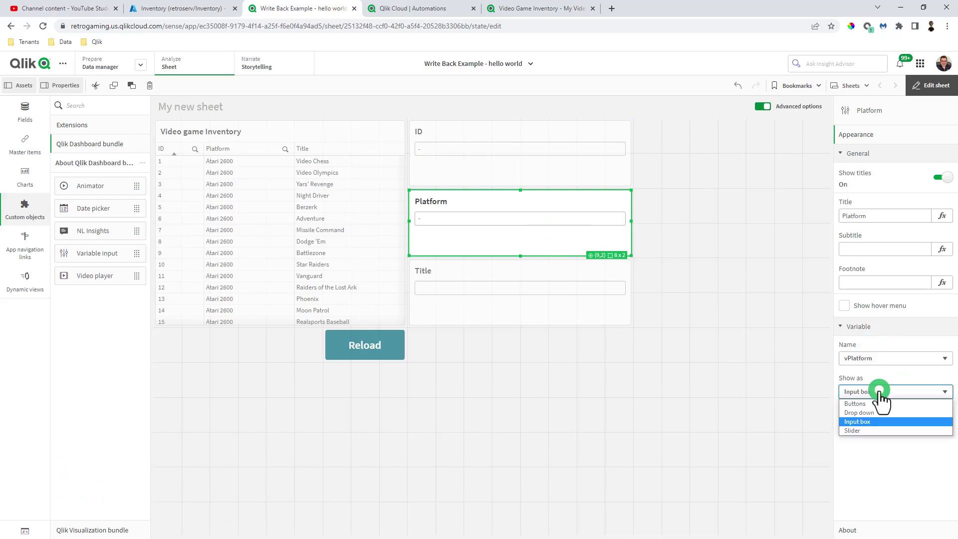
left_click(874, 412)
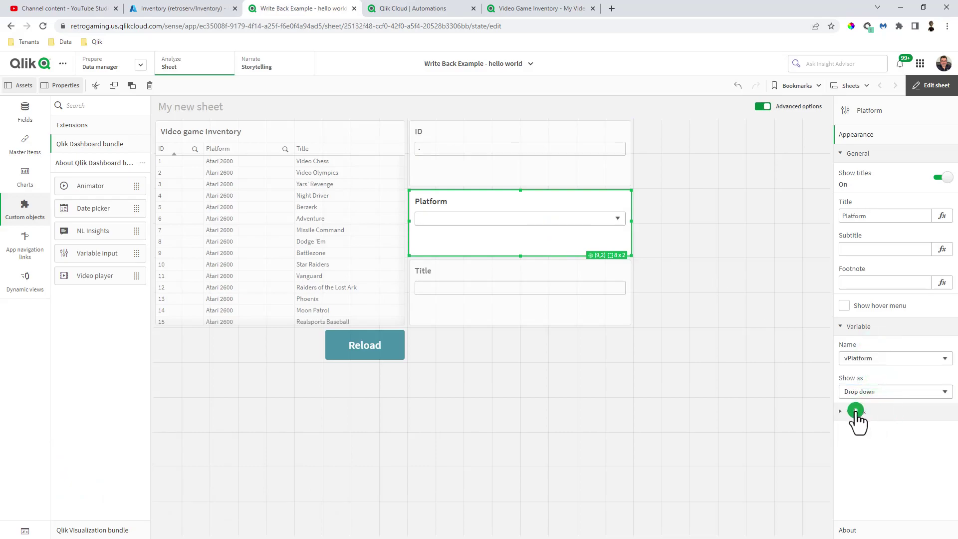
left_click(855, 411)
Add NES and Atari 2600 as drop-down choices with matching value and label.
left_click(896, 470)
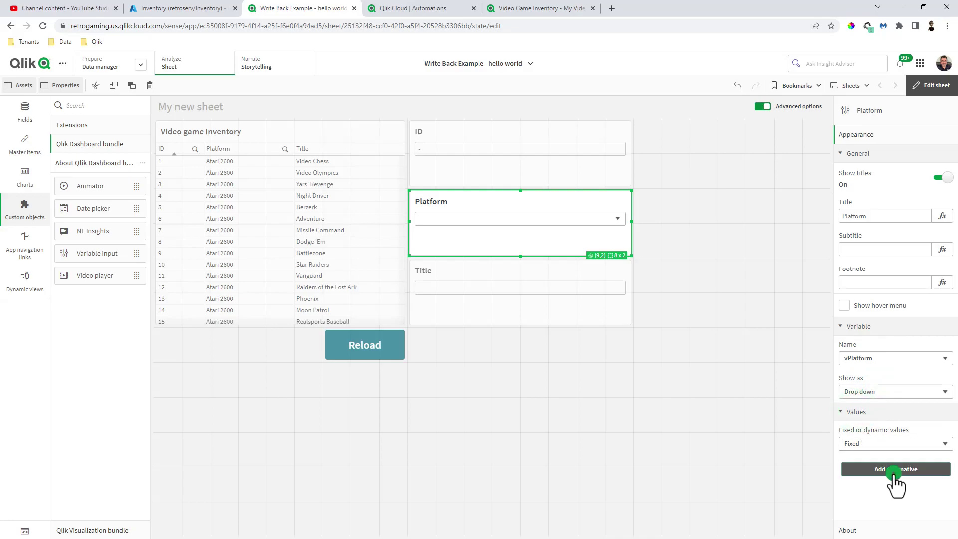
left_click(875, 414)
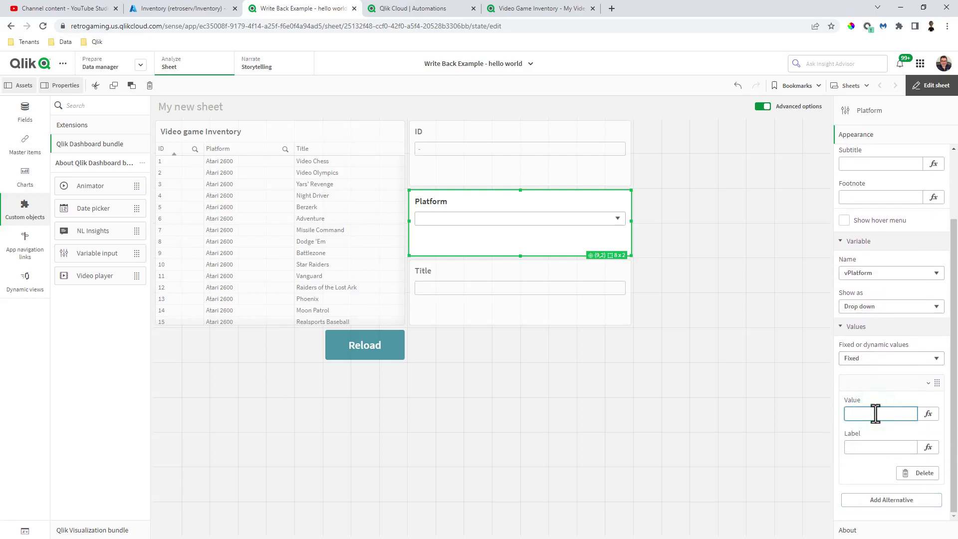
left_click(870, 448)
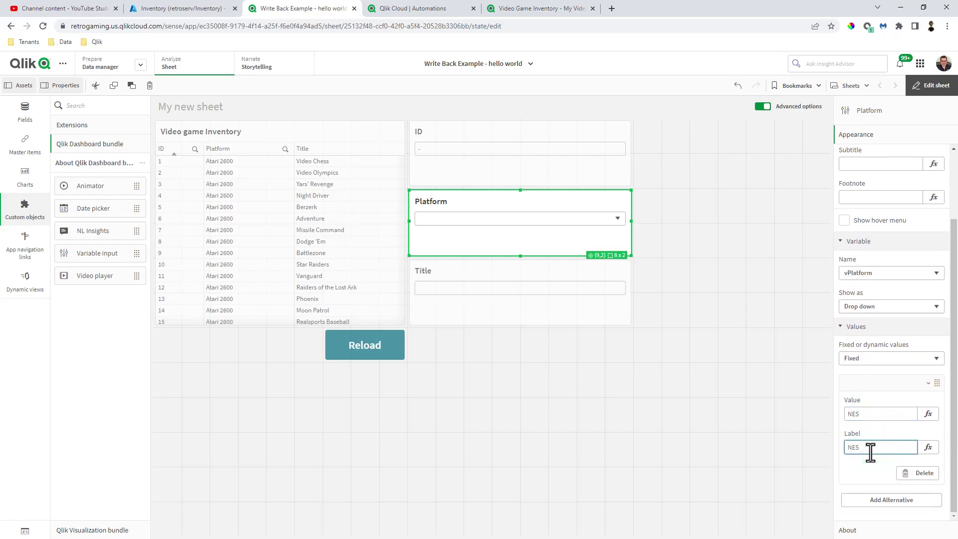
type("NES")
left_click(863, 473)
left_click(876, 380)
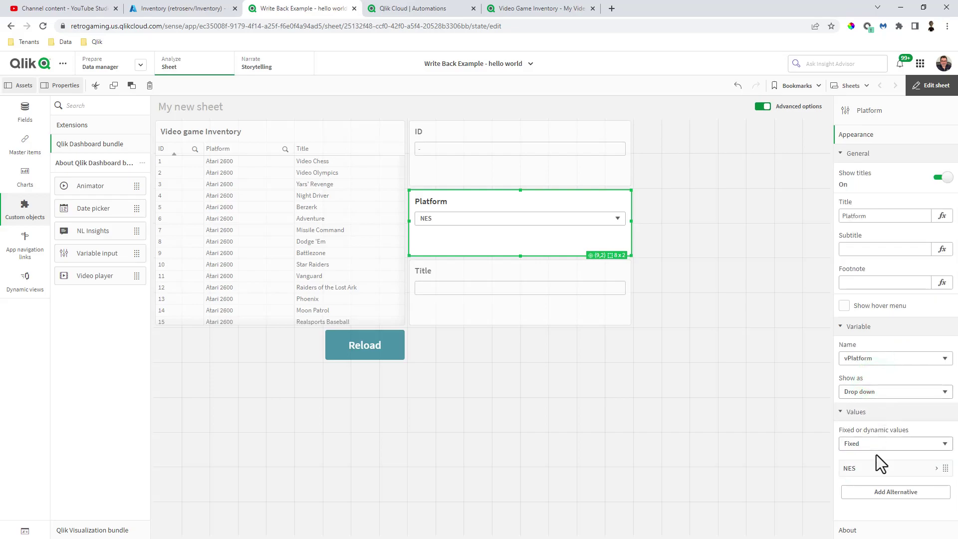
left_click(881, 492)
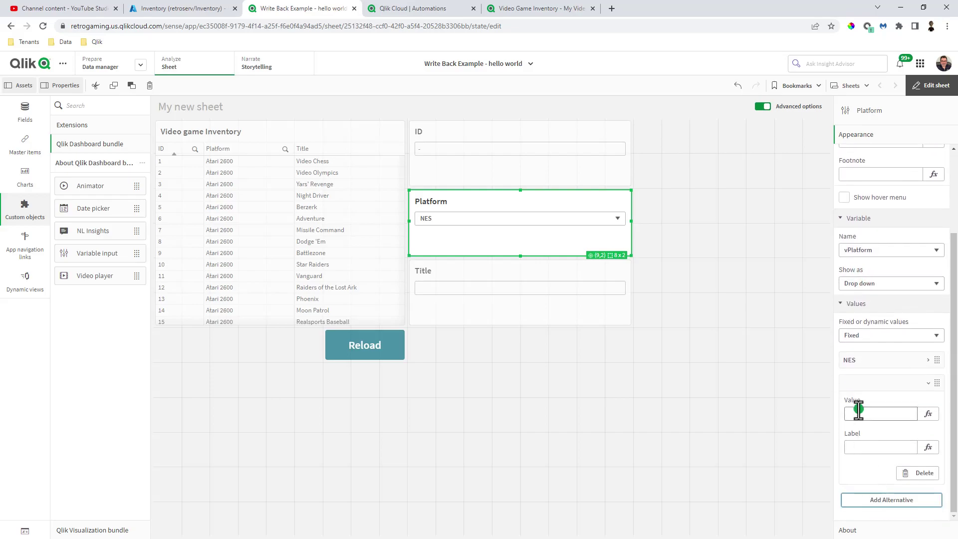
left_click(858, 410)
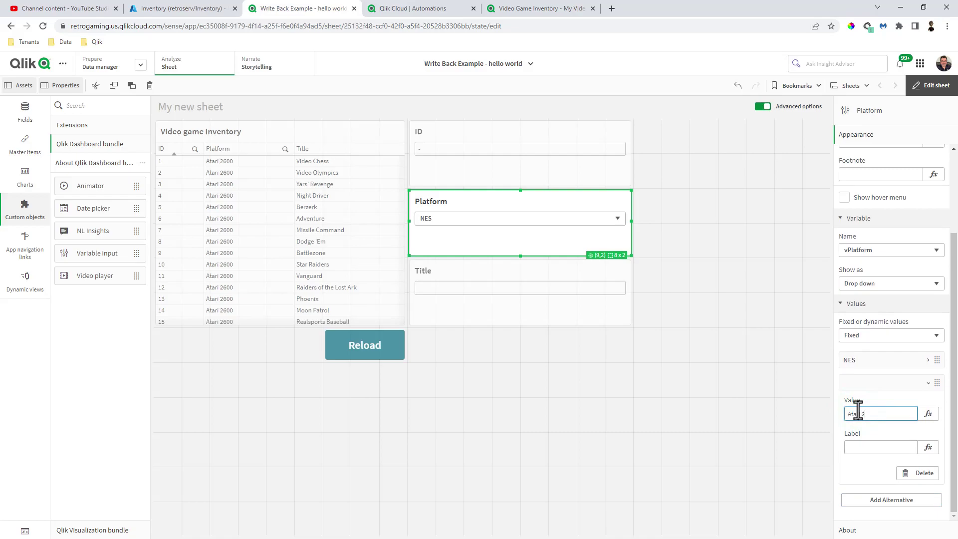
triple_click(857, 412)
left_click(857, 446)
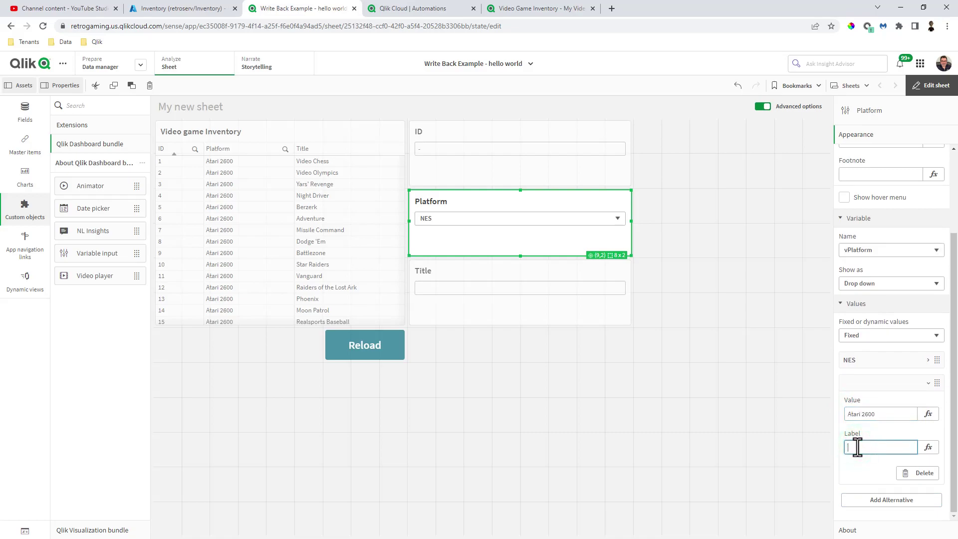
Add Sega Master System and Blank as further drop-down choices.
left_click(876, 499)
left_click(862, 437)
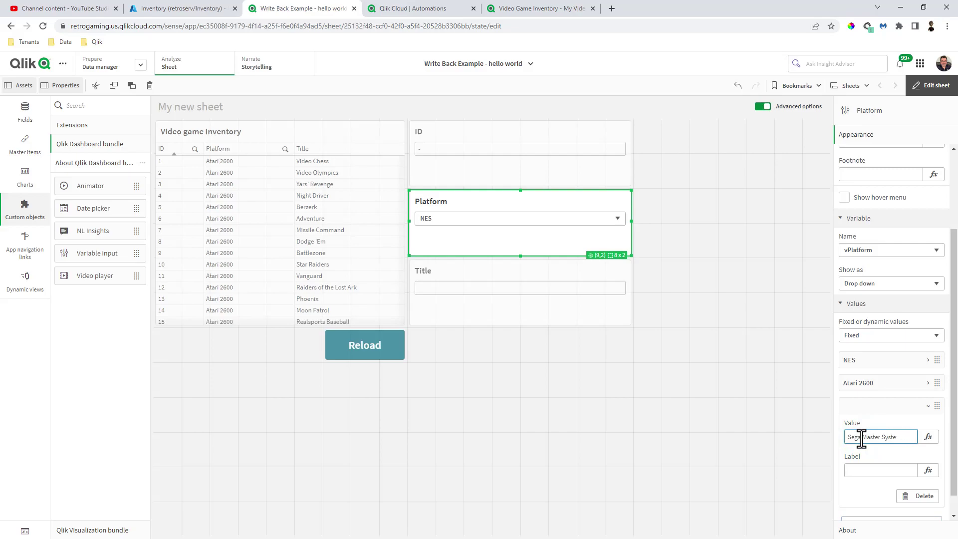
triple_click(862, 437)
key("ctrl+c")
left_click(866, 470)
key("ctrl+v")
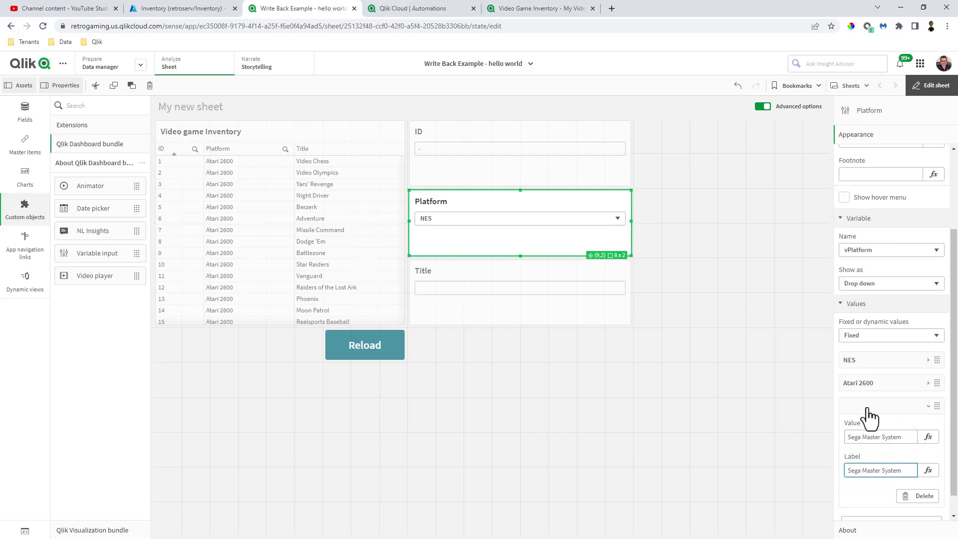
left_click(868, 408)
left_click(876, 501)
scroll(869, 459, "down", 3)
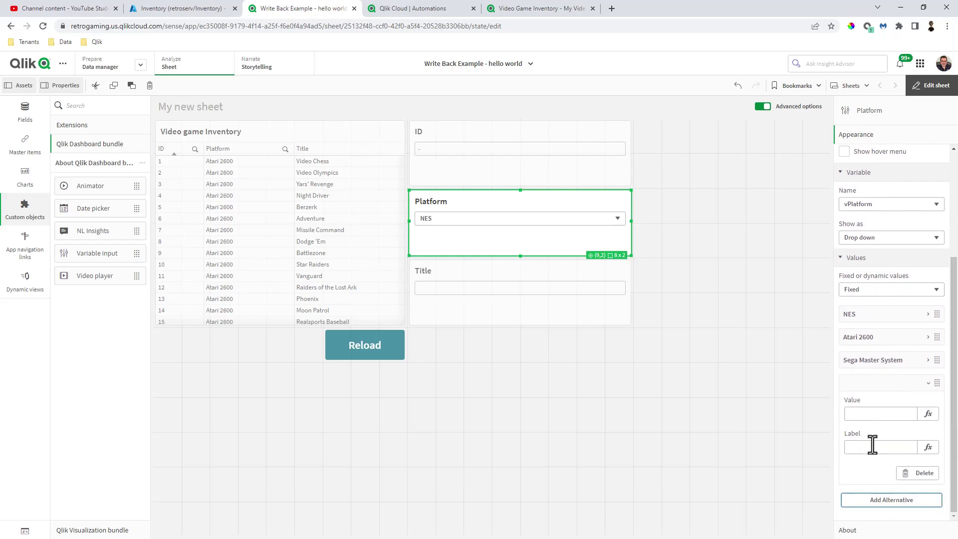
left_click(864, 412)
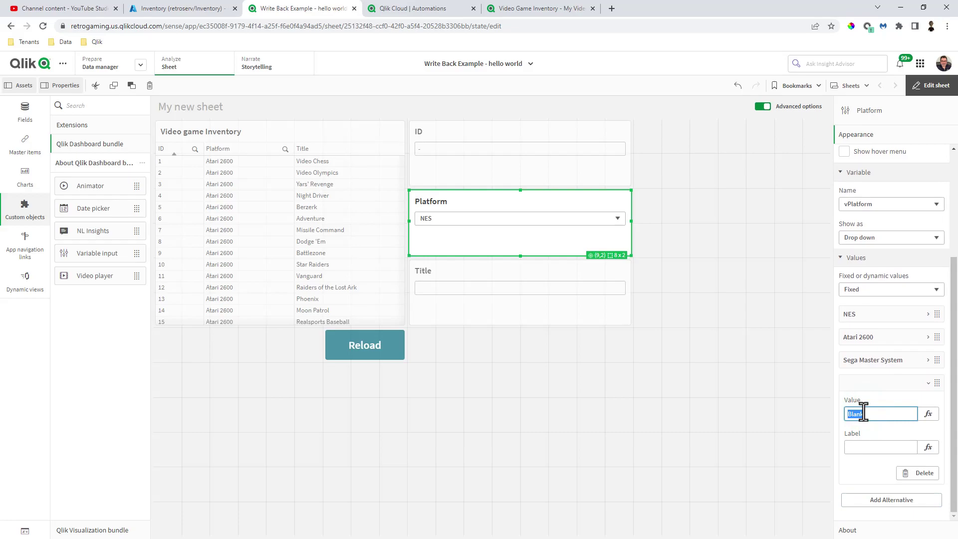
key("ctrl+x")
left_click(865, 447)
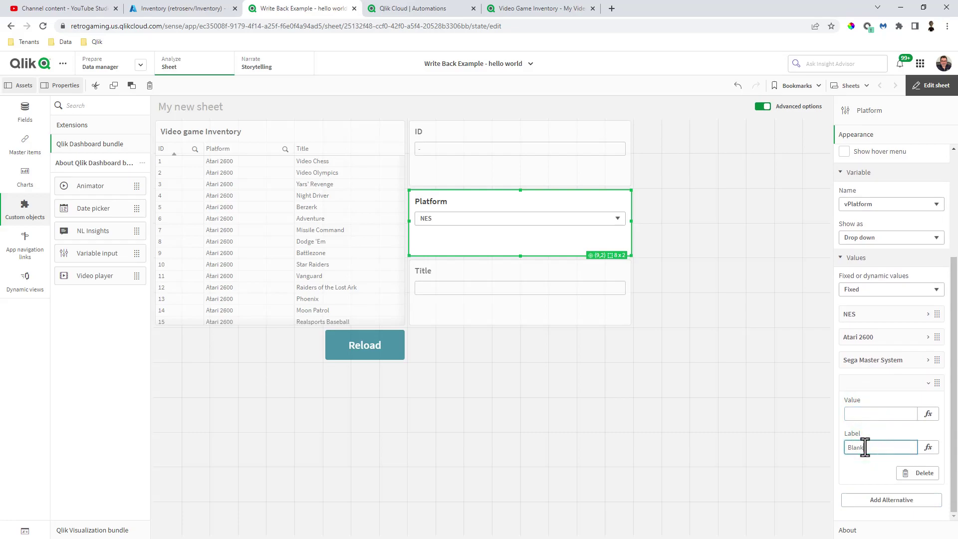
left_click(855, 388)
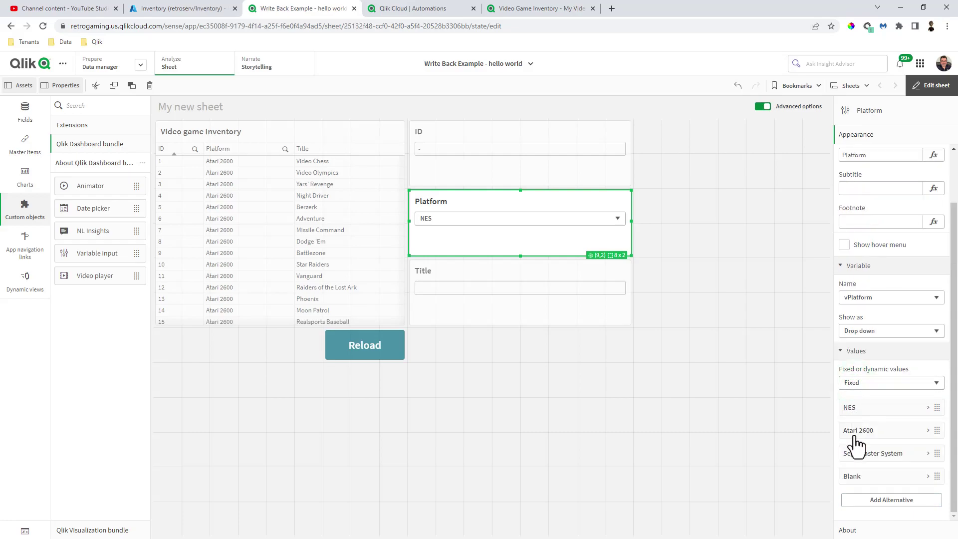
left_click(614, 294)
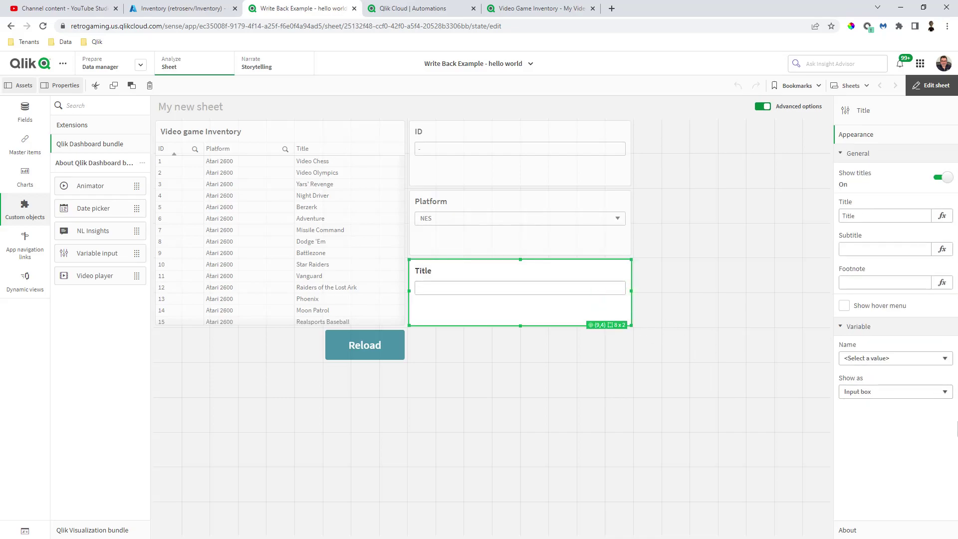
Bind the Title input to the vTitle variable.
left_click(903, 357)
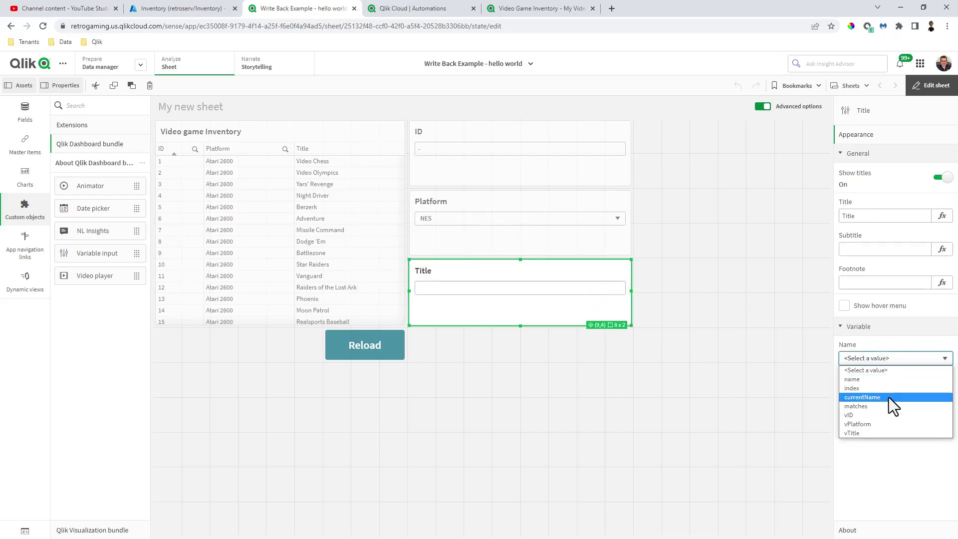
left_click(864, 433)
left_click(698, 391)
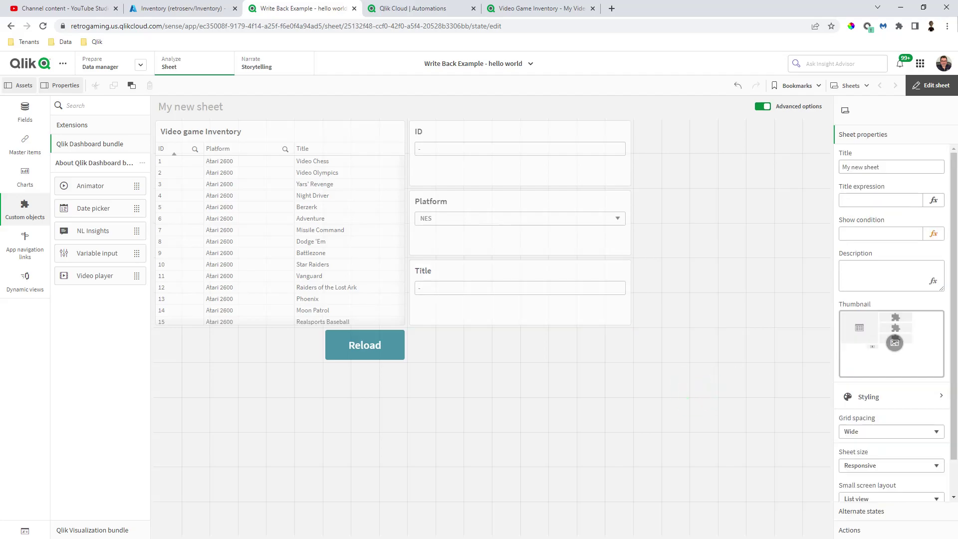
Test the sheet by selecting and clearing IDs 3, 4 and 2 to check the inputs fill.
left_click(930, 85)
left_click(20, 183)
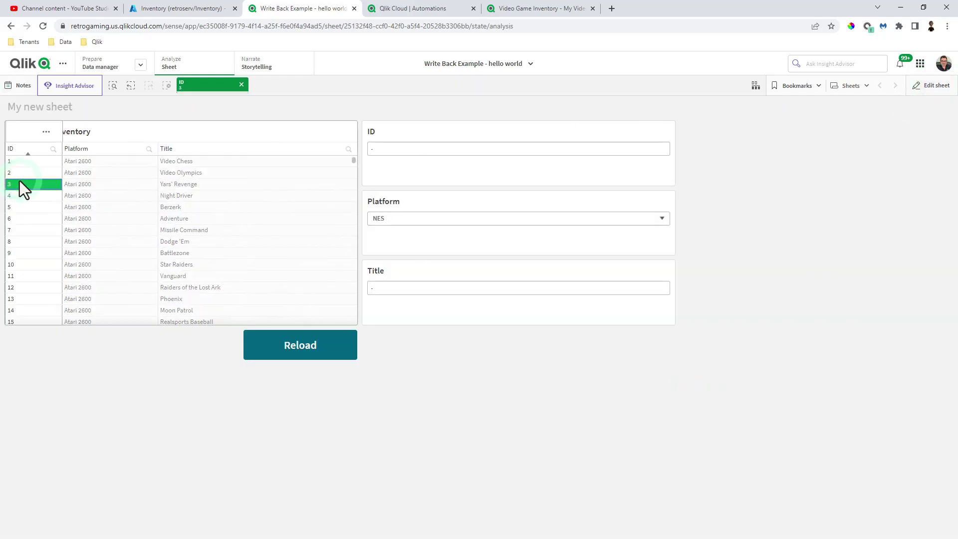
left_click(20, 182)
left_click(19, 198)
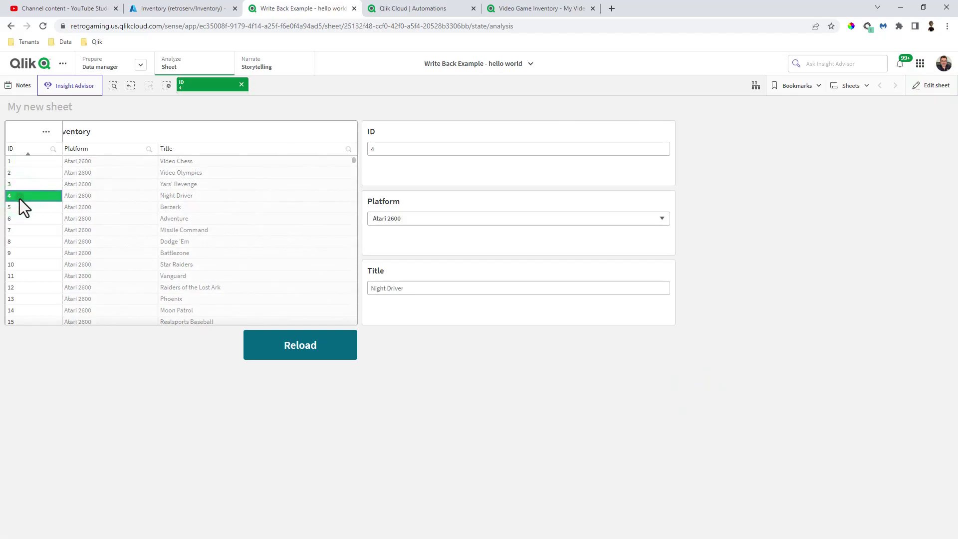
left_click(20, 199)
left_click(22, 177)
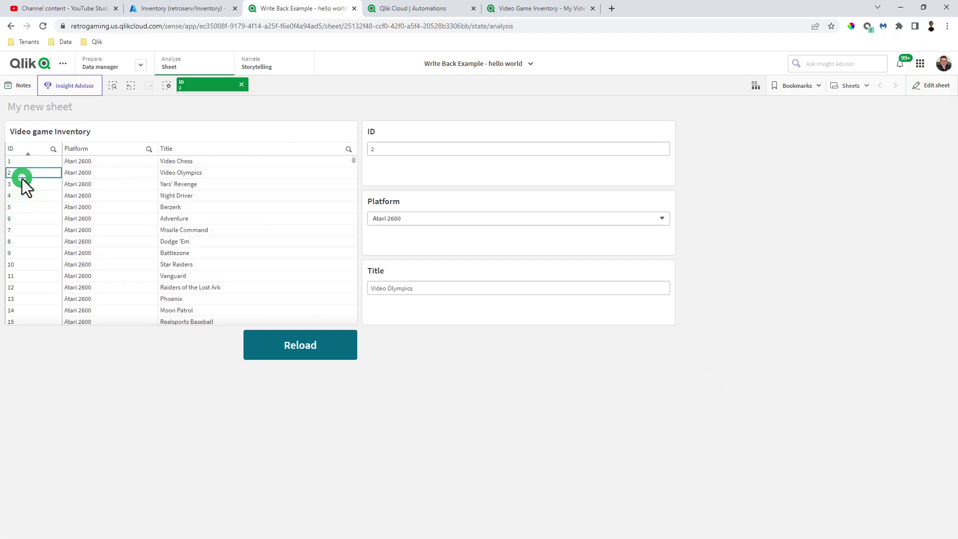
left_click(22, 178)
left_click(934, 86)
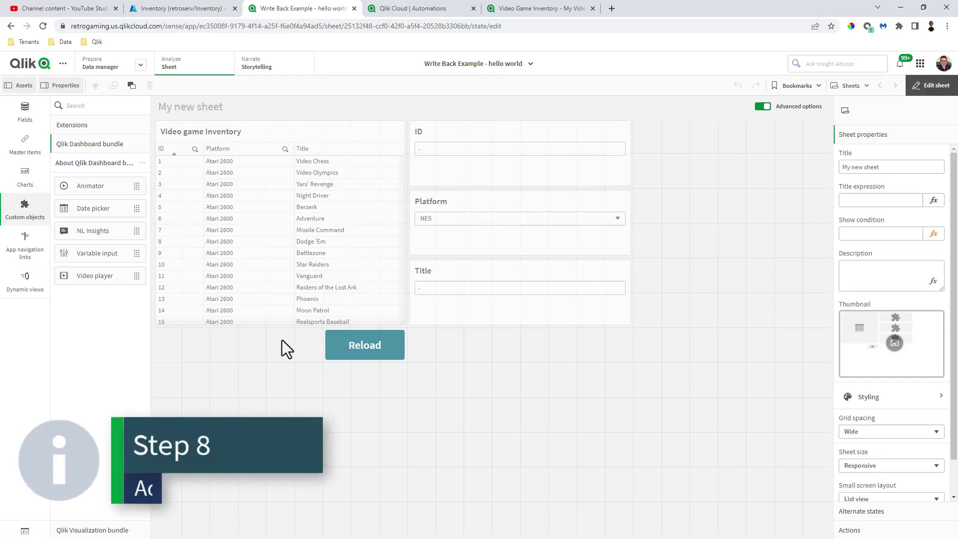
Duplicate the Reload button, resize the copy to match, and relabel it Update.
left_click(344, 358)
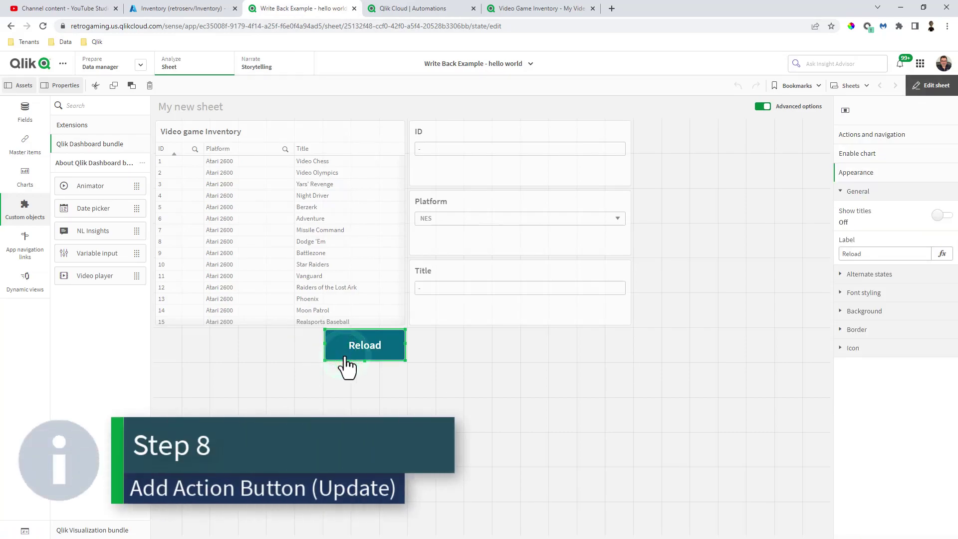
key("ctrl+c")
key("ctrl+v")
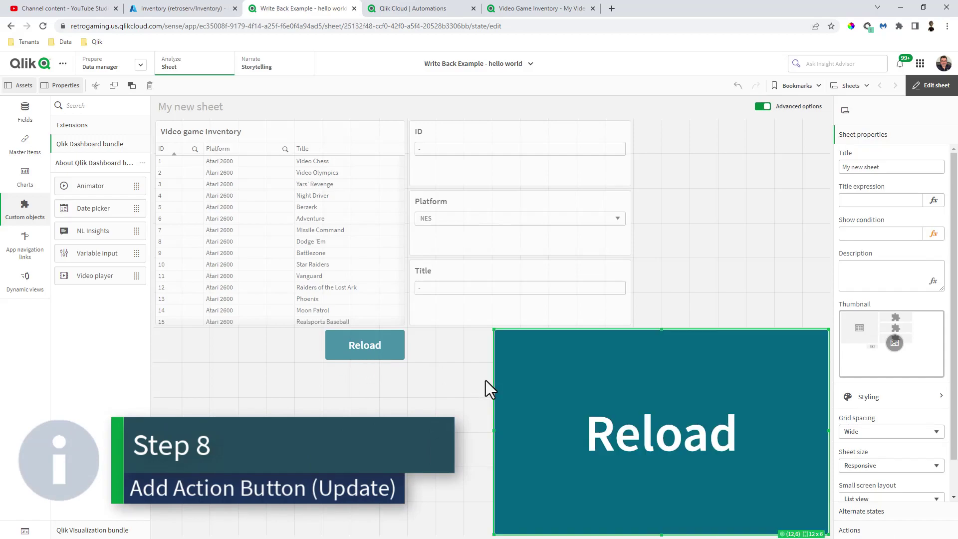
left_click_drag(820, 530, 626, 361)
left_click_drag(492, 342, 550, 344)
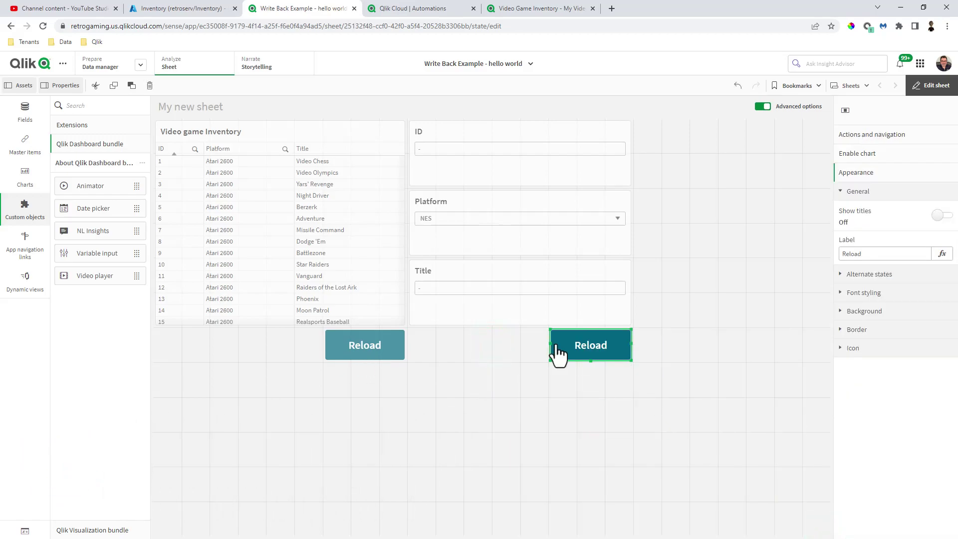
left_click(870, 254)
key("ctrl+a")
type("Update")
Replace the Update button's Reload data action with an Execute automation action.
left_click(880, 137)
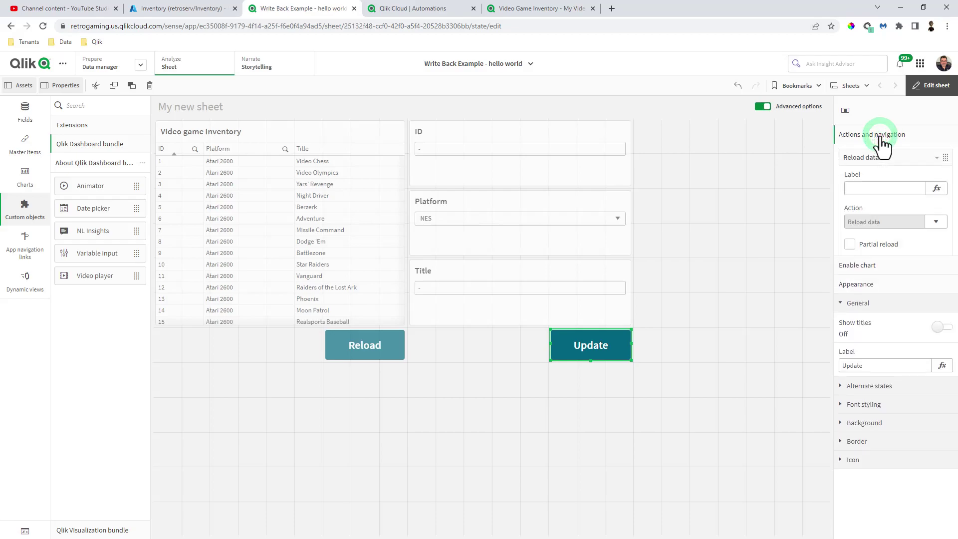
left_click(934, 271)
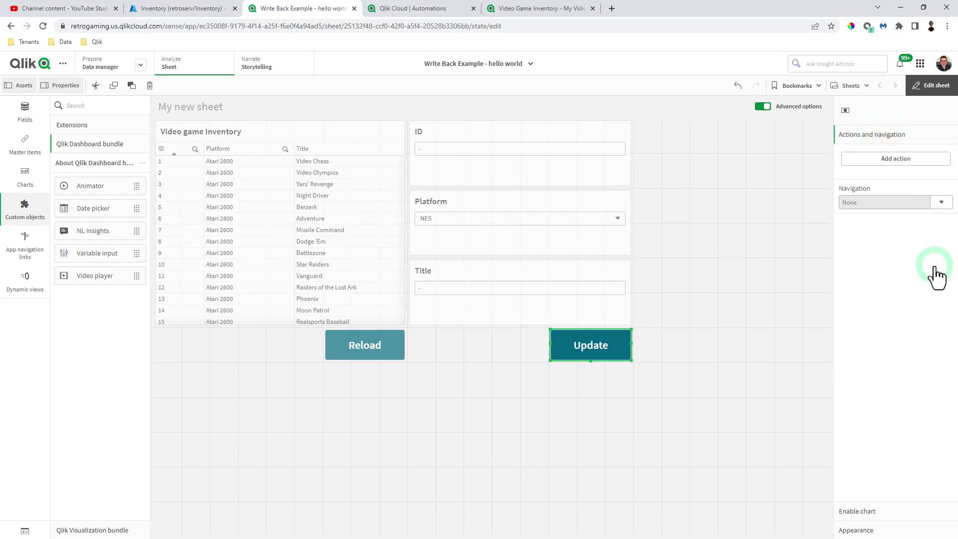
left_click(932, 162)
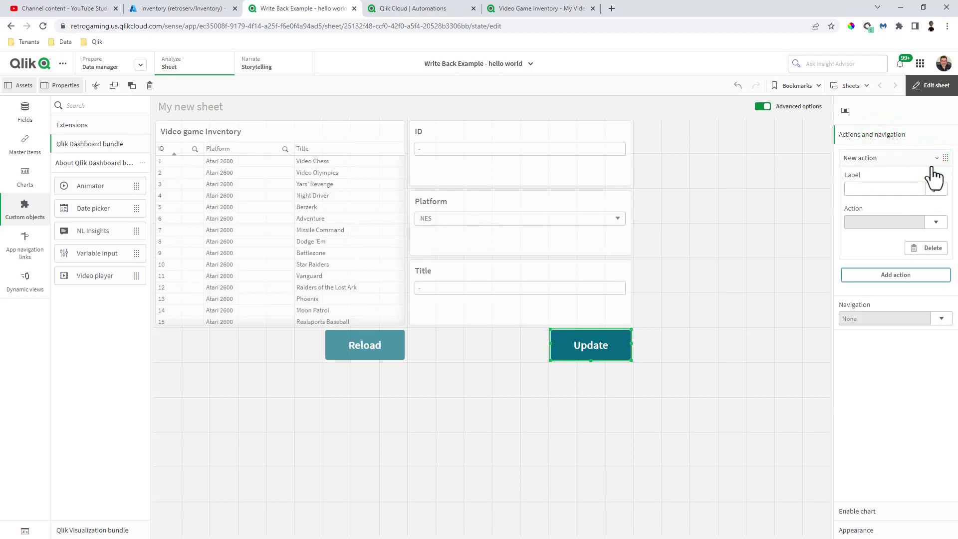
left_click(935, 221)
left_click_drag(948, 267, 938, 352)
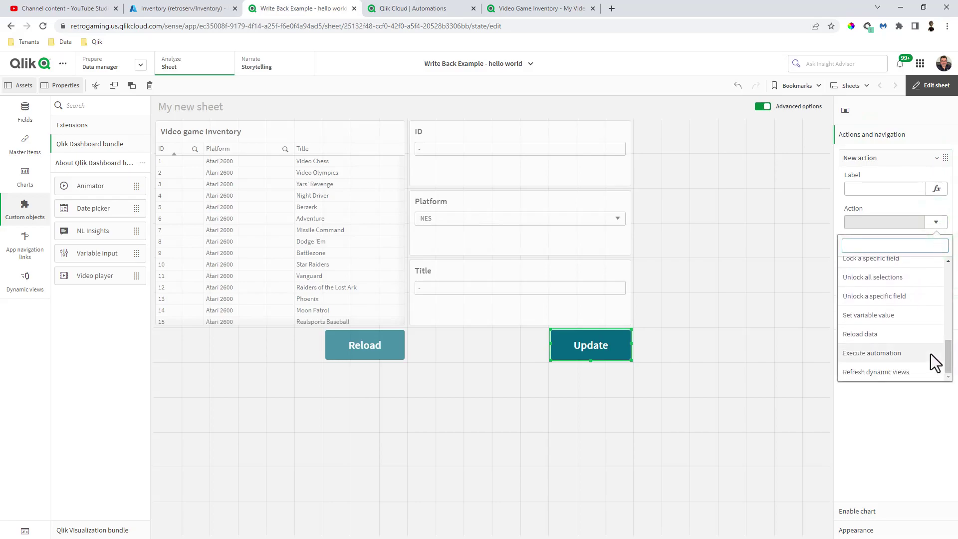
left_click(929, 352)
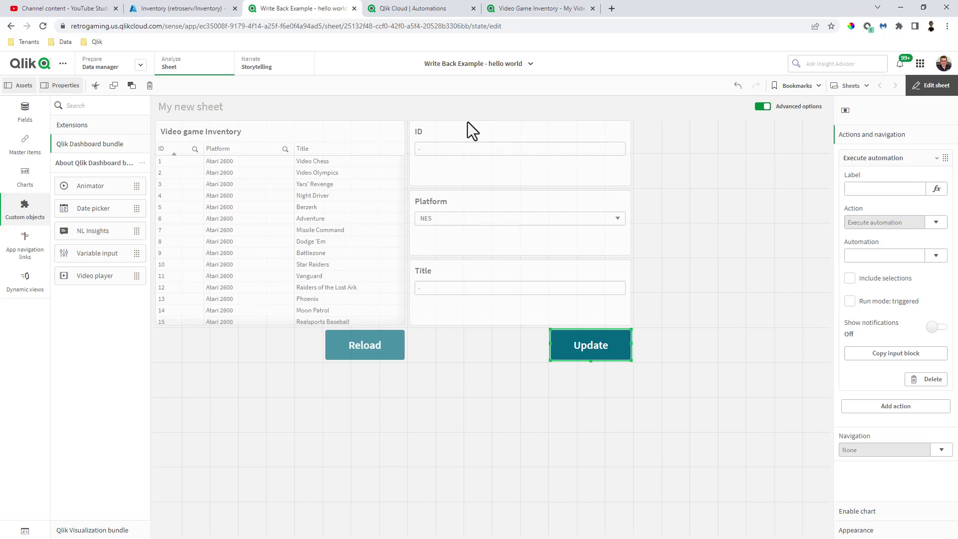
Leave the app for the hub and open My Automations from the app launcher.
left_click(62, 69)
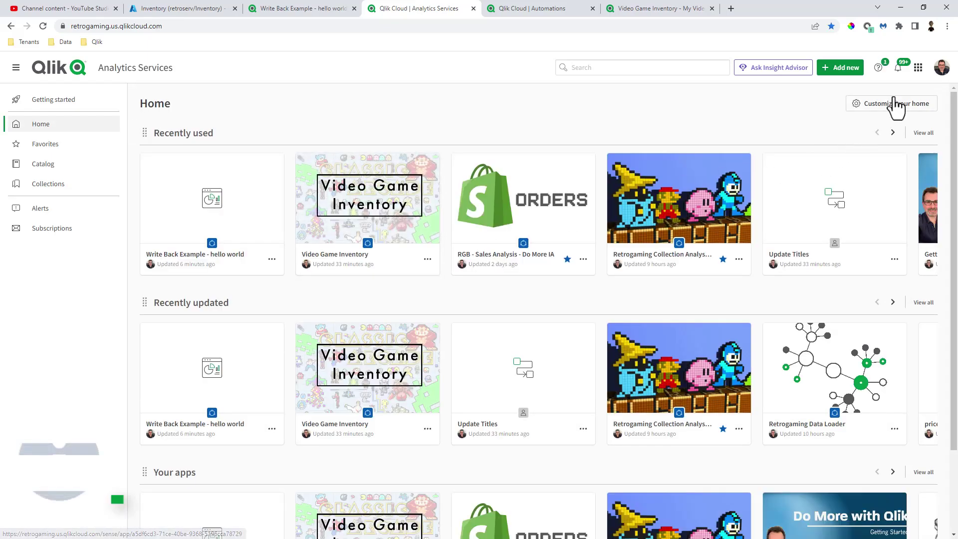
left_click(918, 67)
left_click(878, 151)
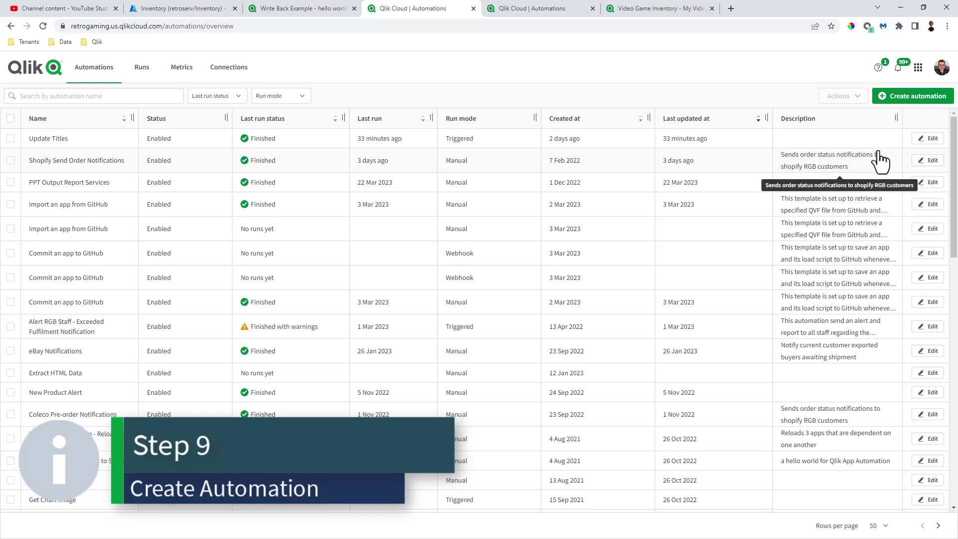
Start a new automation from the Blank template, name it Update Video Game Inventory, and save.
left_click(882, 96)
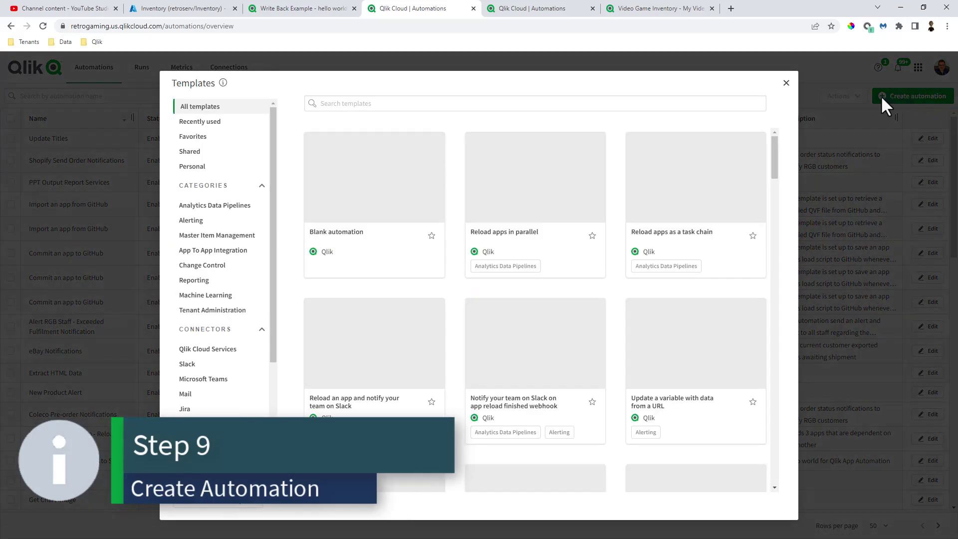
scroll(437, 235, "down", 12)
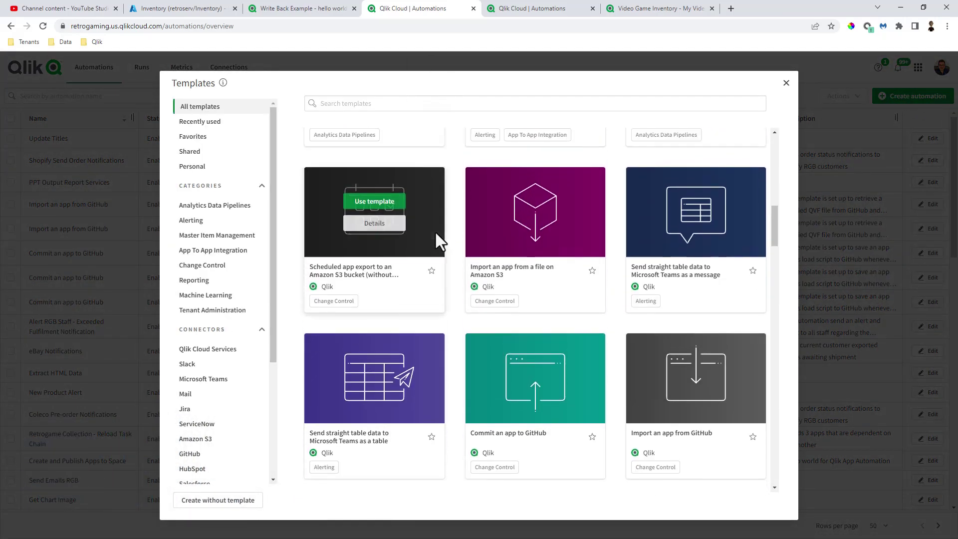
scroll(436, 232, "up", 10)
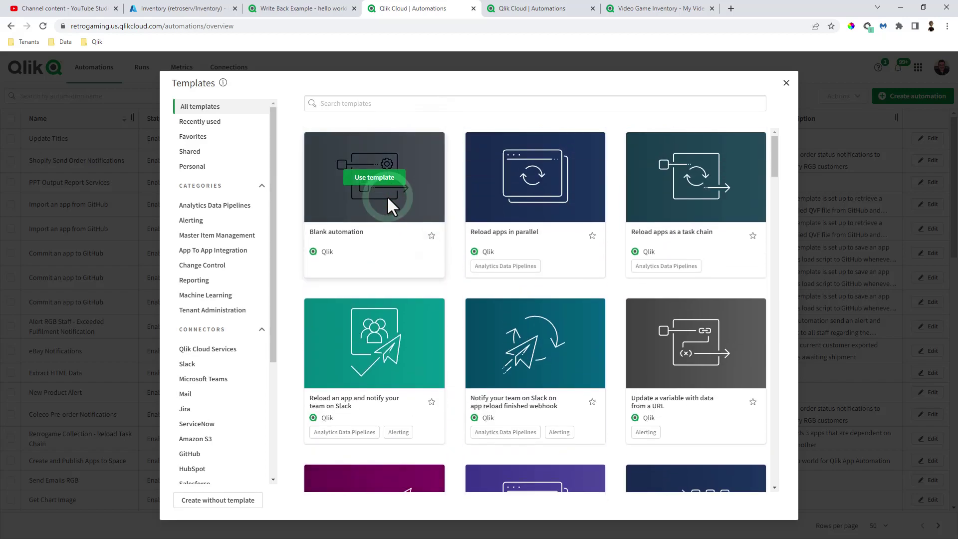
left_click(379, 180)
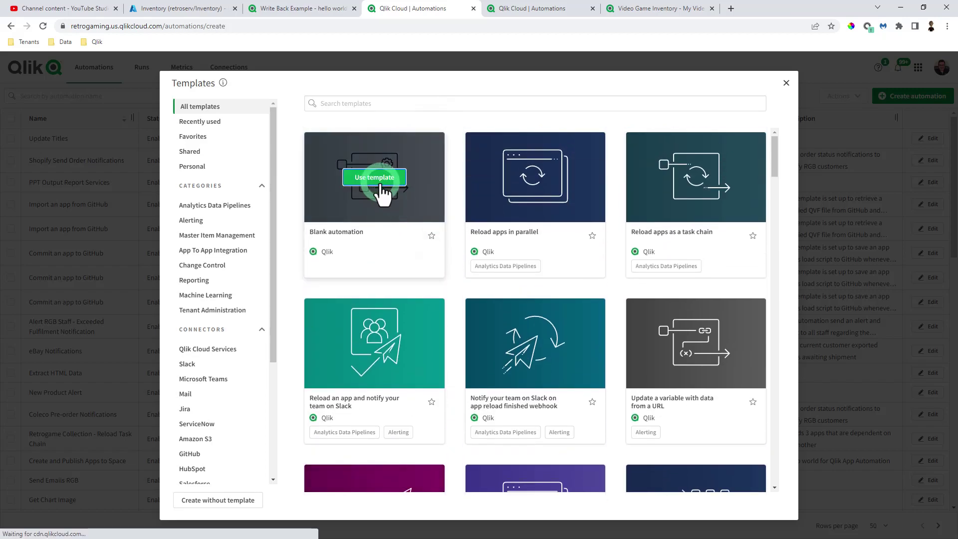
left_click(381, 153)
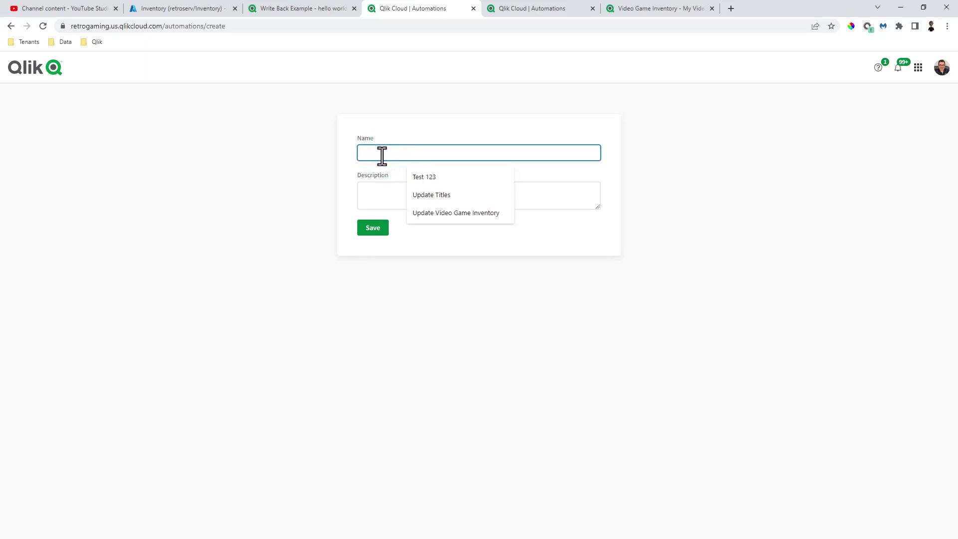
left_click(444, 214)
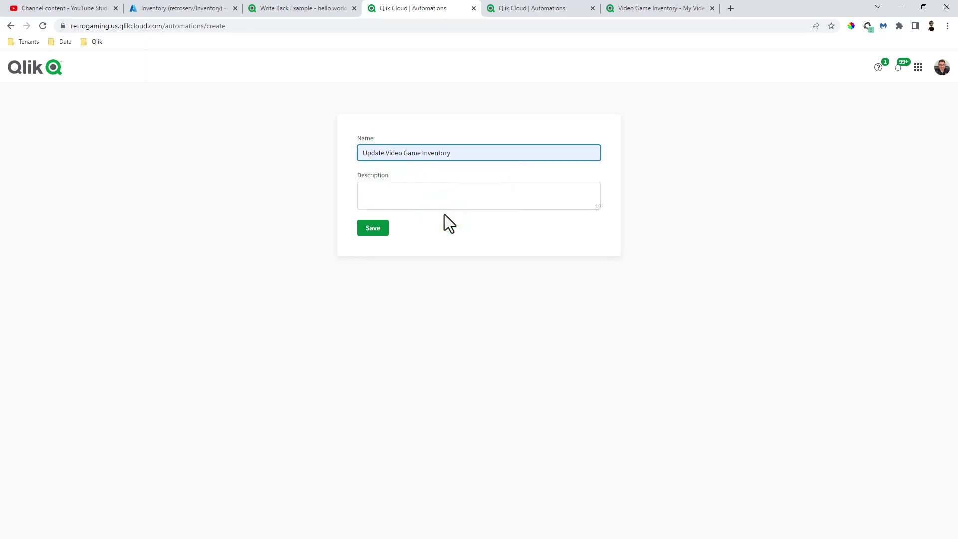
left_click(374, 229)
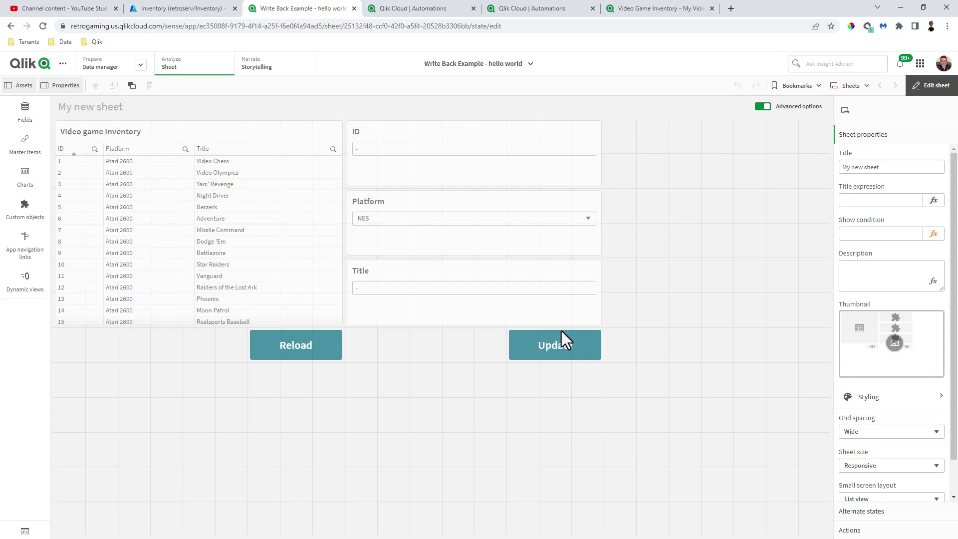
Point the Update button's Execute automation action at Update Video Game Inventory, found by searching 'up'.
left_click(562, 349)
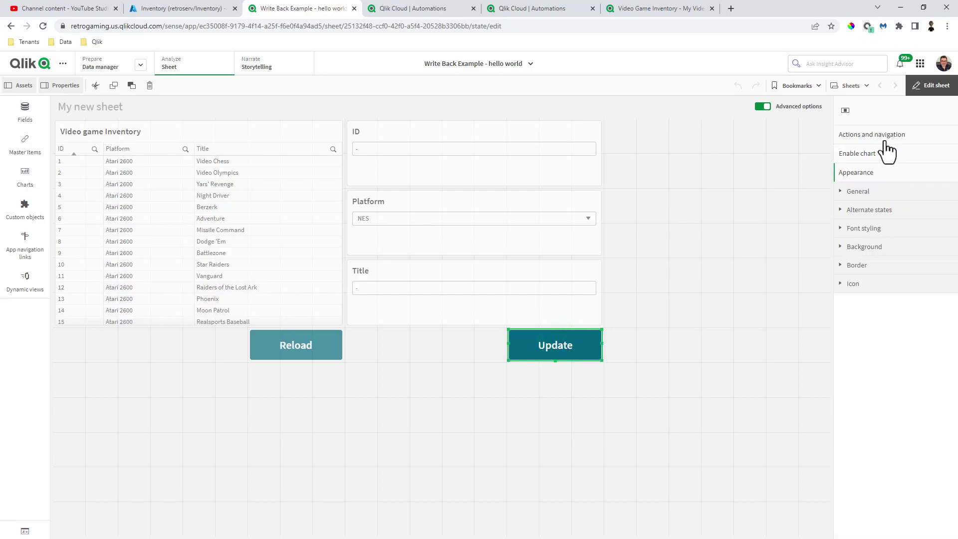
left_click(884, 141)
left_click(901, 158)
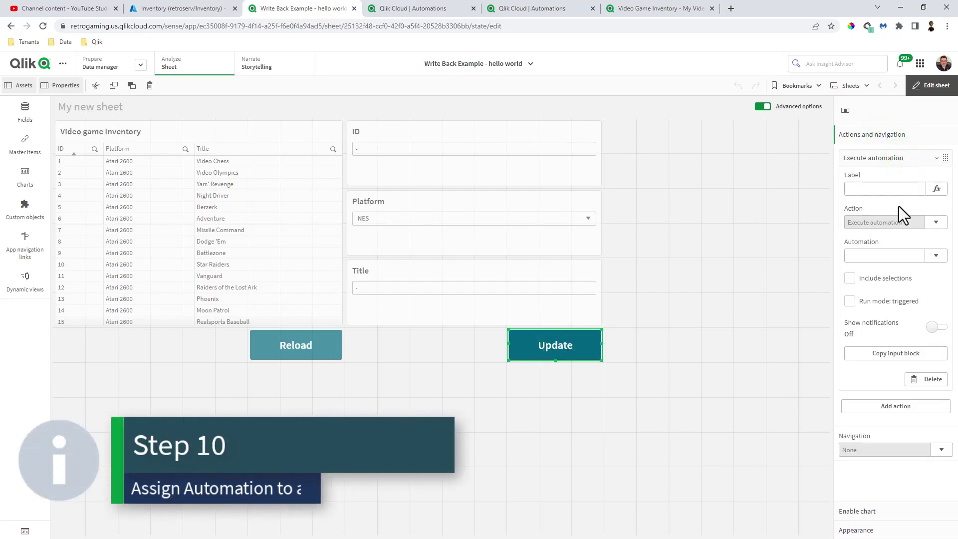
left_click(935, 256)
type("up")
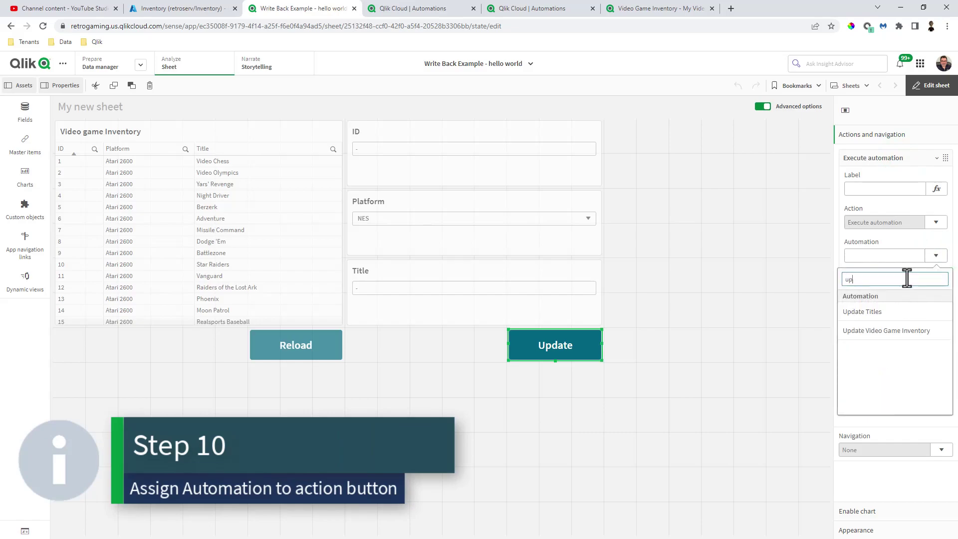
left_click(894, 330)
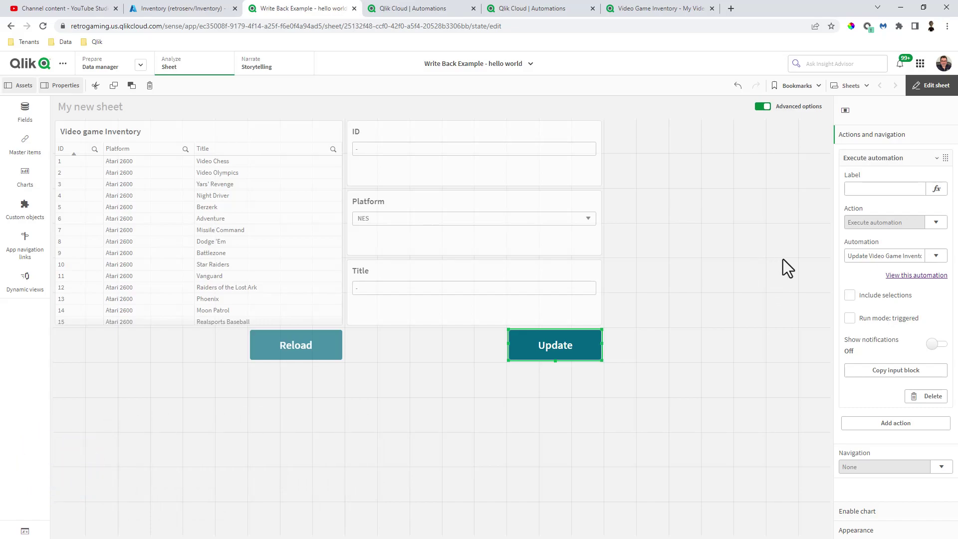
Enable Include selections, triggered run mode, and notifications lasting 10 seconds.
left_click(850, 296)
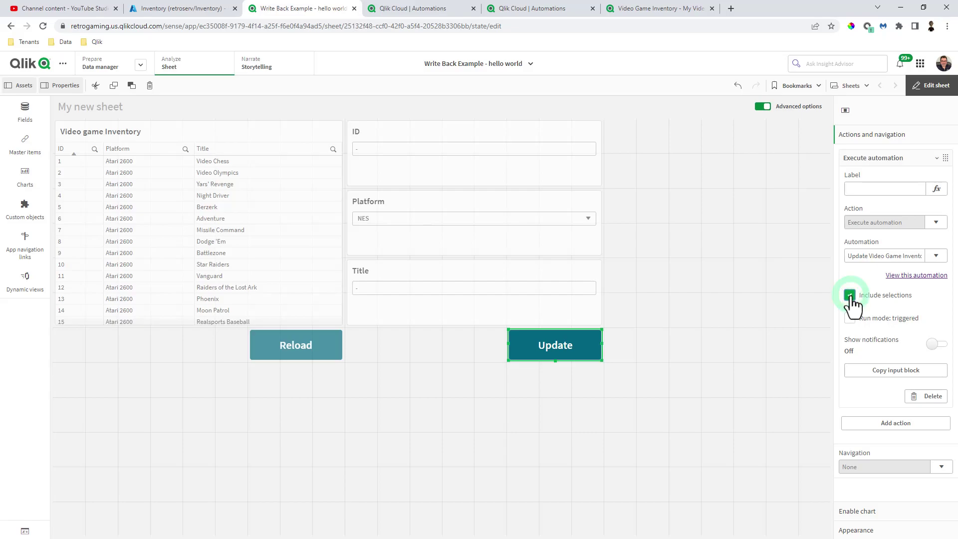
left_click(849, 363)
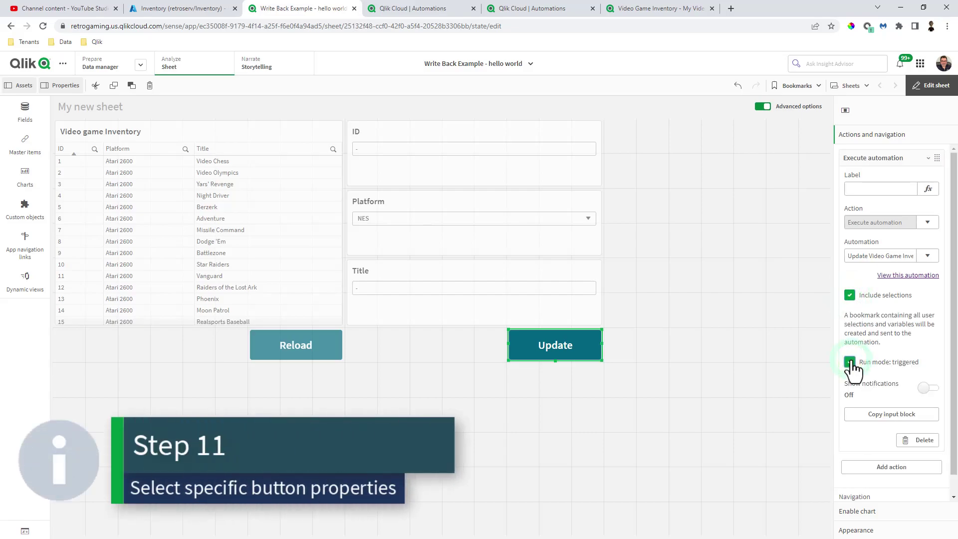
left_click(921, 423)
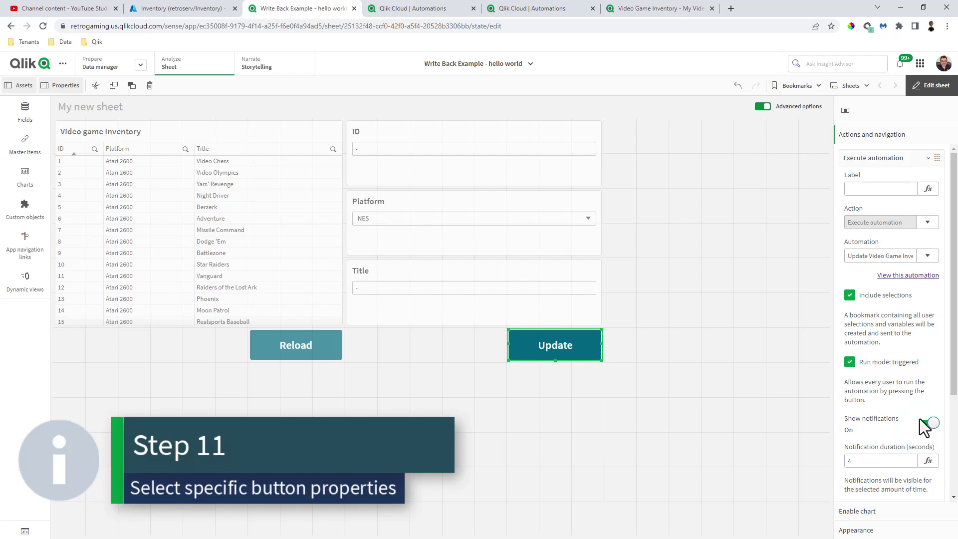
scroll(911, 408, "down", 2)
left_click(866, 363)
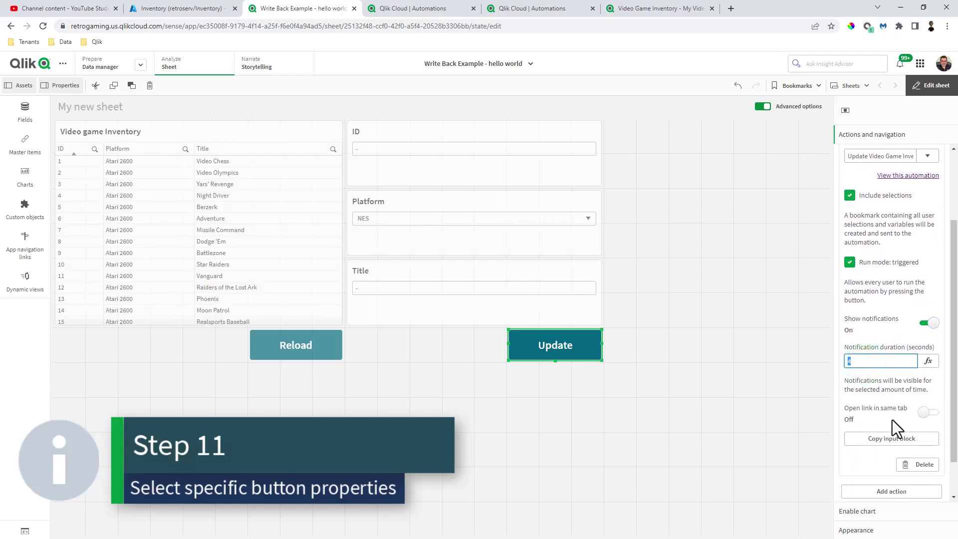
type("10")
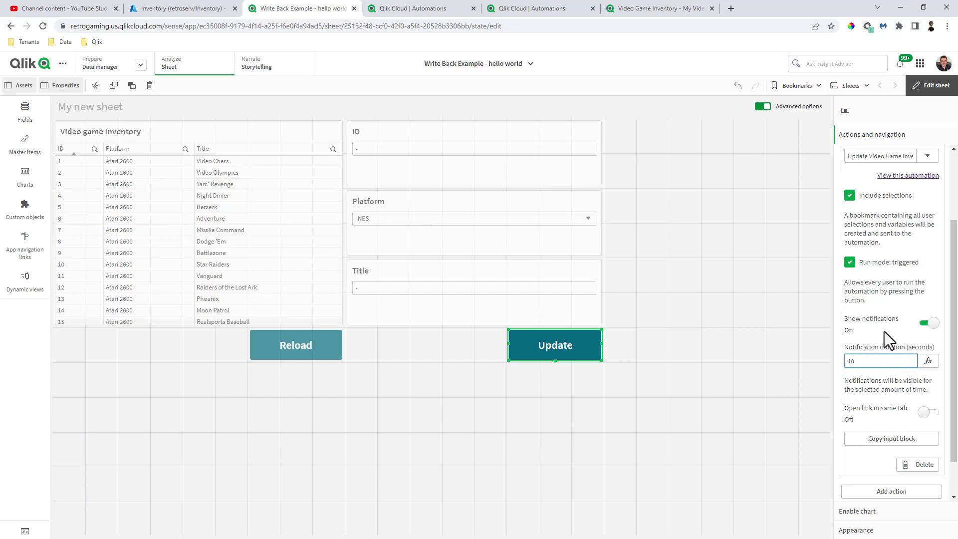
Copy the Update button's input block and switch to the automation editor.
left_click(703, 317)
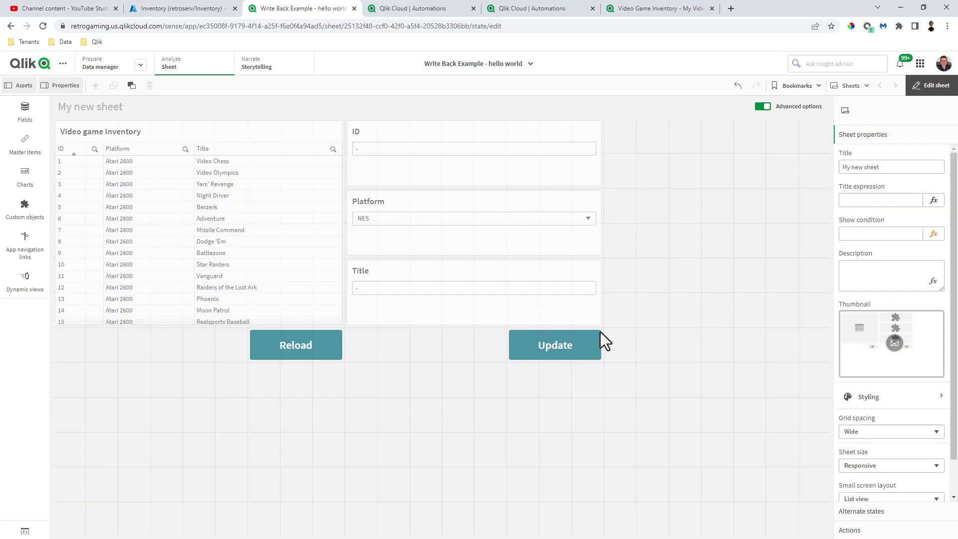
left_click(549, 352)
scroll(914, 288, "down", 1)
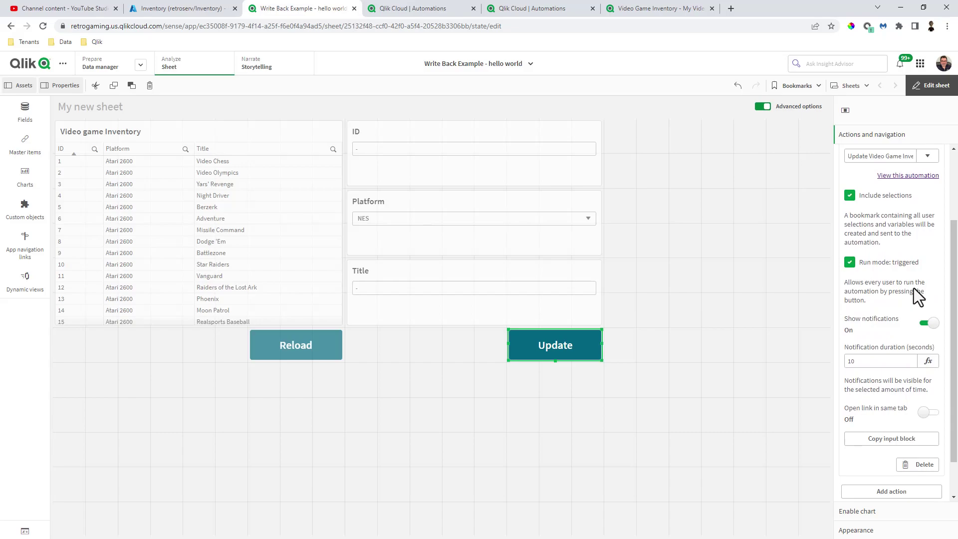
scroll(914, 289, "down", 1)
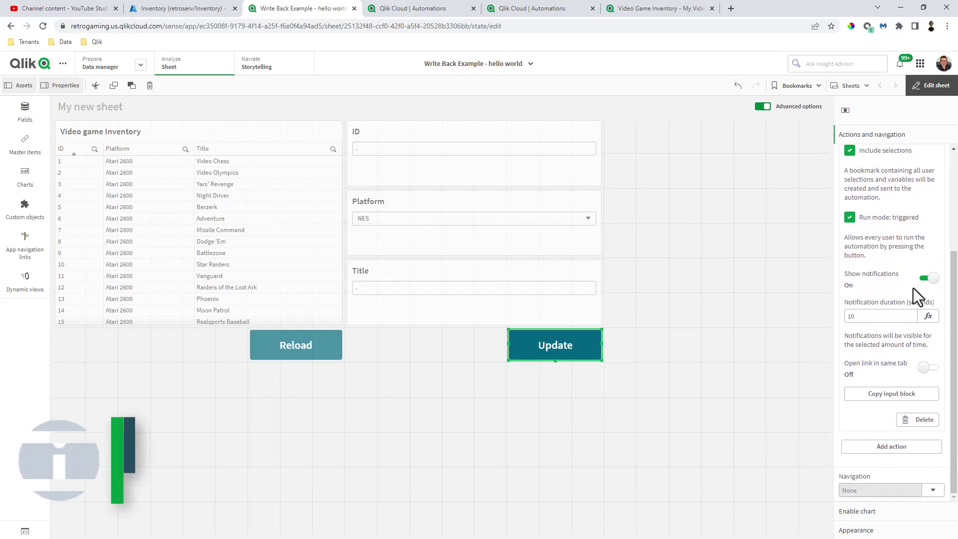
left_click(870, 394)
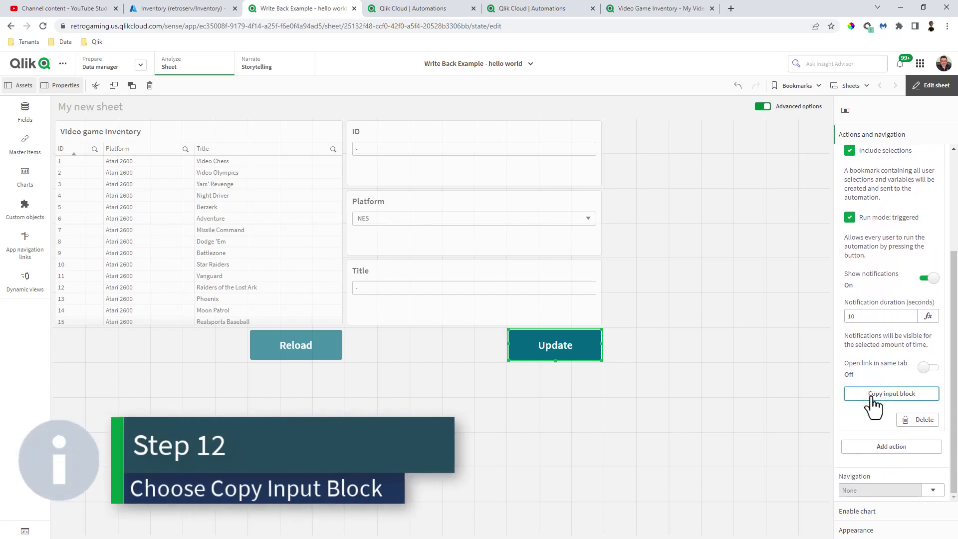
left_click(421, 16)
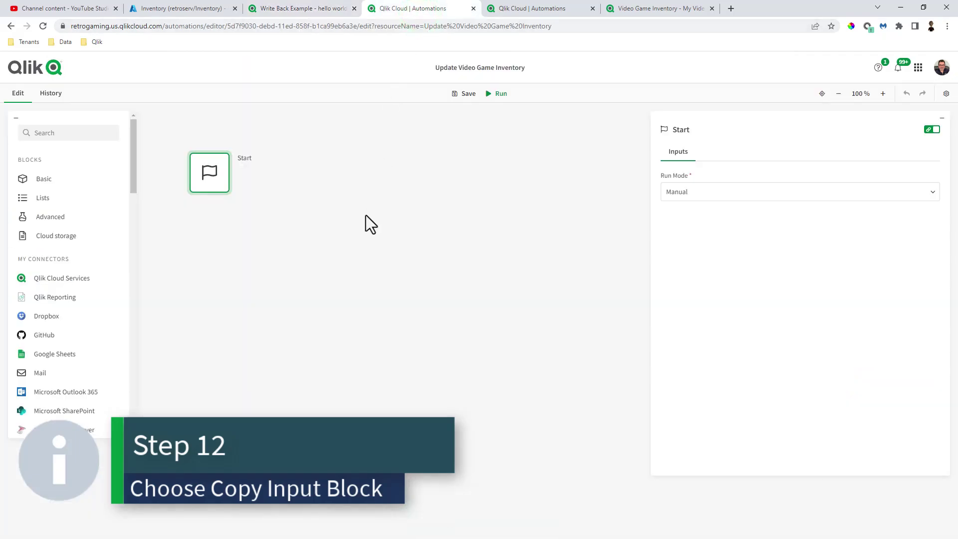
Paste the copied Inputs and Apply Bookmark blocks and snap them under Start.
right_click(351, 221)
left_click(386, 283)
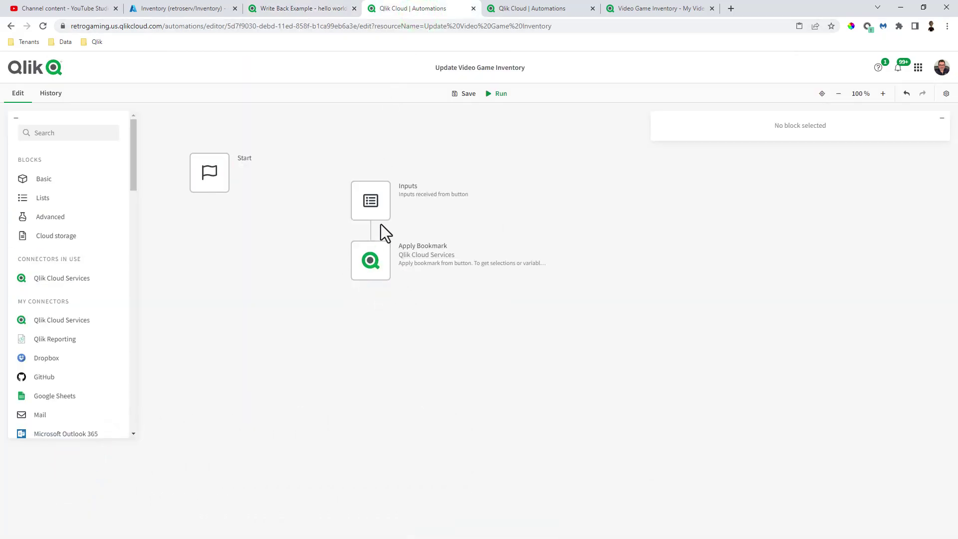
left_click(379, 213)
scroll(789, 225, "down", 3)
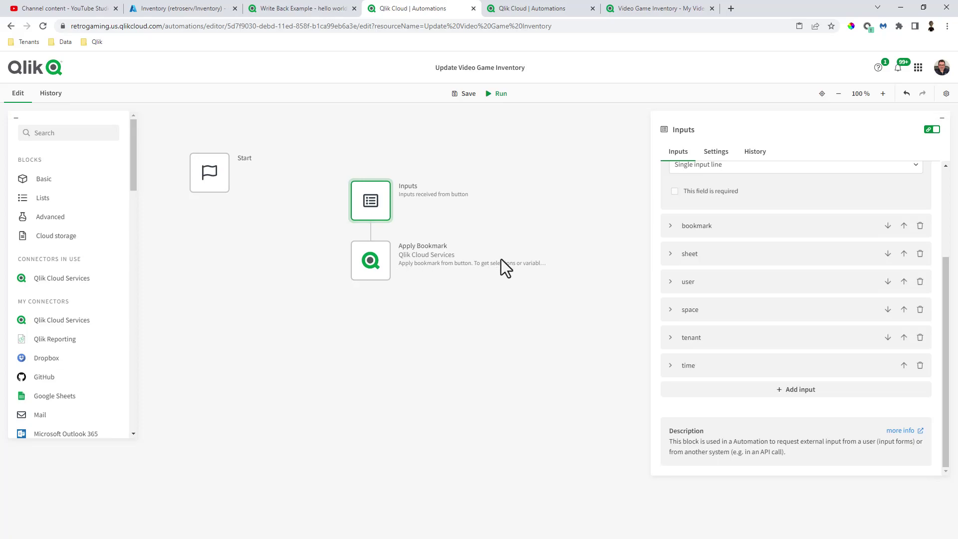
left_click_drag(385, 212, 233, 231)
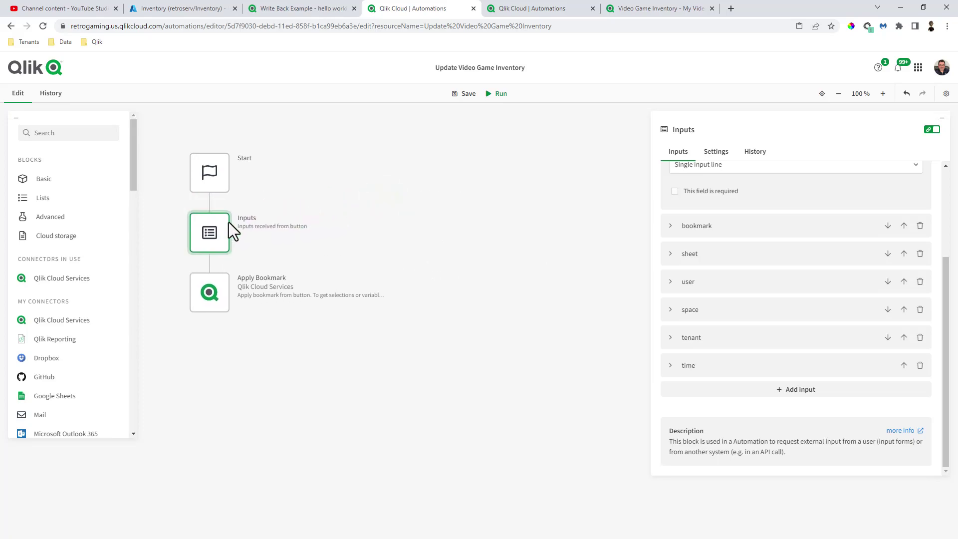
left_click_drag(212, 187, 326, 194)
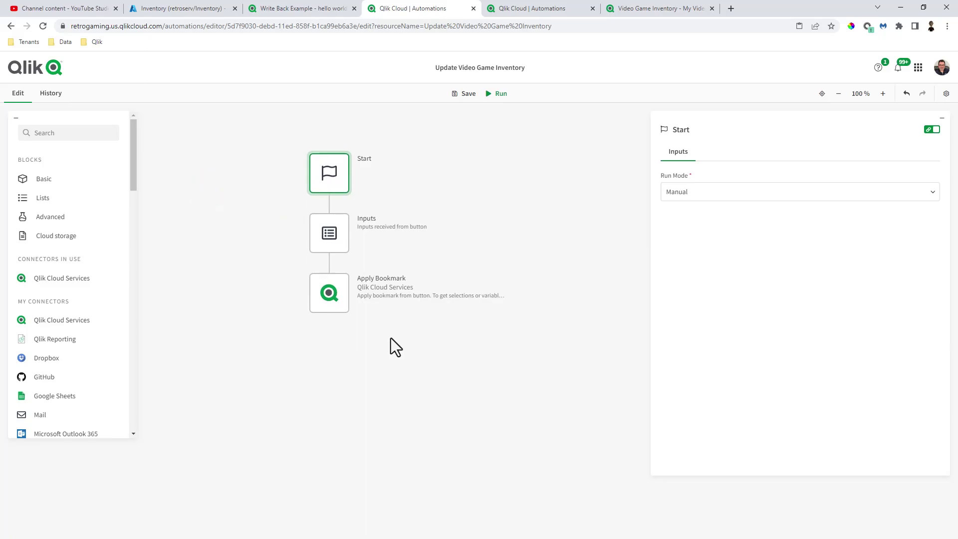
Set Apply Bookmark's Bookmark Id to the Inputs > bookmark field.
left_click(333, 302)
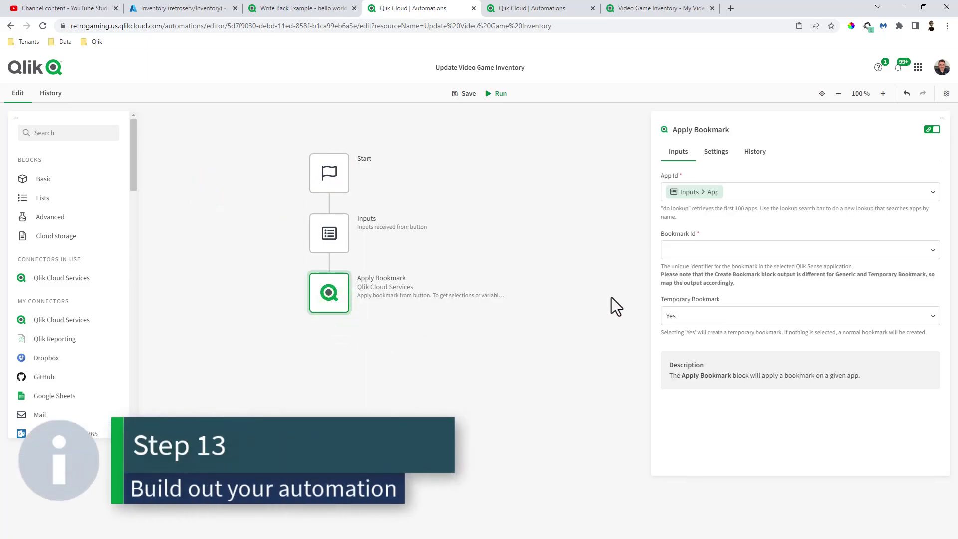
left_click(933, 251)
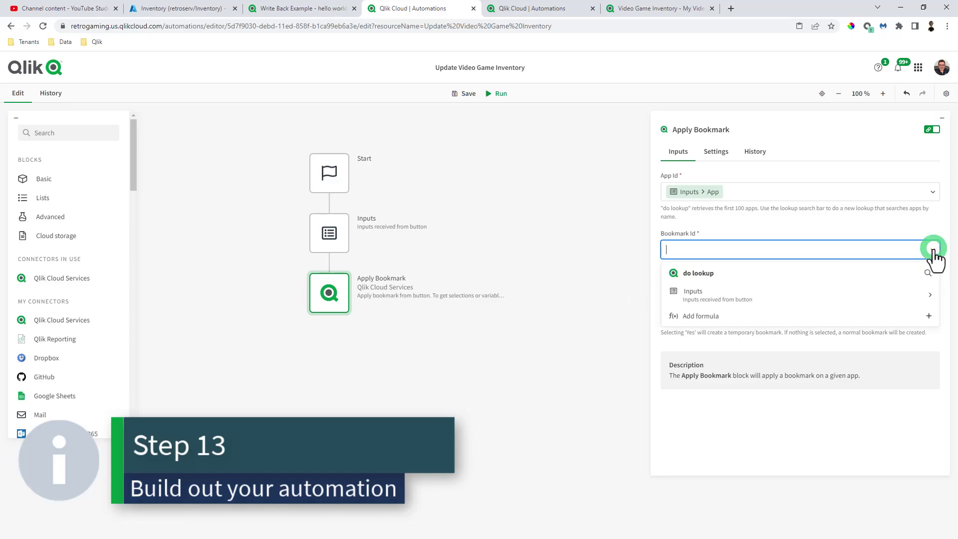
left_click(907, 297)
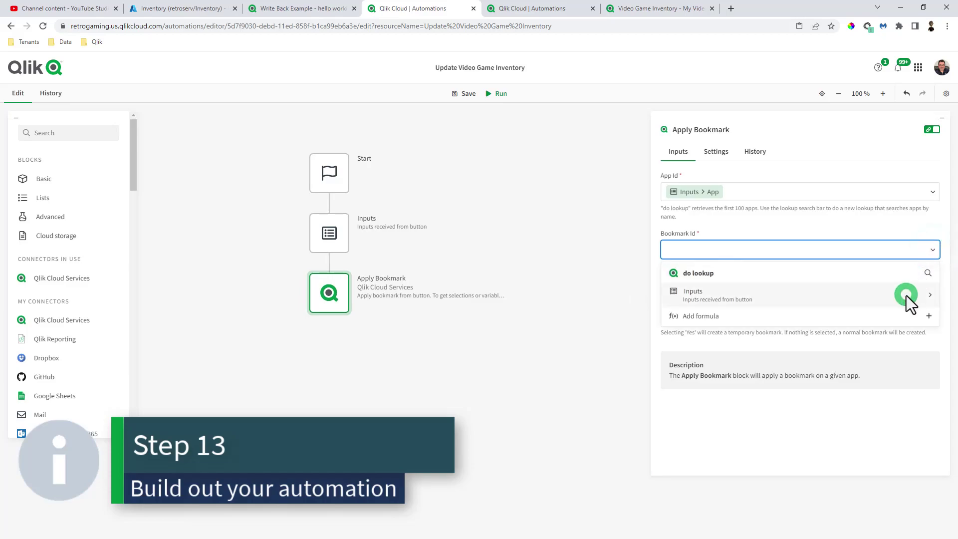
left_click(691, 352)
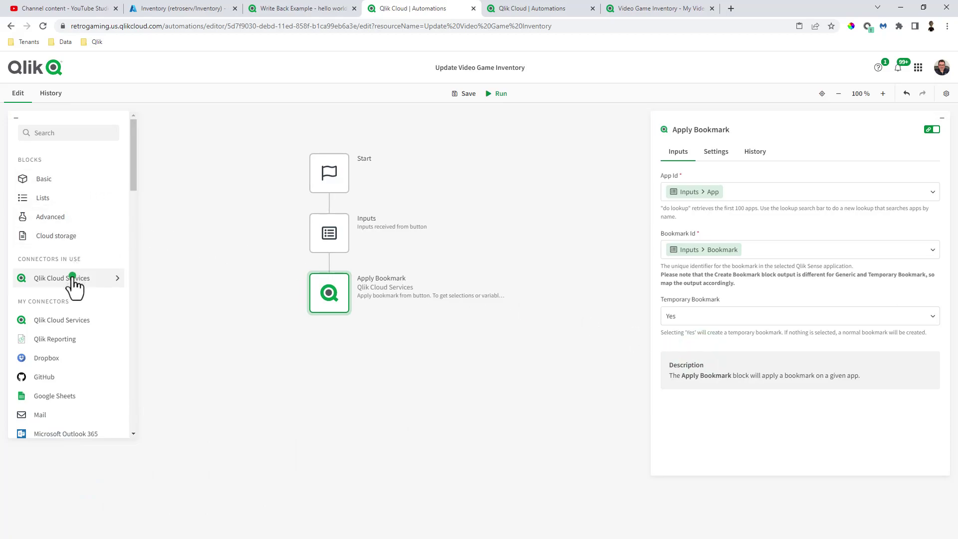
Add a Get Expression Value block from Qlik Cloud Services below Apply Bookmark.
left_click(72, 278)
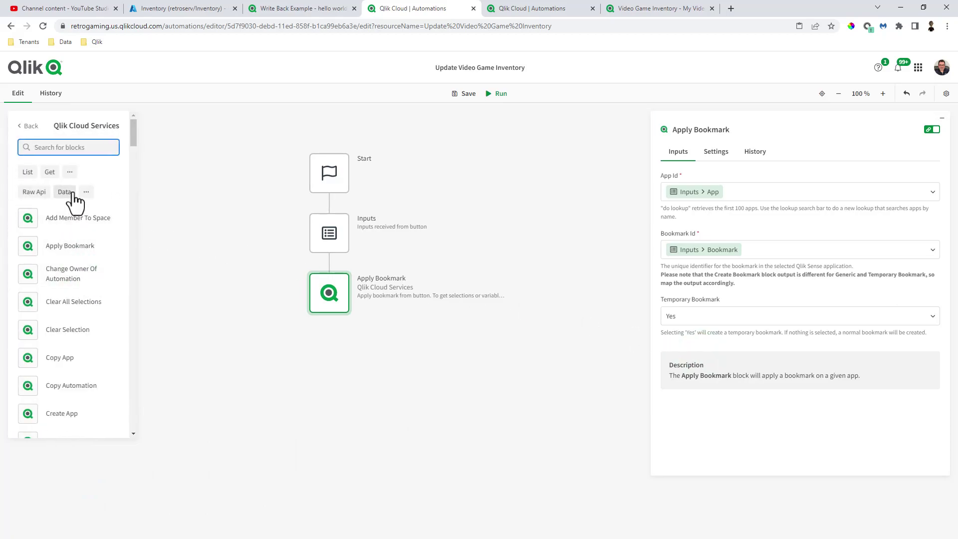
type("get")
scroll(79, 284, "down", 3)
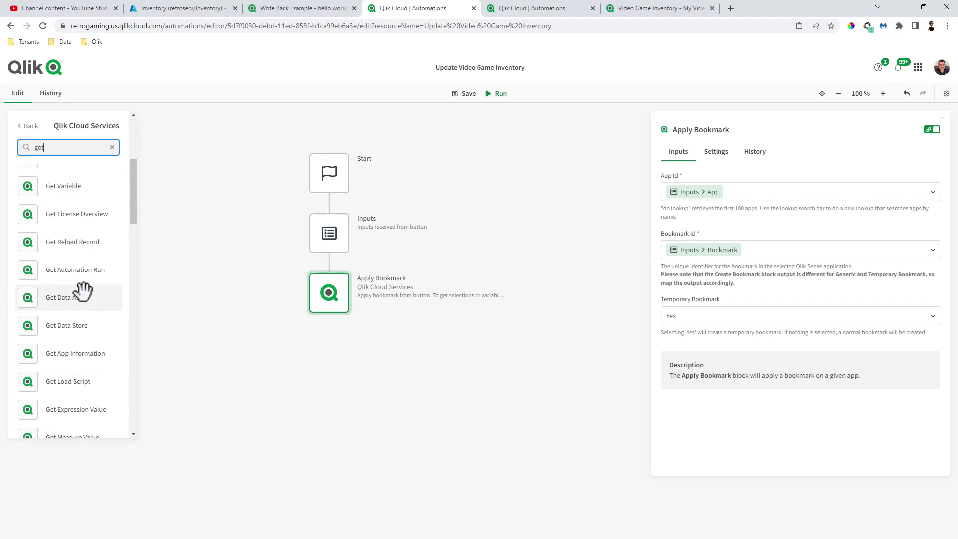
scroll(82, 290, "down", 1)
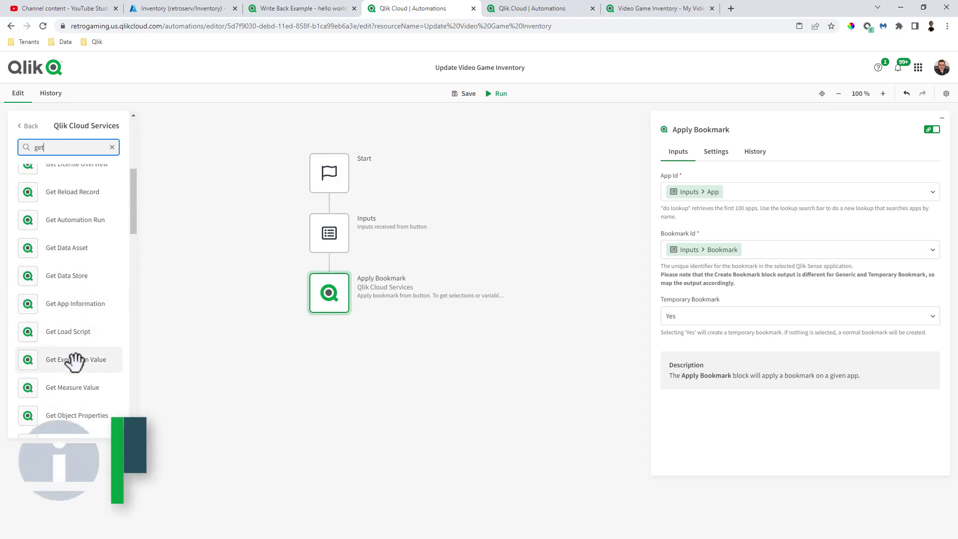
left_click_drag(75, 360, 397, 347)
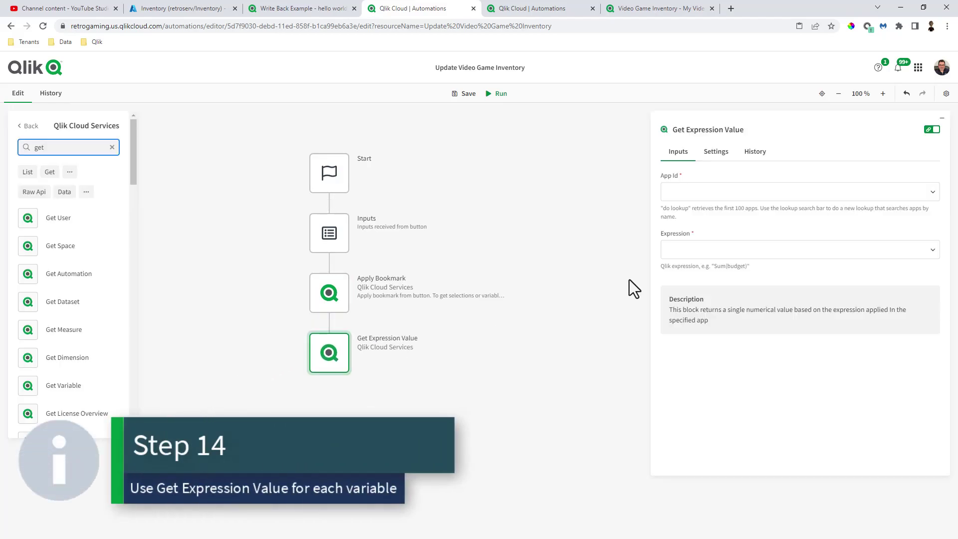
Set the block's App Id to Inputs > app and its expression to =vID.
left_click(932, 193)
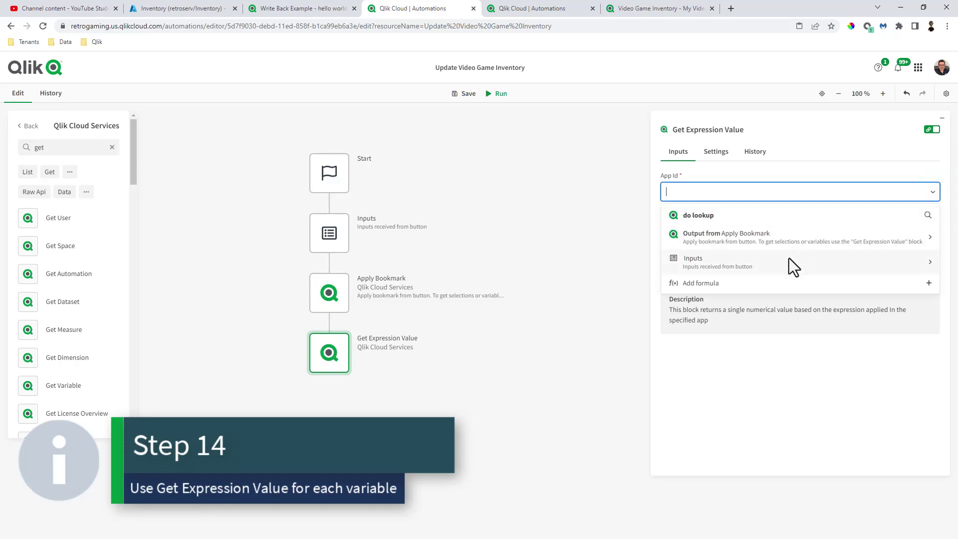
left_click(787, 270)
left_click(685, 288)
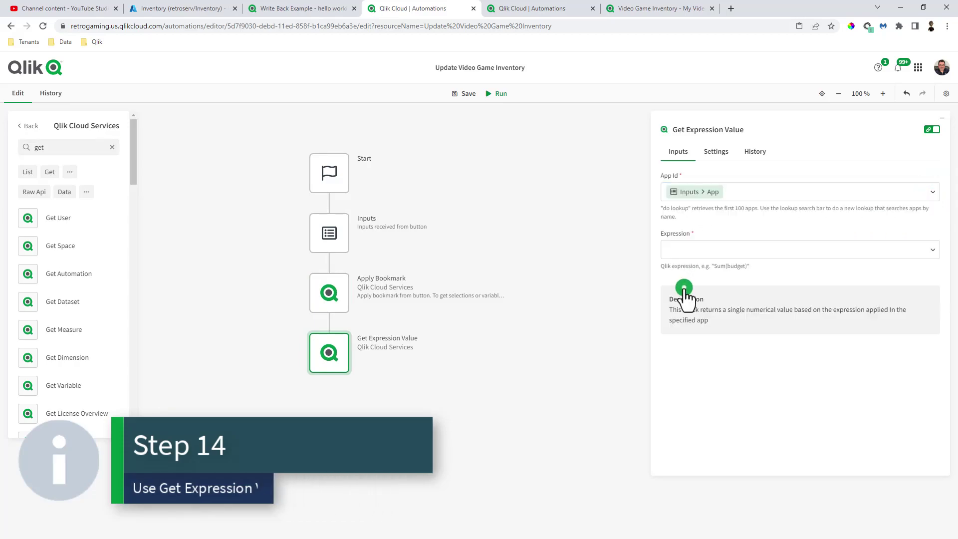
left_click(699, 251)
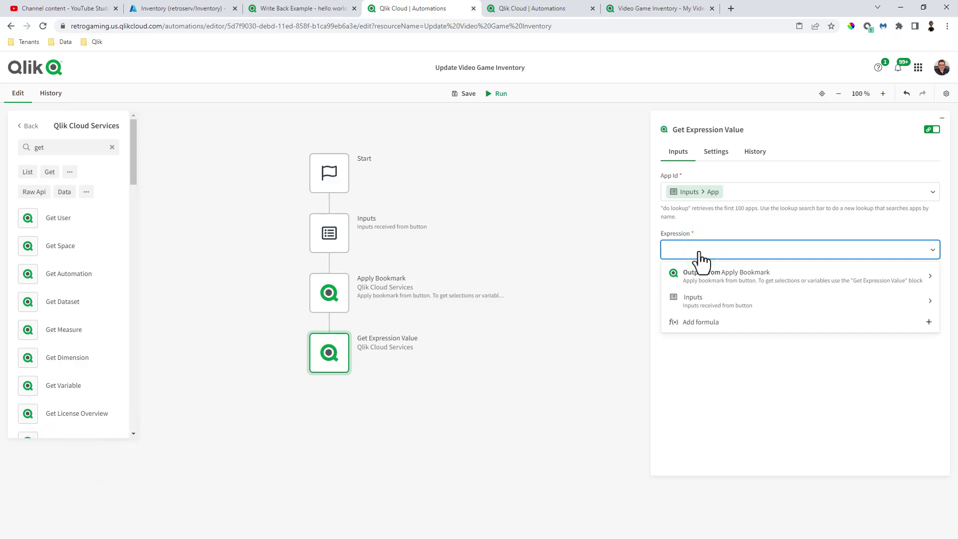
type("=vID")
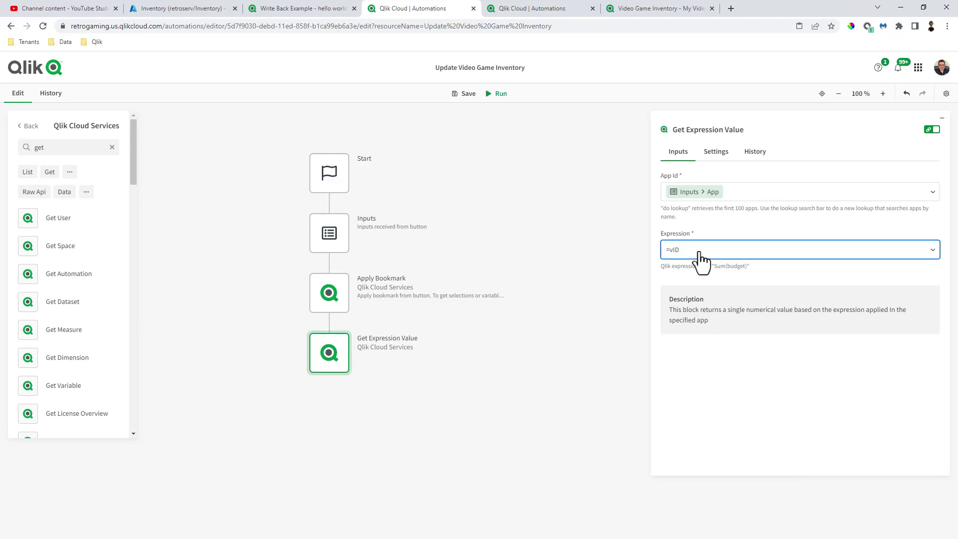
left_click(609, 278)
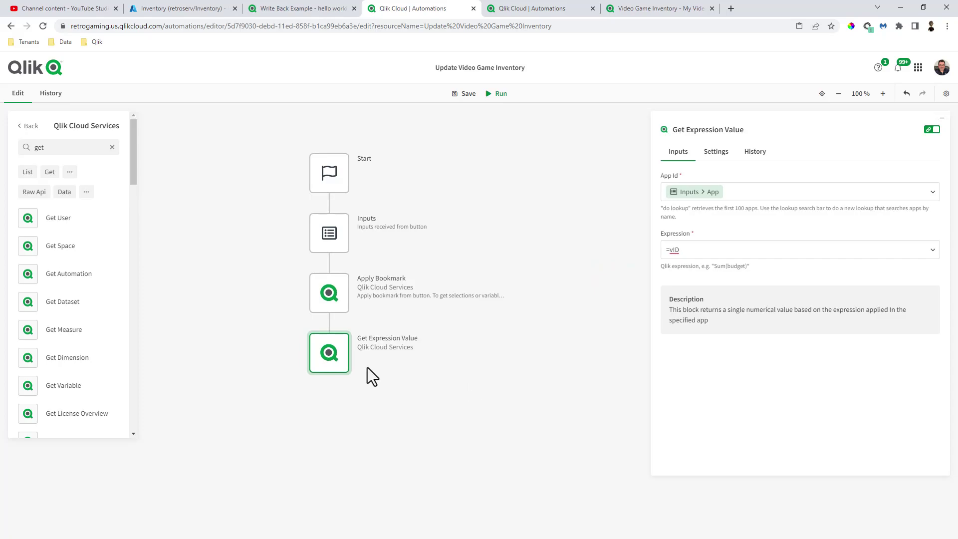
right_click(344, 366)
Copy the Get Expression Value block twice and chain the copies below the original.
left_click(385, 451)
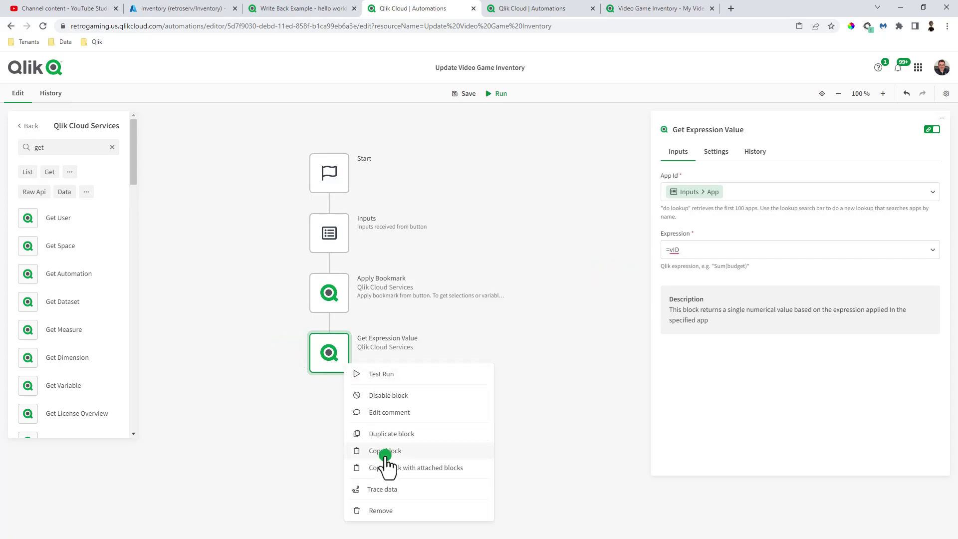
right_click(419, 394)
left_click(458, 454)
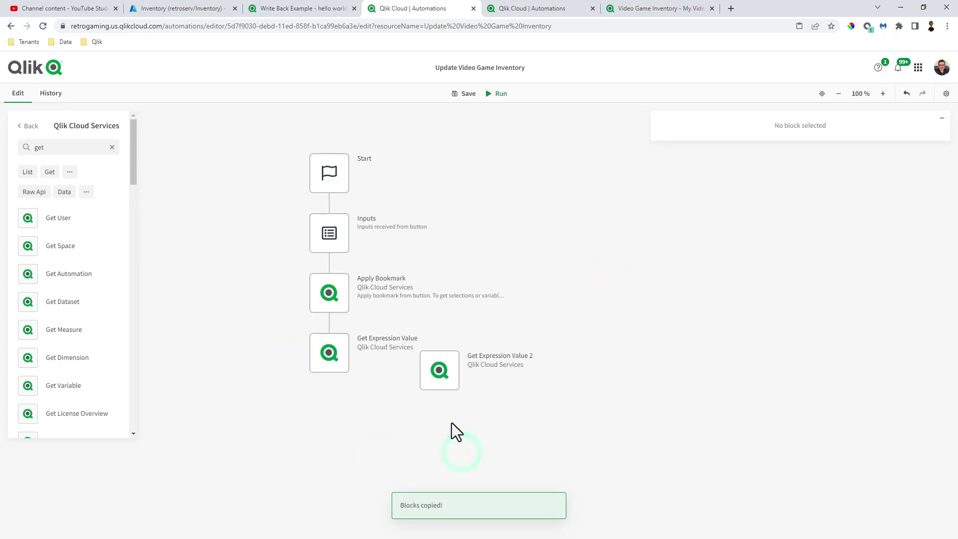
left_click_drag(453, 383, 364, 419)
right_click(498, 413)
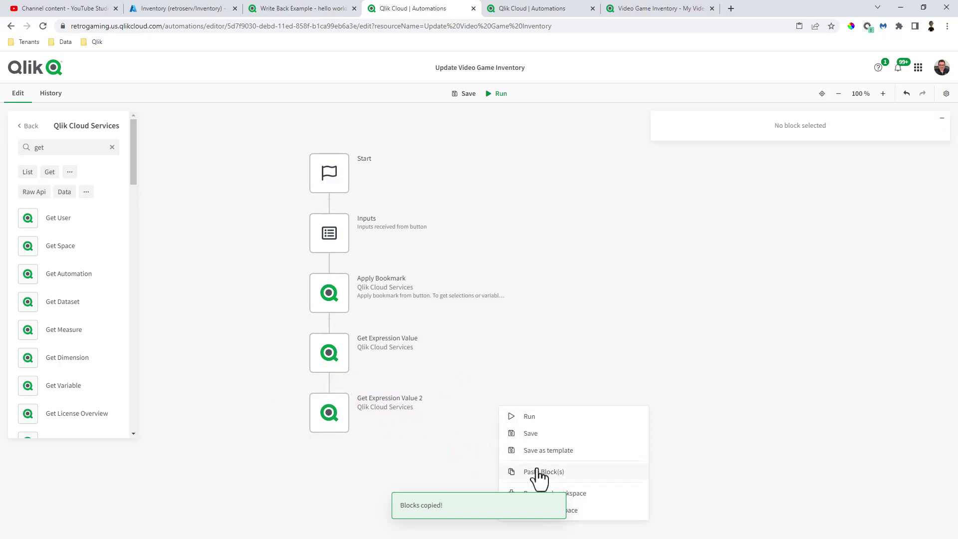
left_click(537, 466)
left_click(516, 406)
left_click_drag(517, 406, 337, 473)
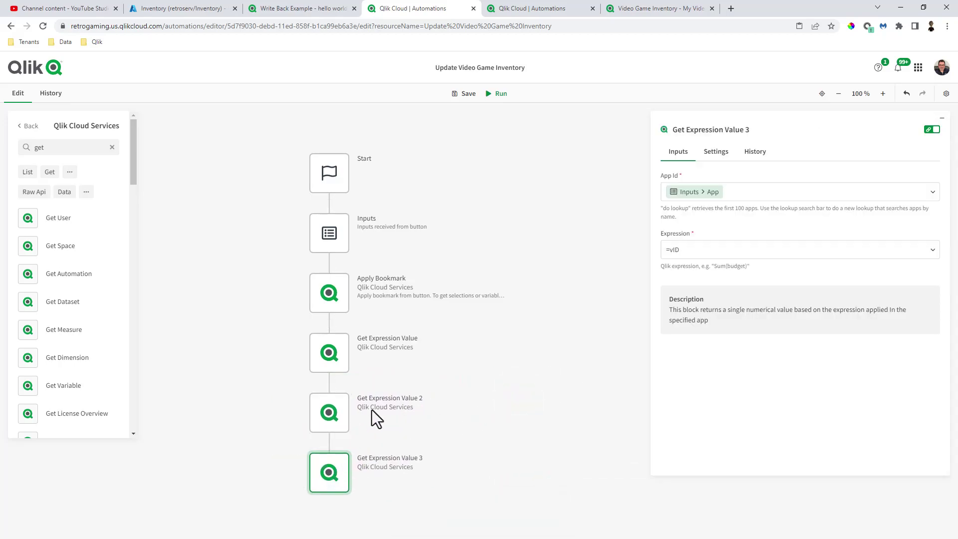
Change Get Expression Value 2's expression to =vPlatform.
left_click(343, 416)
left_click(695, 250)
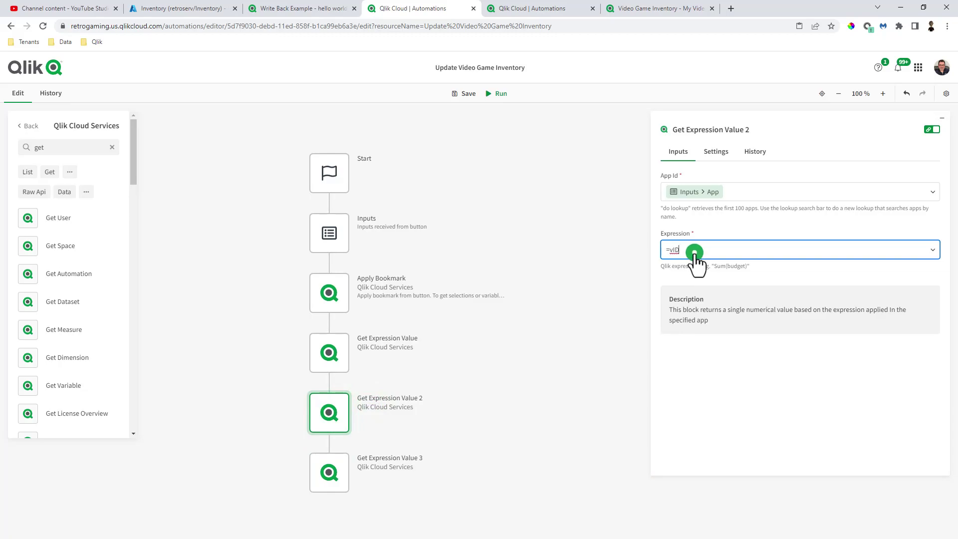
type("=vID")
key("BackSpace")
key("Return")
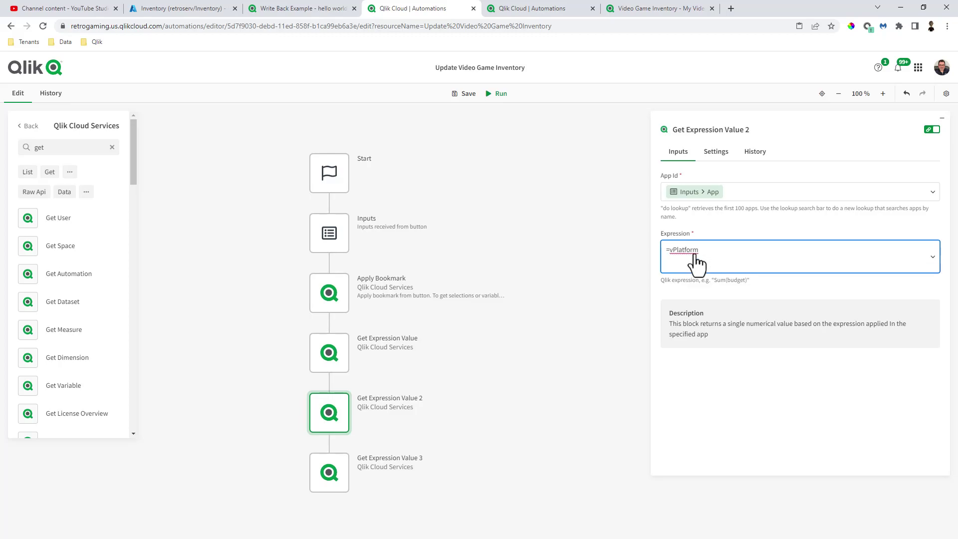
key("BackSpace")
left_click(532, 356)
Change Get Expression Value 3's expression to =vTitle and save the automation.
left_click(330, 479)
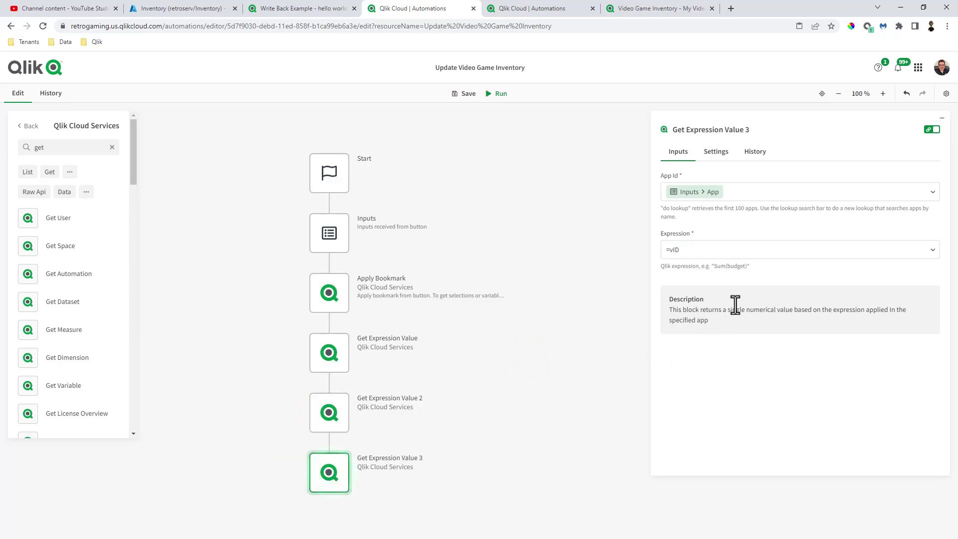
left_click(752, 252)
key("BackSpace")
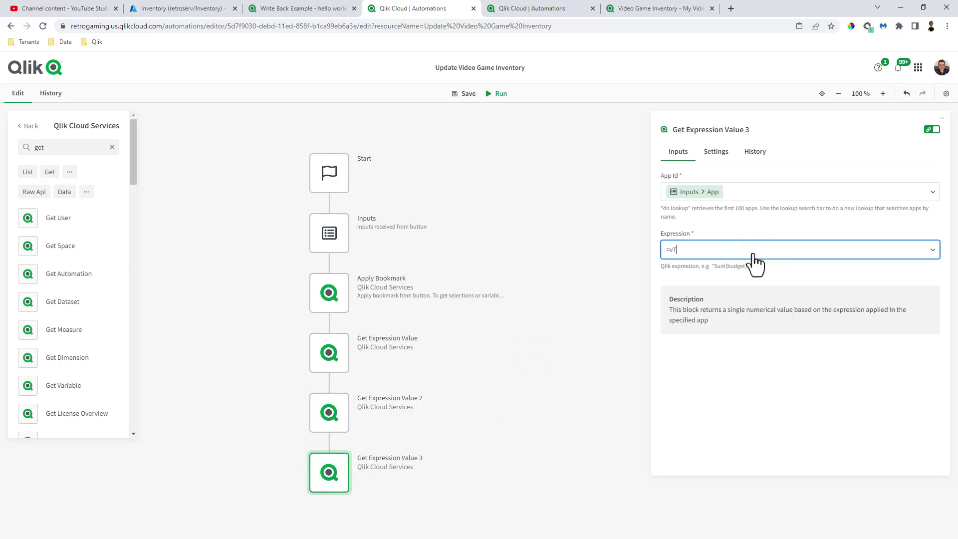
left_click(516, 438)
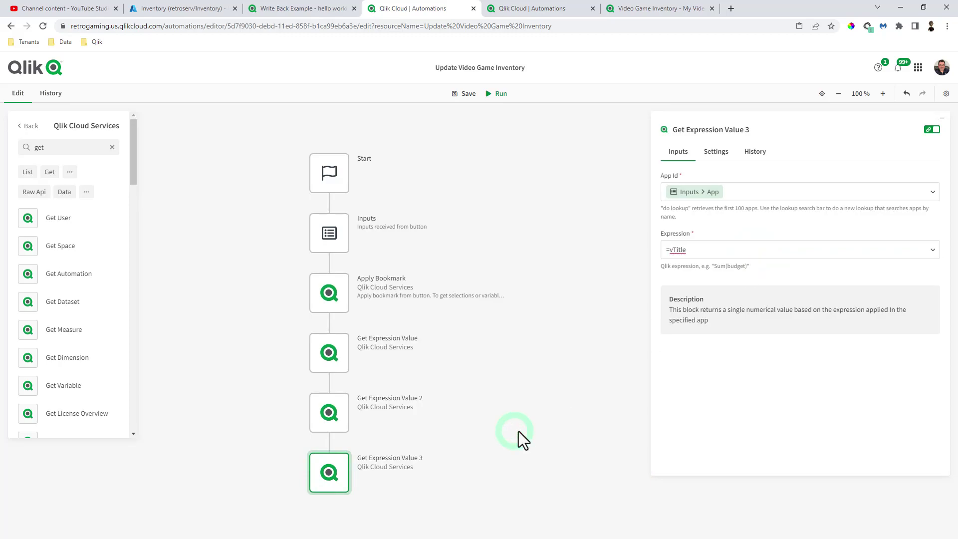
left_click(465, 100)
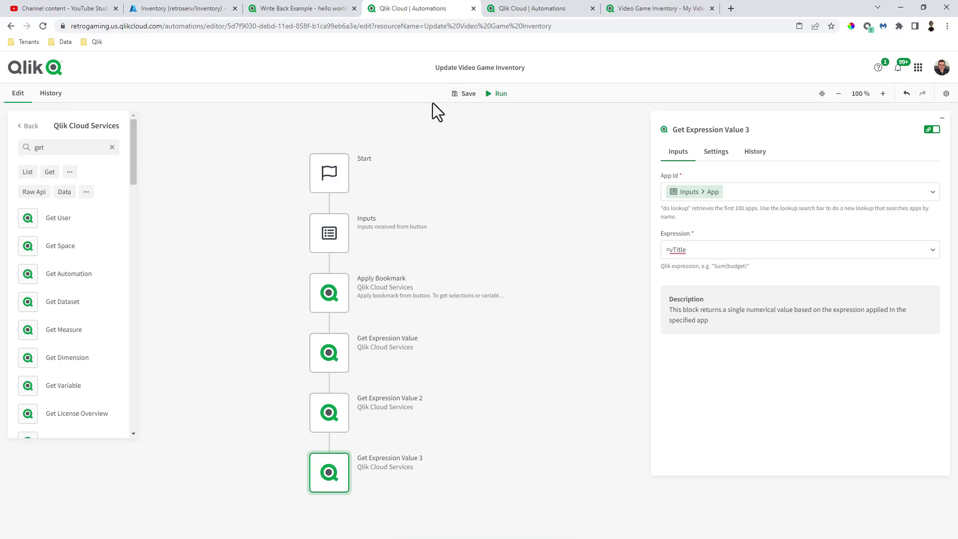
On the Write Back Example sheet, exit editing, select game 1 (Atari 2600, Video Chess) and trigger Update.
left_click(318, 11)
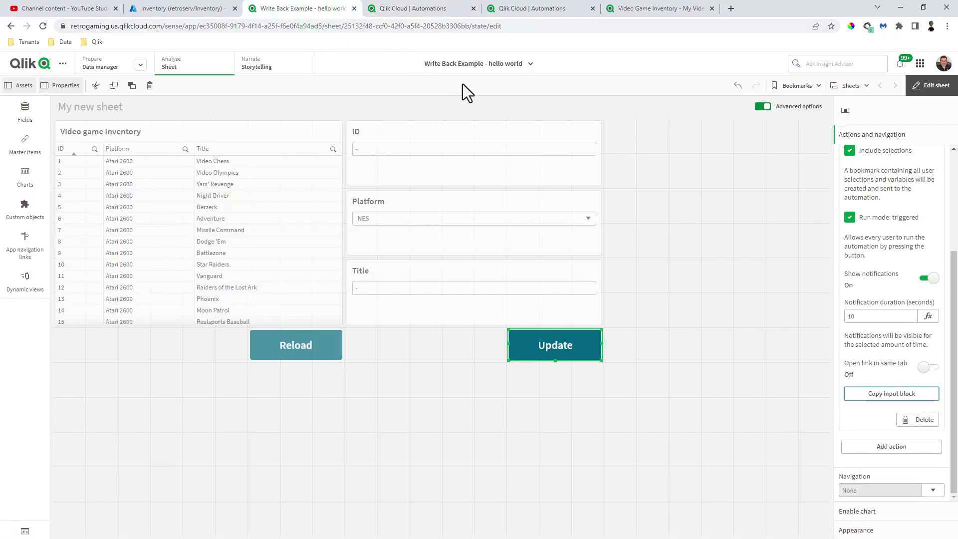
left_click(944, 89)
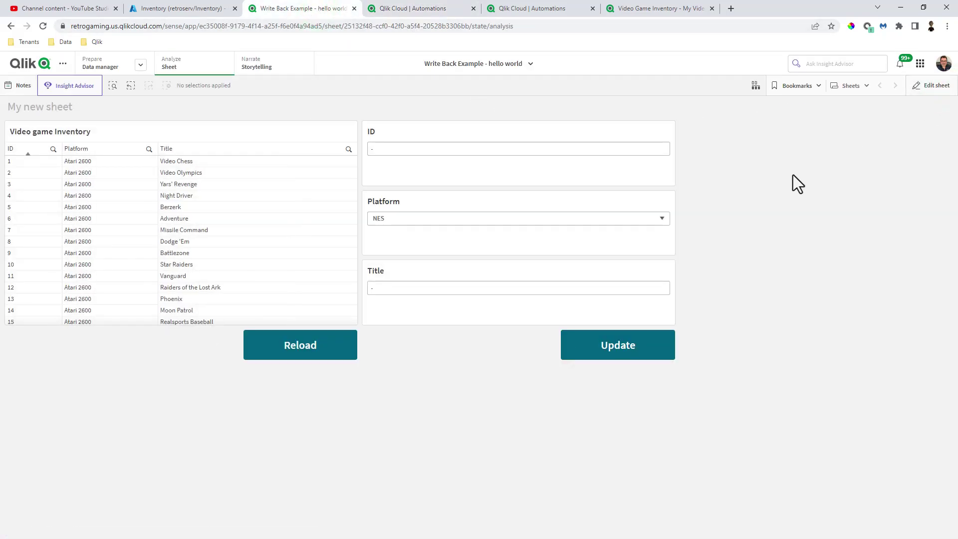
left_click(22, 164)
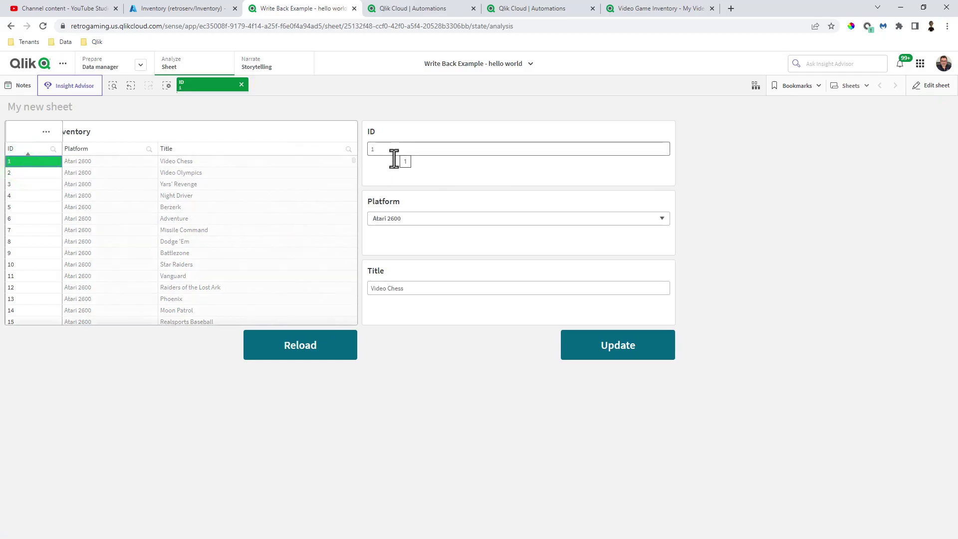
left_click(622, 352)
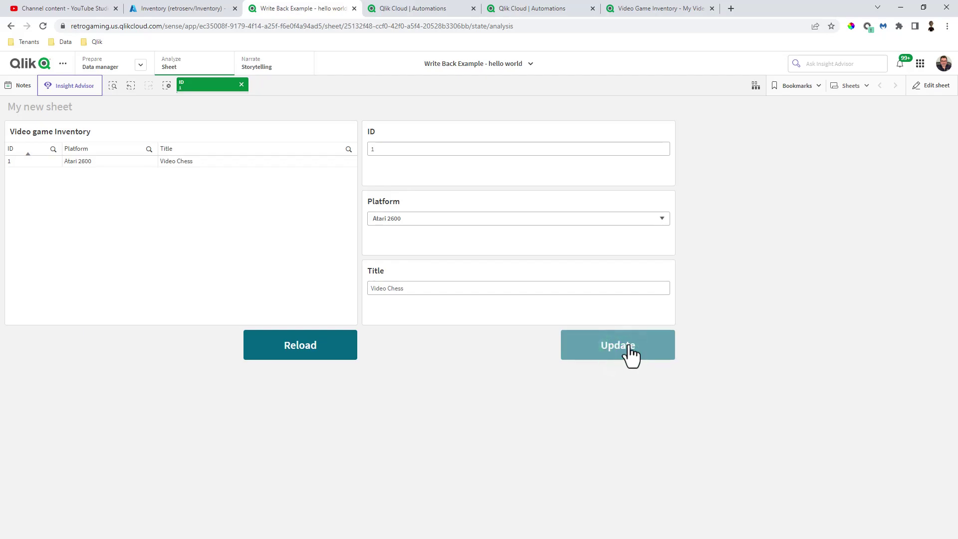
left_click(418, 10)
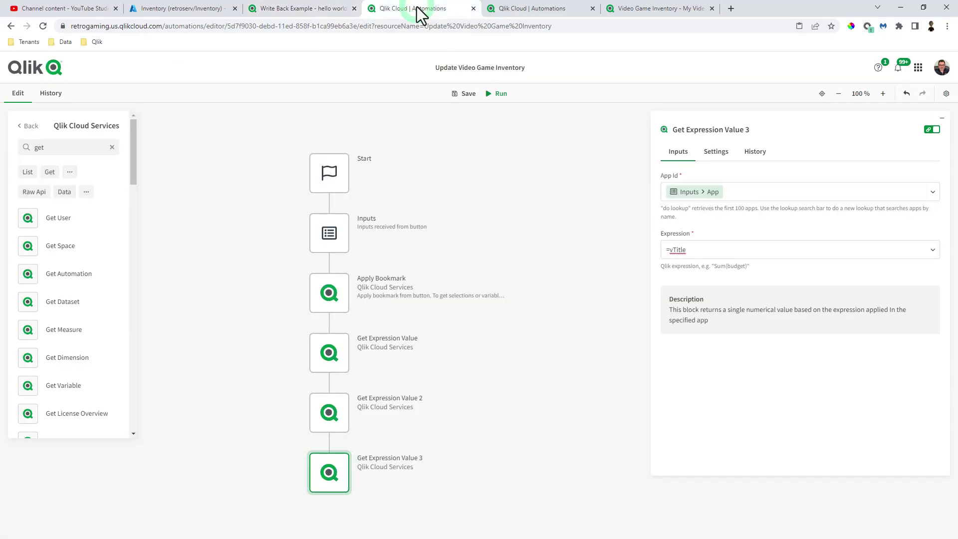
left_click(51, 100)
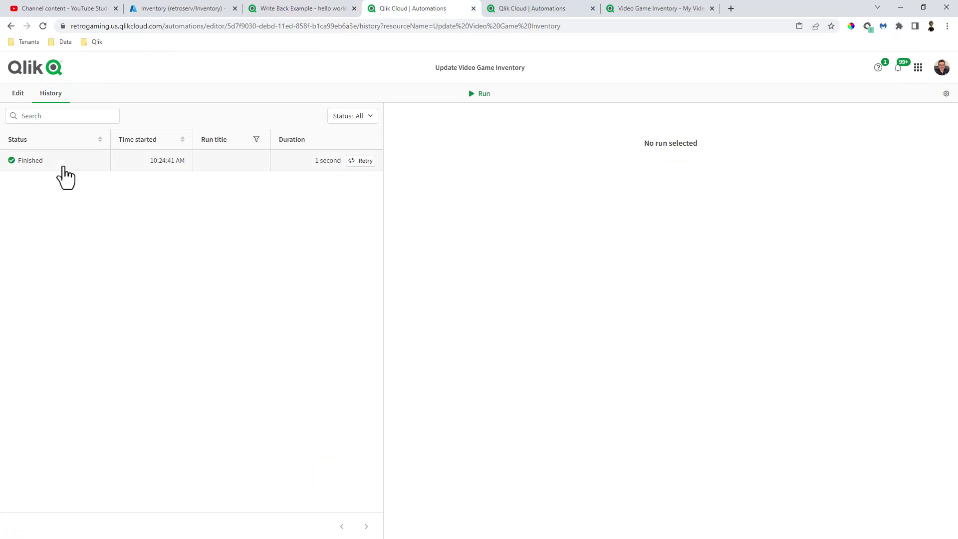
left_click(64, 167)
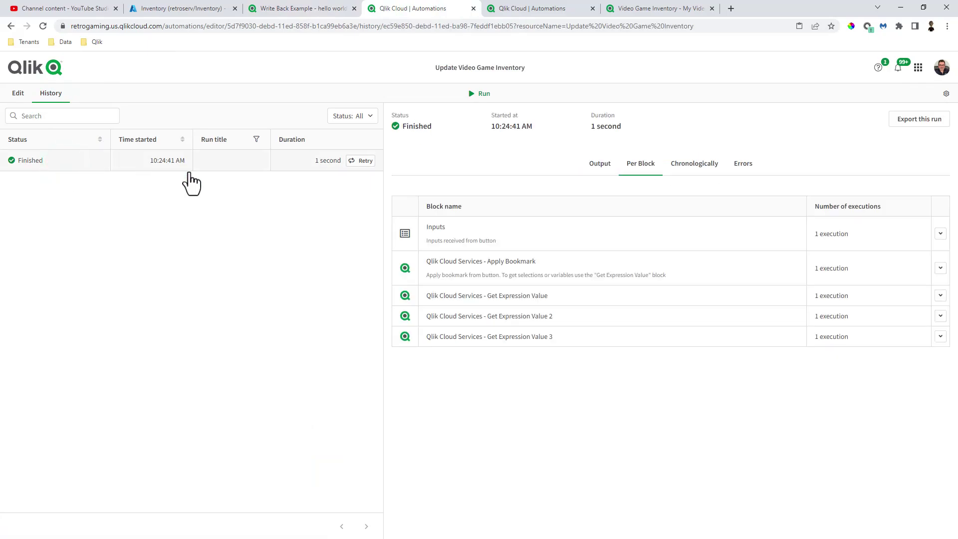
left_click(694, 163)
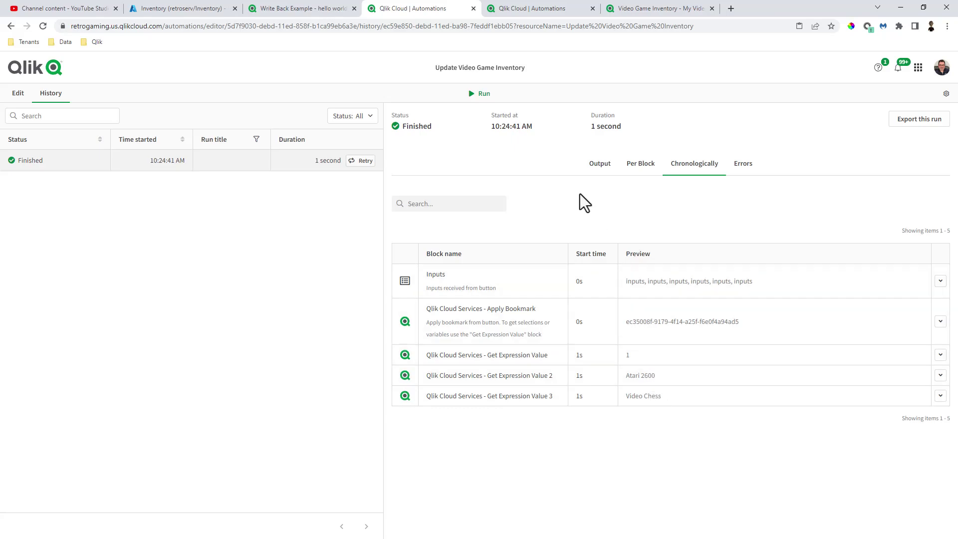
left_click(18, 93)
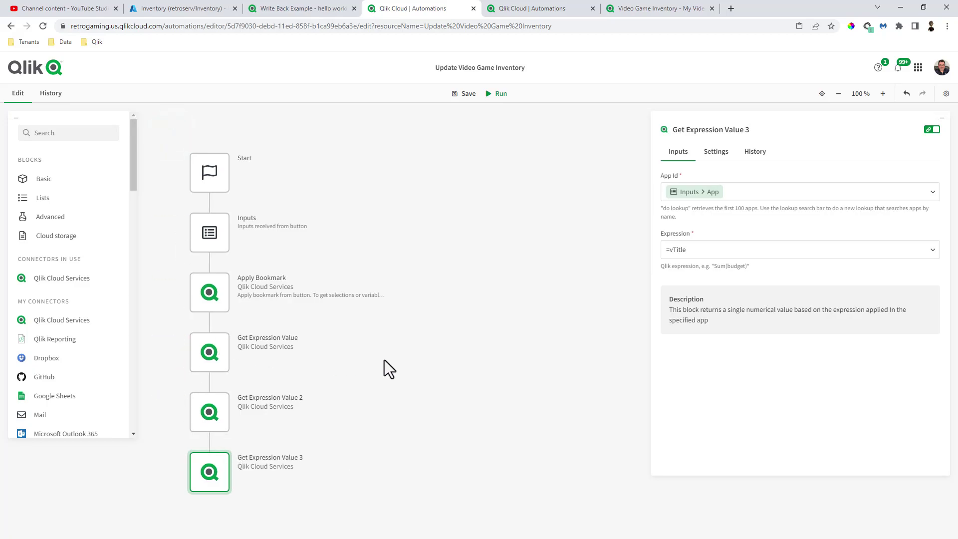
Add two Microsoft SQL Server Update Record By One Field blocks below Get Expression Value 3.
left_click_drag(387, 368, 504, 329)
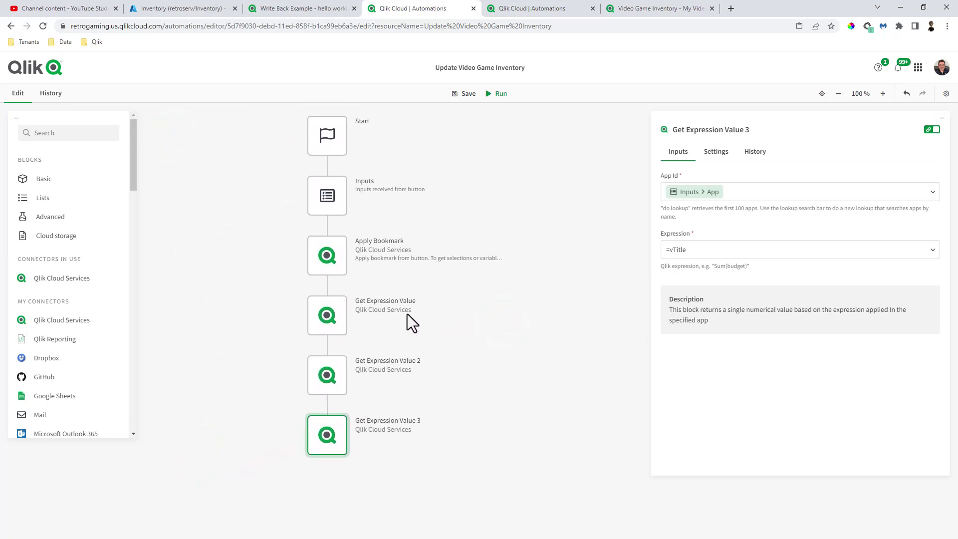
left_click(67, 137)
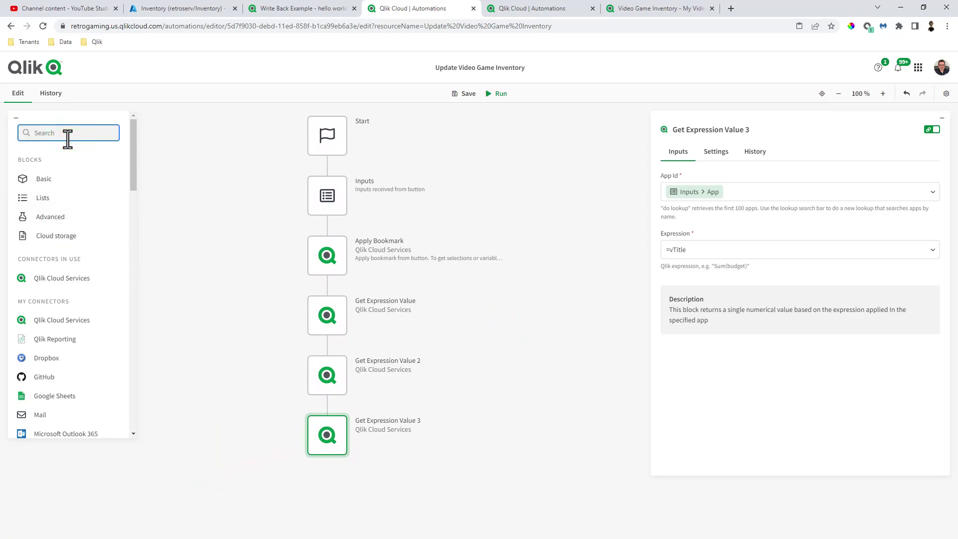
type("ms sq")
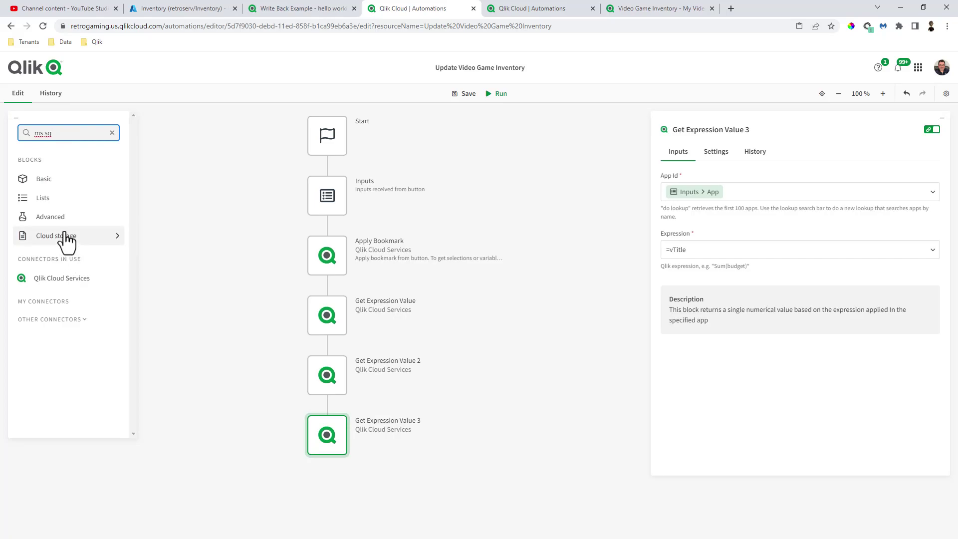
key("BackSpace")
key("BackSpace")
type("sql")
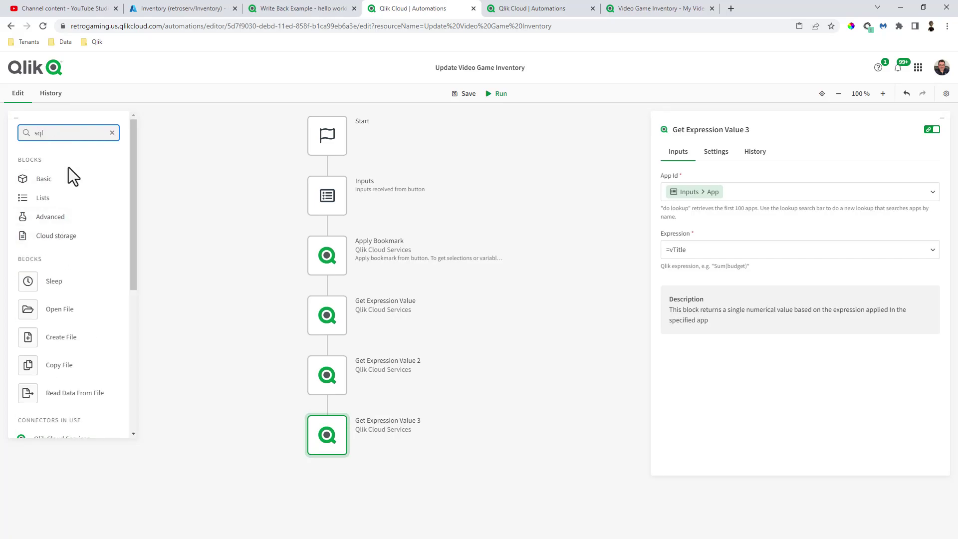
scroll(95, 214, "down", 6)
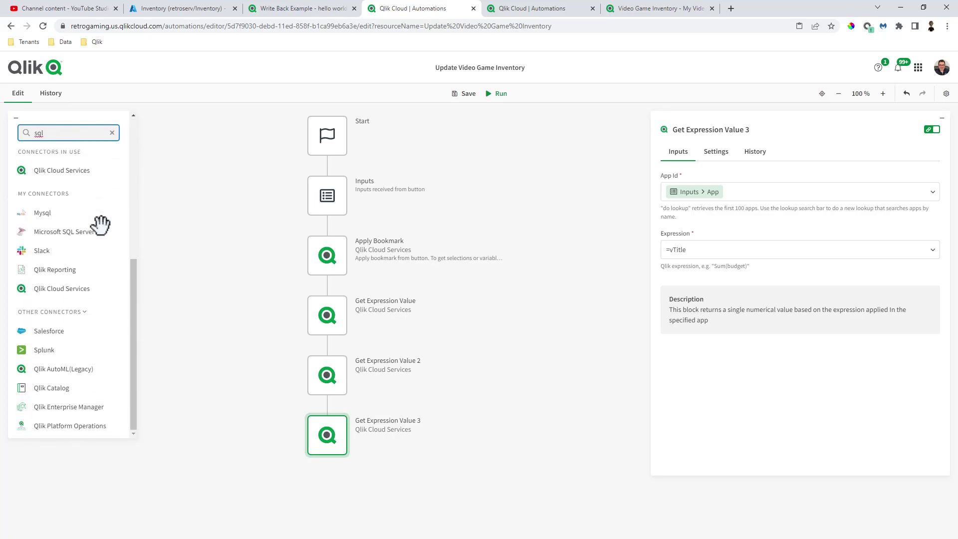
left_click(81, 232)
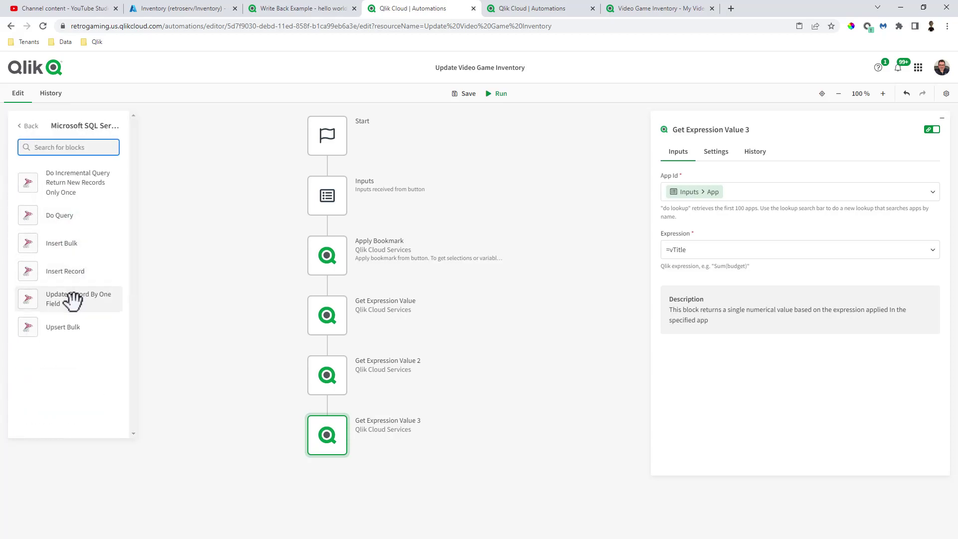
left_click_drag(72, 300, 394, 509)
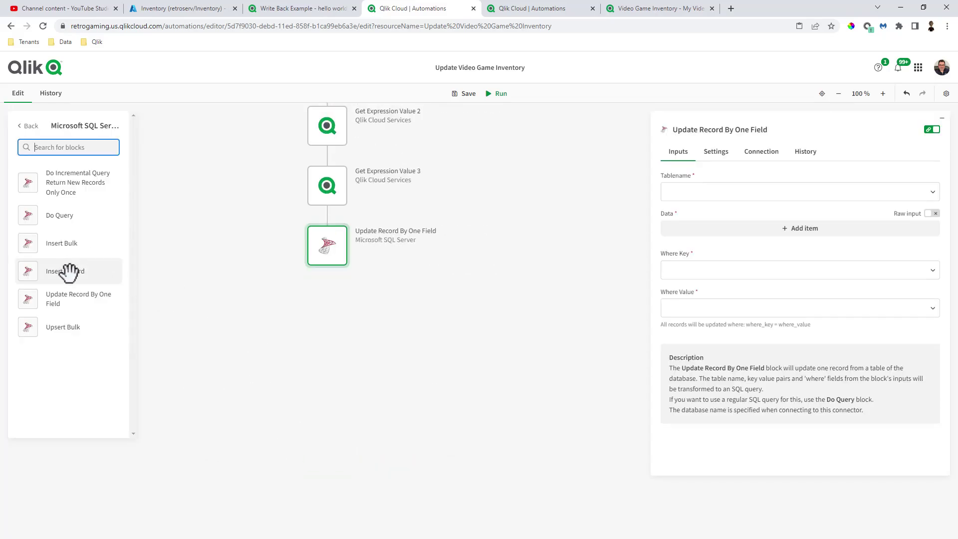
left_click_drag(68, 299, 365, 300)
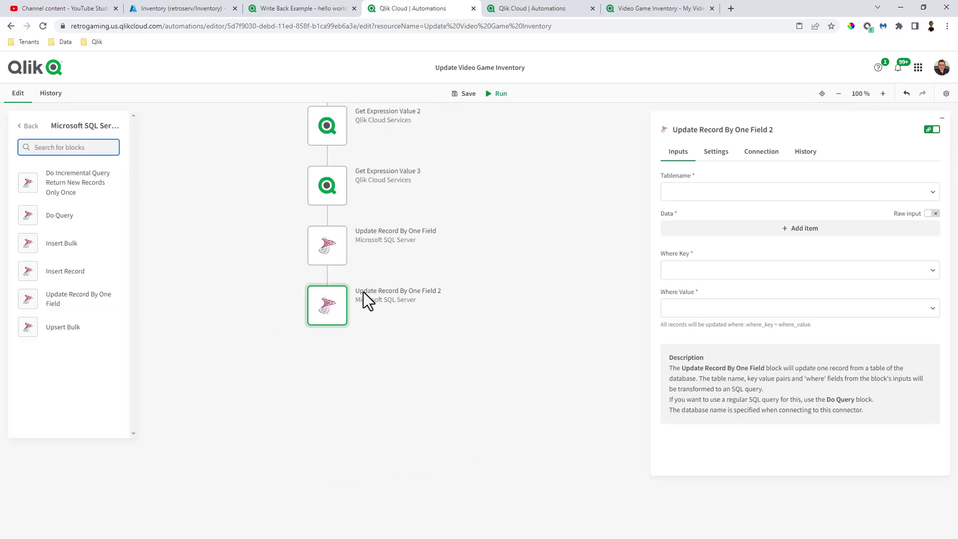
left_click(68, 147)
Add an Update Run Title block at the end of the flow.
left_click(25, 127)
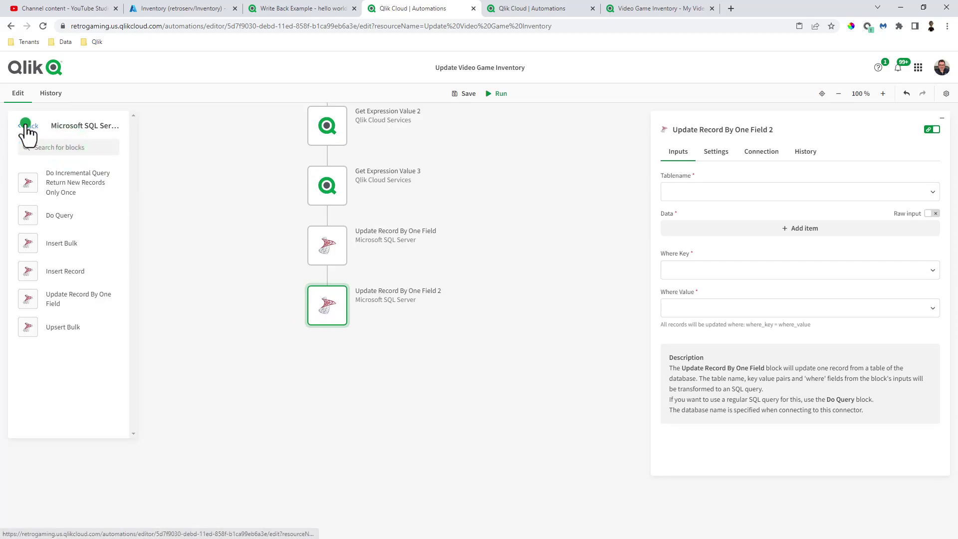
left_click(32, 134)
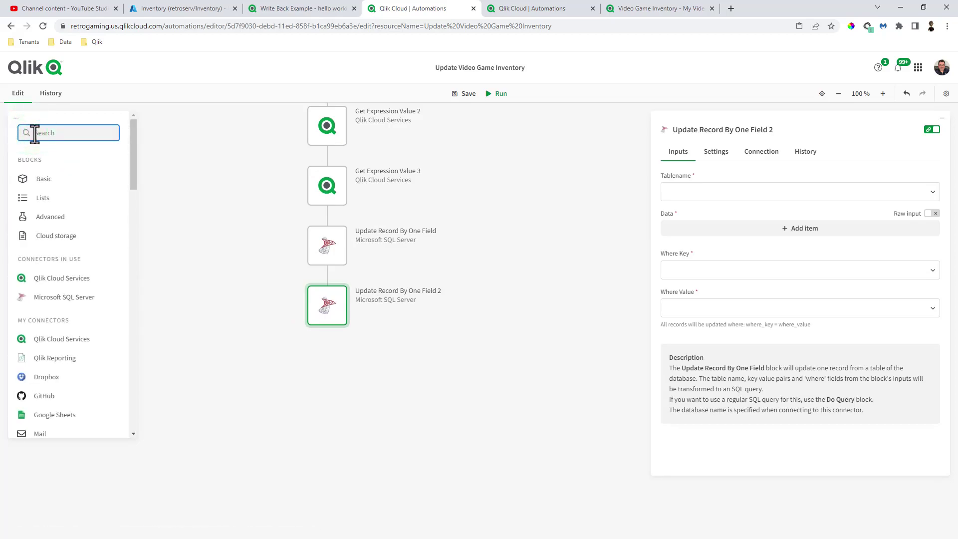
type("up")
key("BackSpace")
key("BackSpace")
type("up")
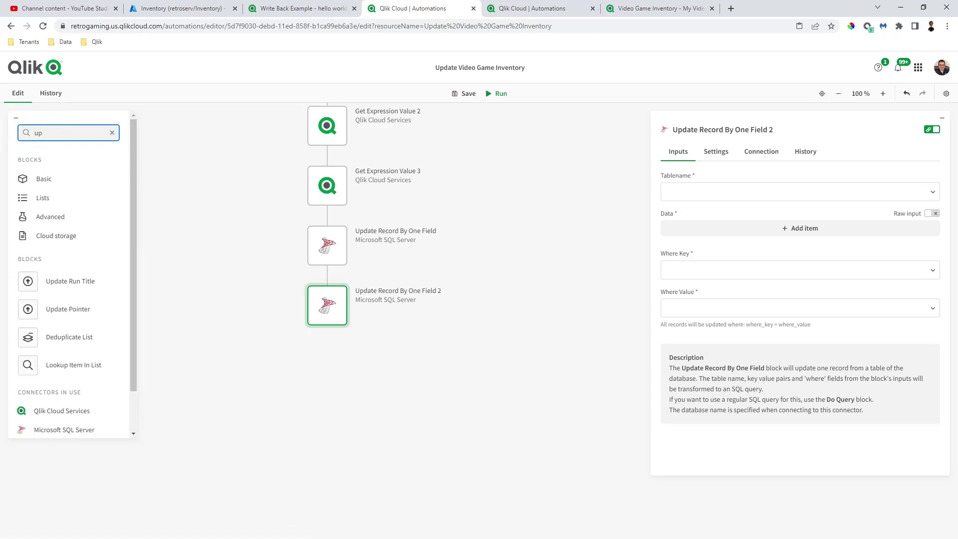
left_click_drag(96, 278, 93, 283)
left_click_drag(182, 317, 387, 367)
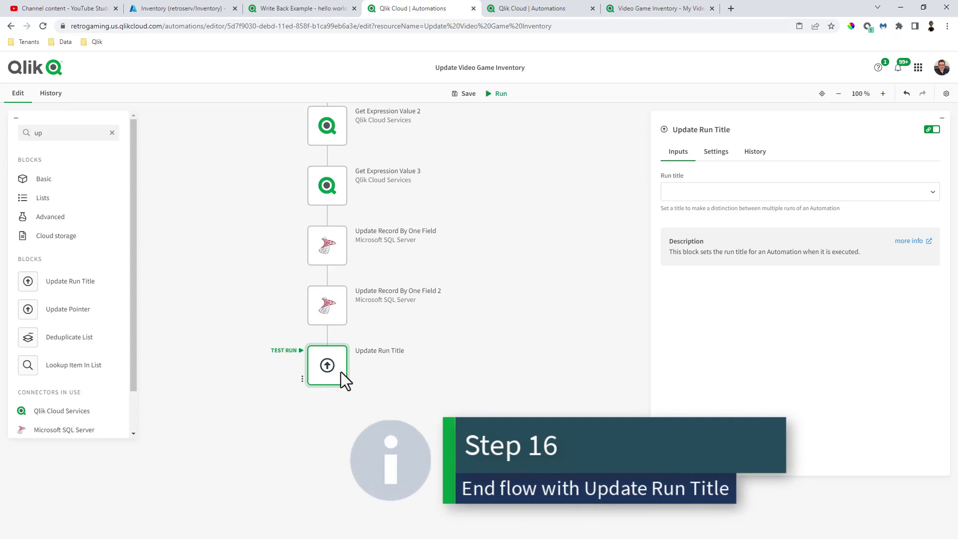
Enter 'Your data has been updated, you may now reload your app.' as the Update Run Title text.
left_click(666, 190)
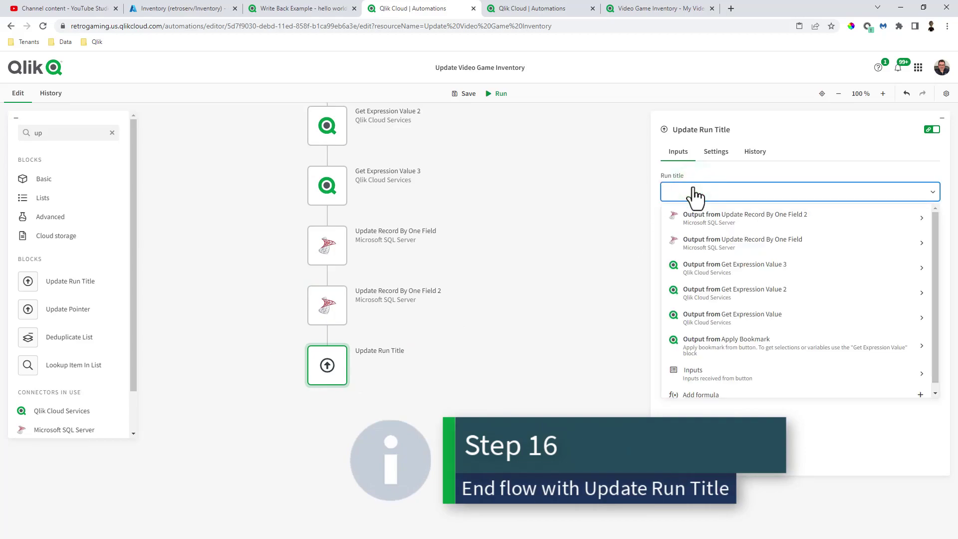
type("Your da")
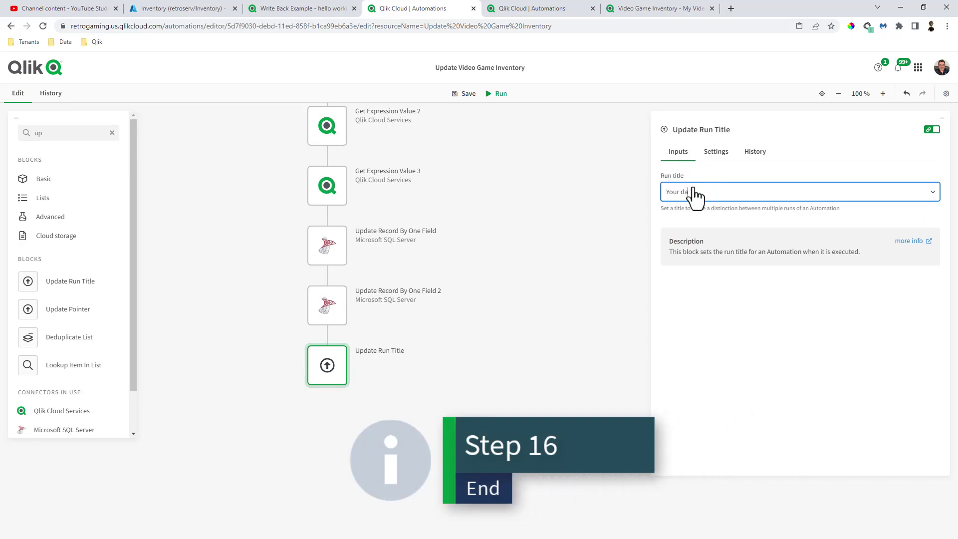
type("ta has been updated, you may now reload your app.")
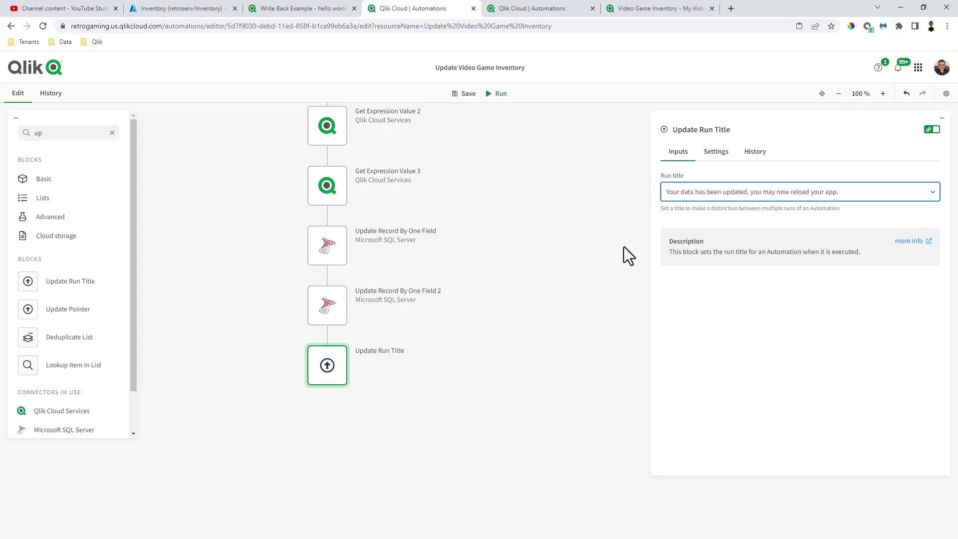
left_click(559, 323)
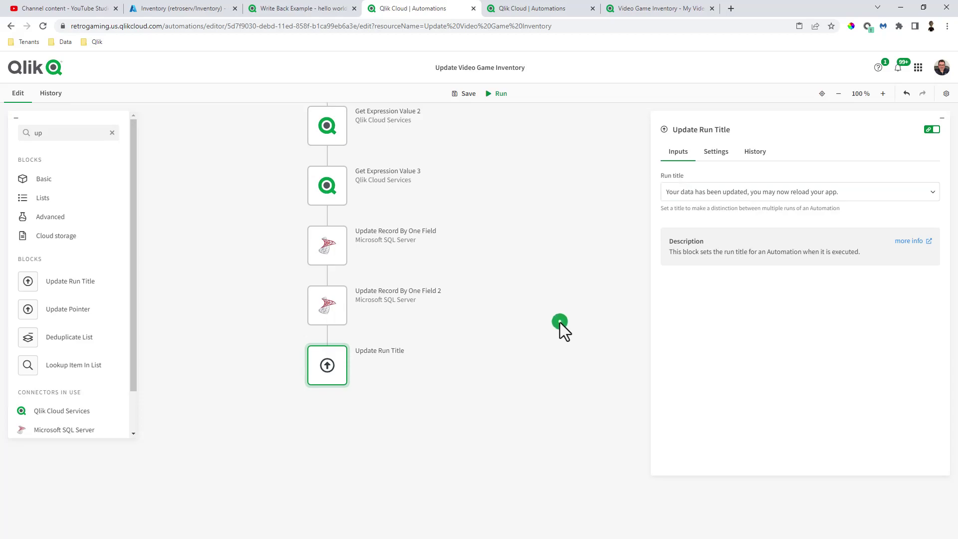
Confirm both Update Record By One Field blocks use the Microsoft SQL Server connection.
left_click(340, 251)
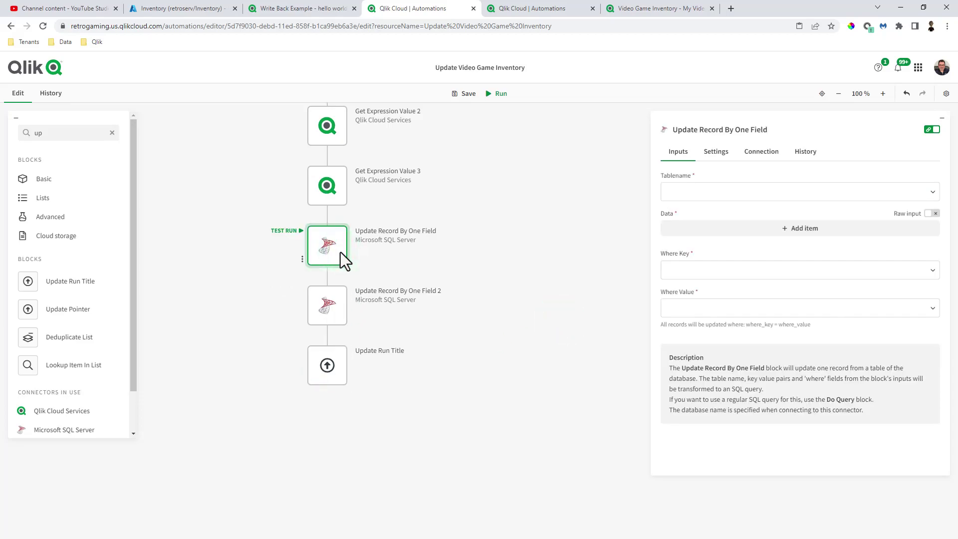
left_click(754, 154)
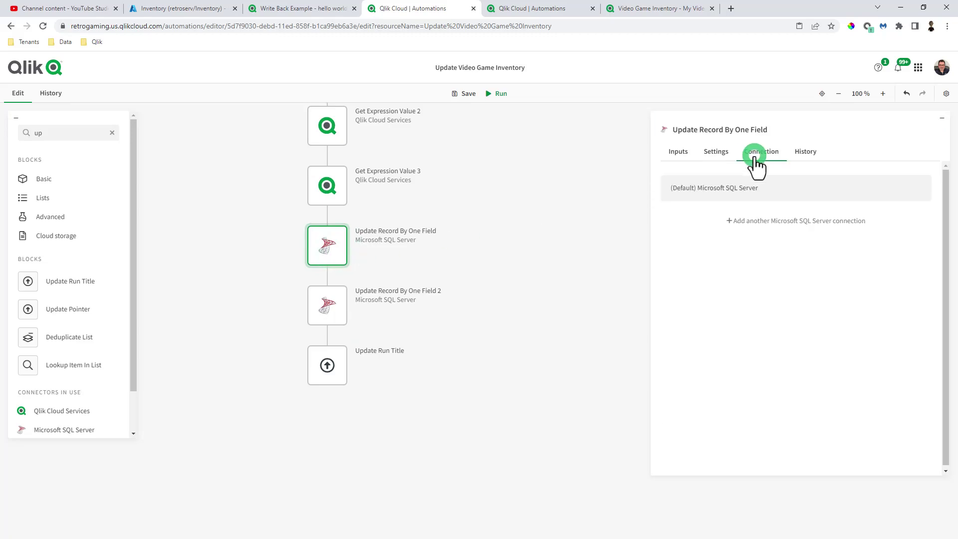
left_click(752, 194)
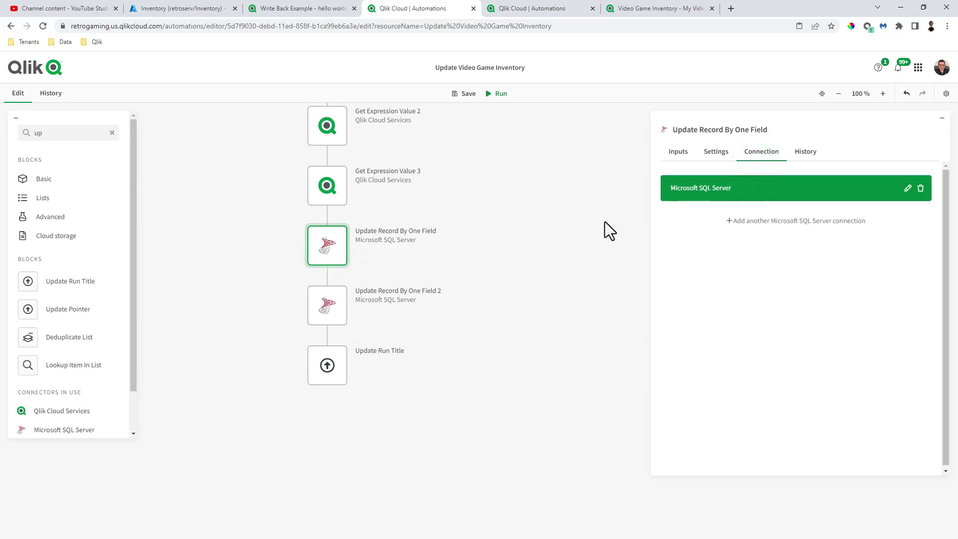
left_click(344, 311)
left_click(761, 152)
left_click(788, 193)
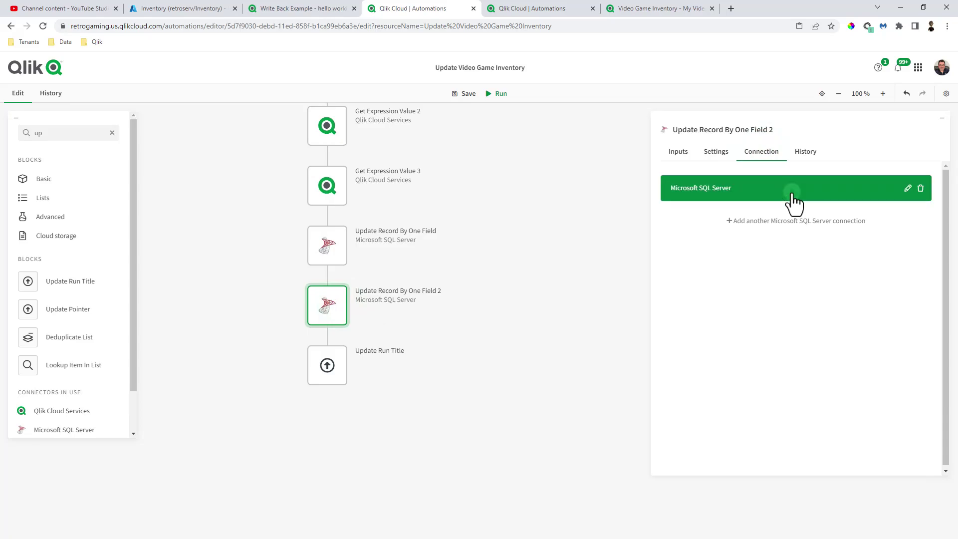
left_click(321, 256)
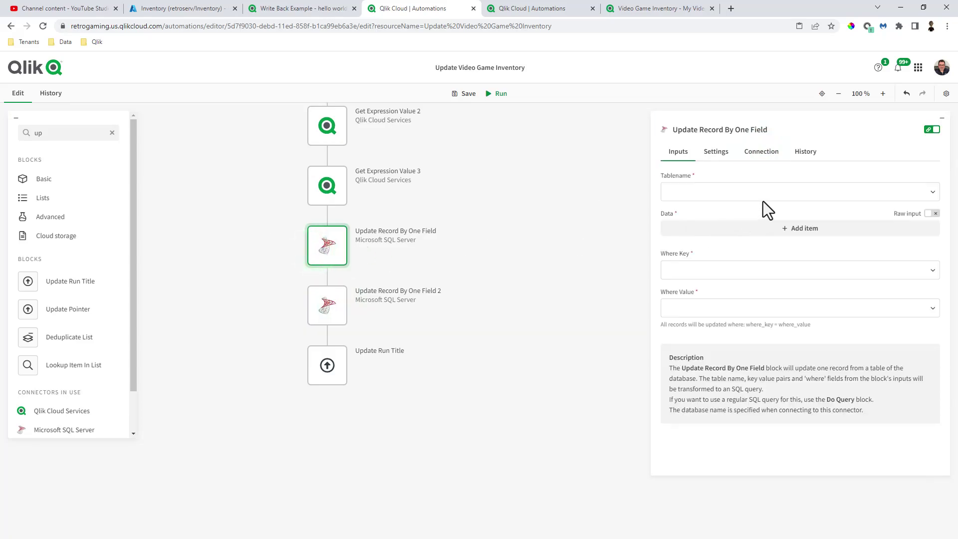
Point the first update at table Inventory, where ID equals Get Expression Value.
left_click(836, 194)
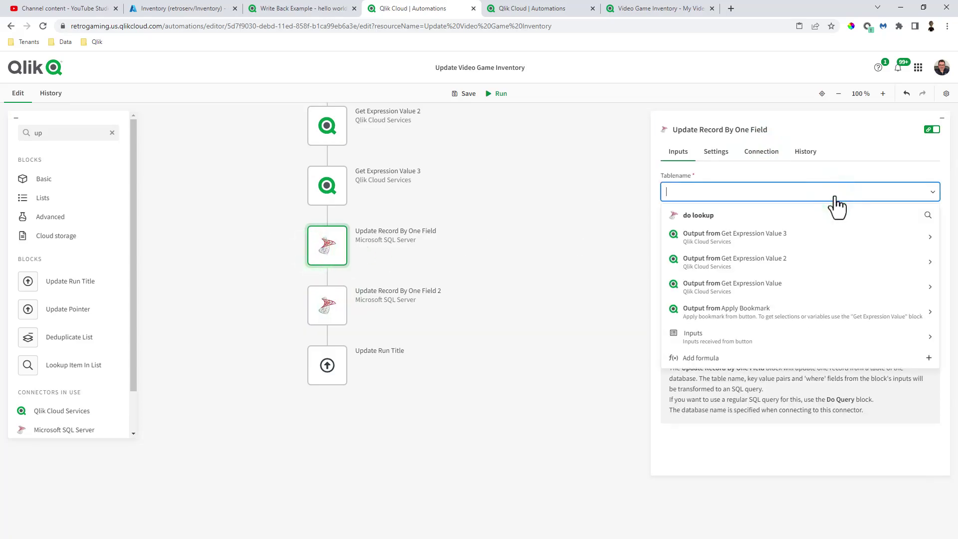
type("Inventory")
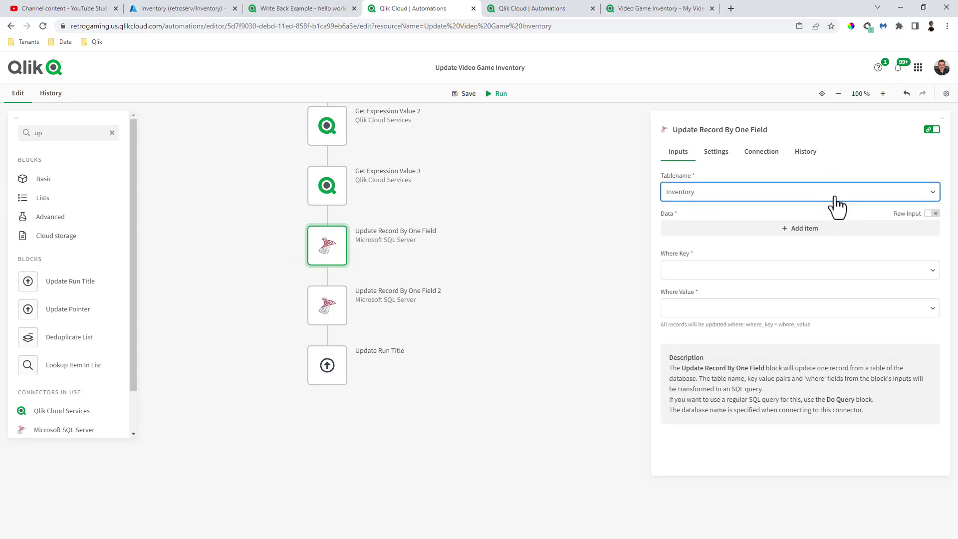
left_click(783, 258)
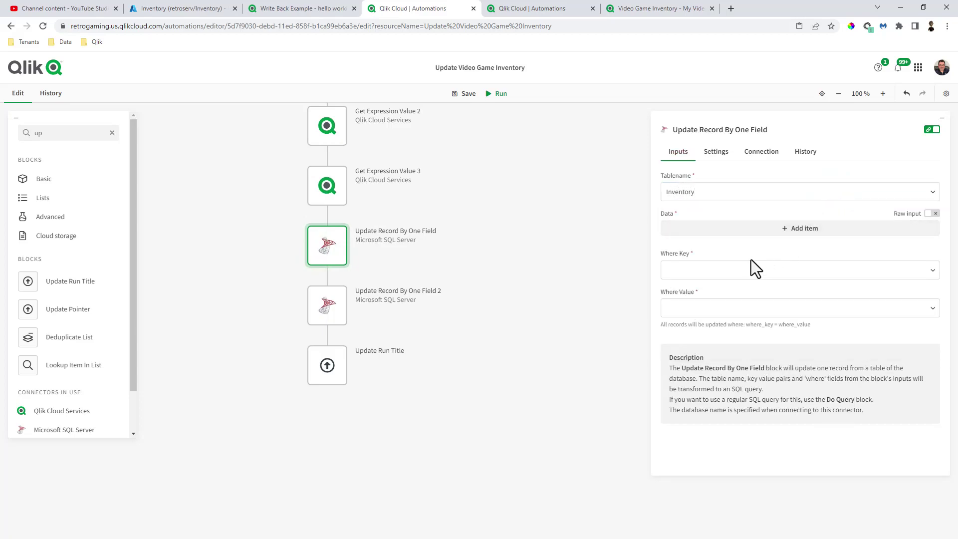
left_click(711, 272)
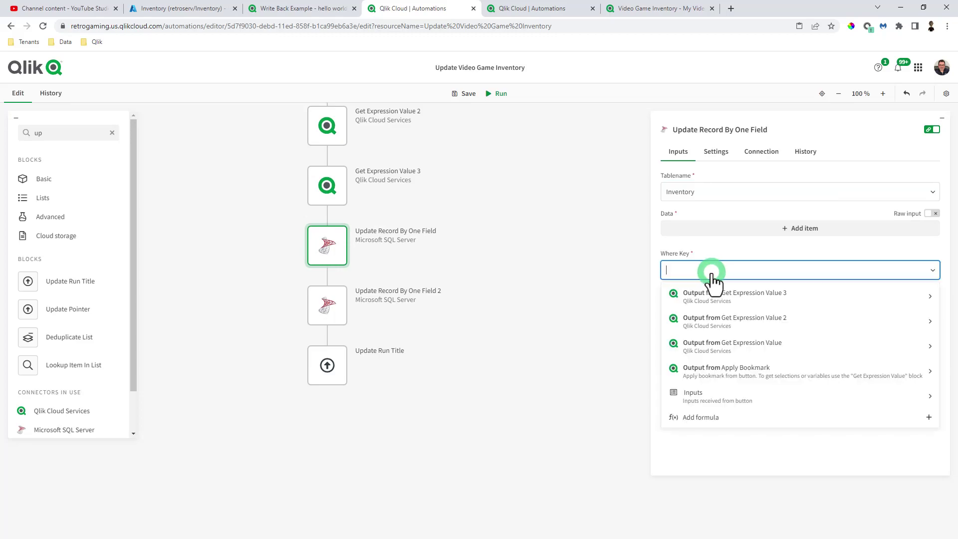
type("ID")
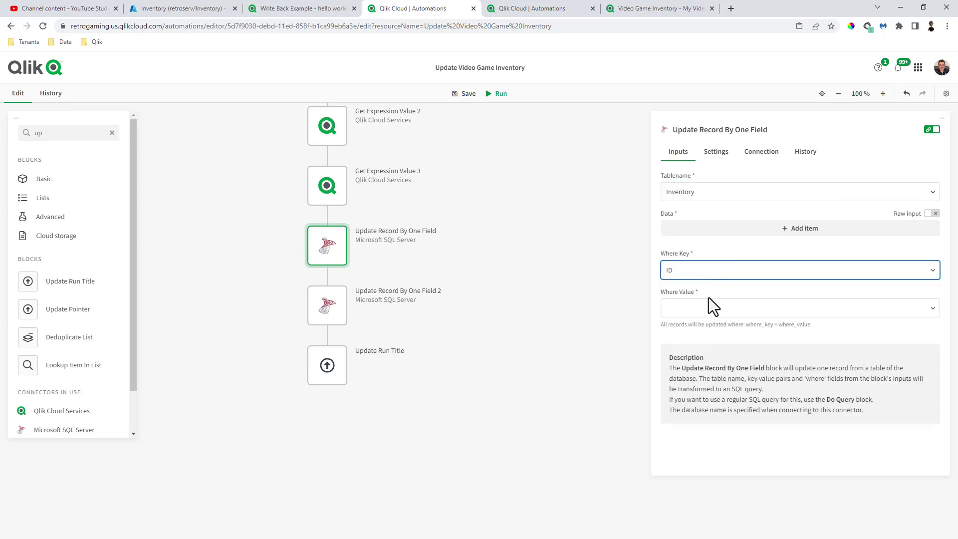
left_click(713, 307)
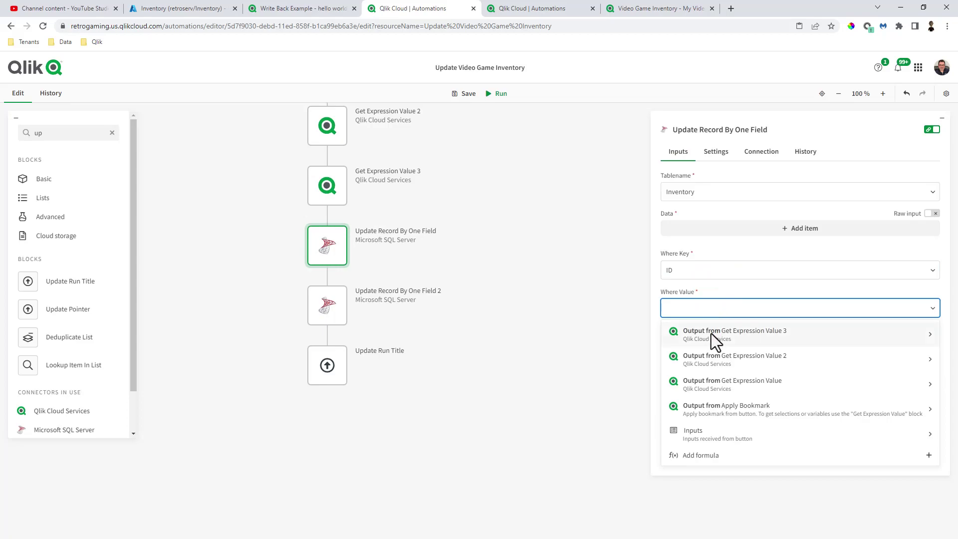
left_click(721, 387)
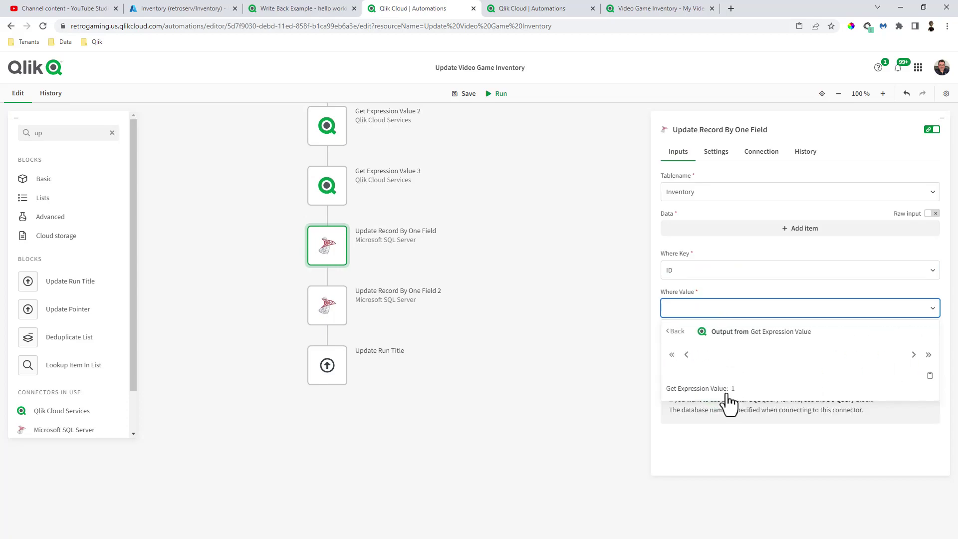
left_click(708, 390)
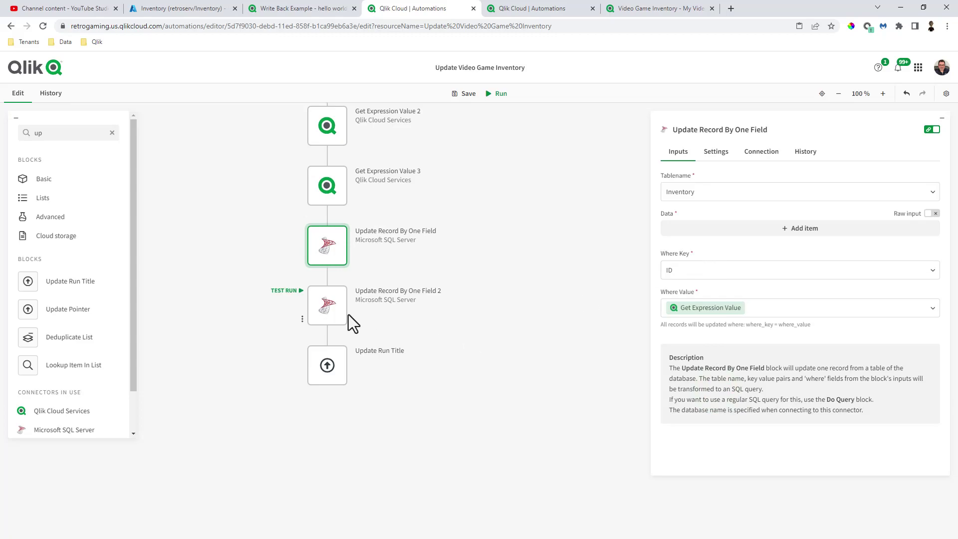
Set the second update block's Where Key to ID and browse Get Expression Value for its value.
left_click(335, 308)
left_click(691, 271)
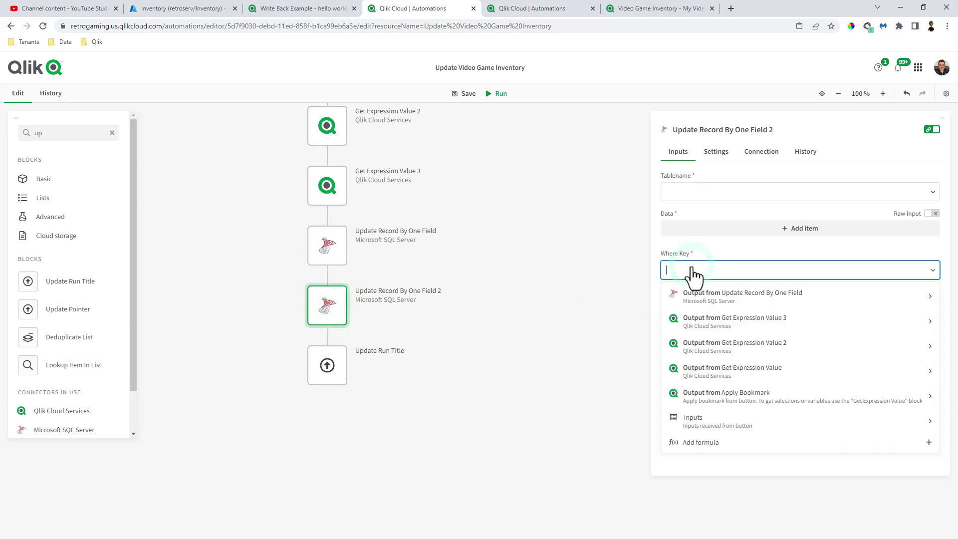
type("ID")
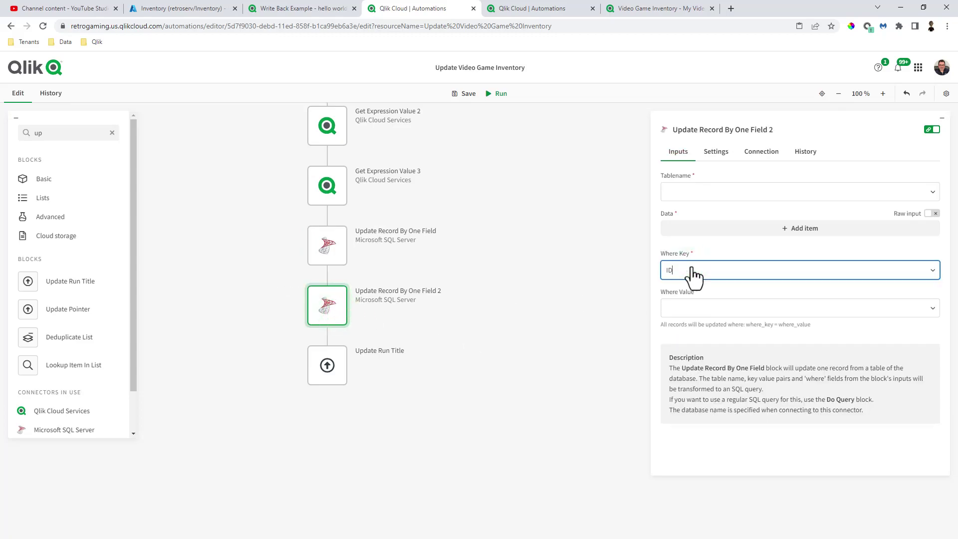
left_click(694, 309)
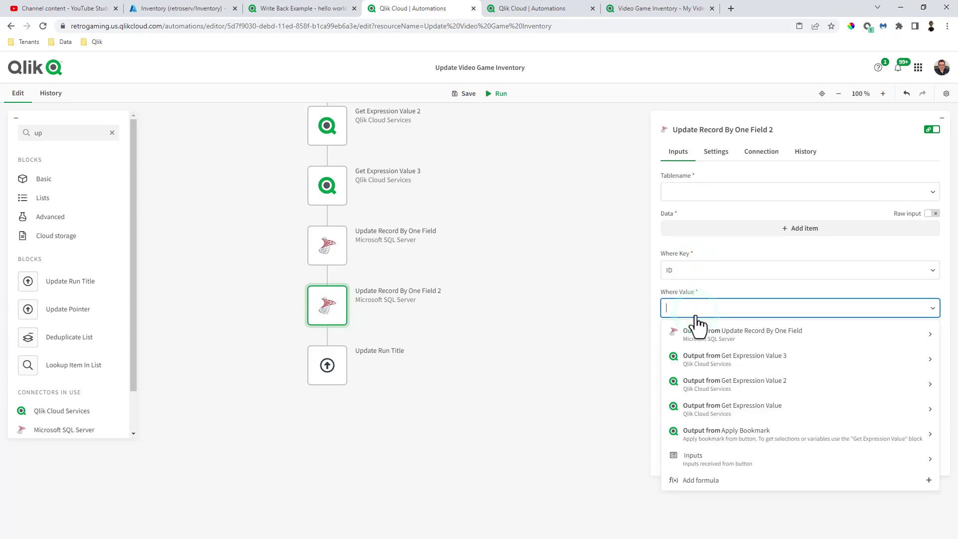
left_click(719, 411)
Match the second update on Get Expression Value, and add Platform = Get Expression Value 2 to the first update.
left_click(694, 388)
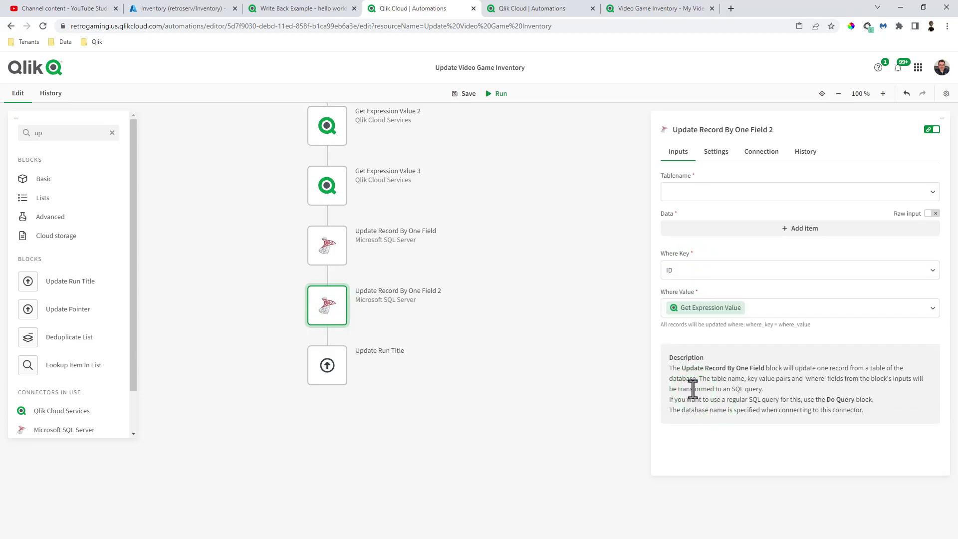
left_click(332, 247)
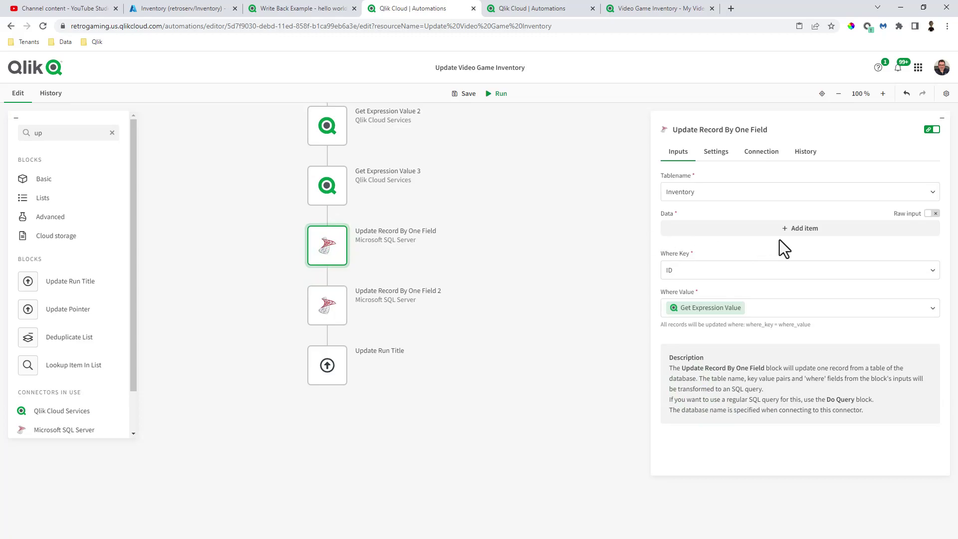
left_click(796, 228)
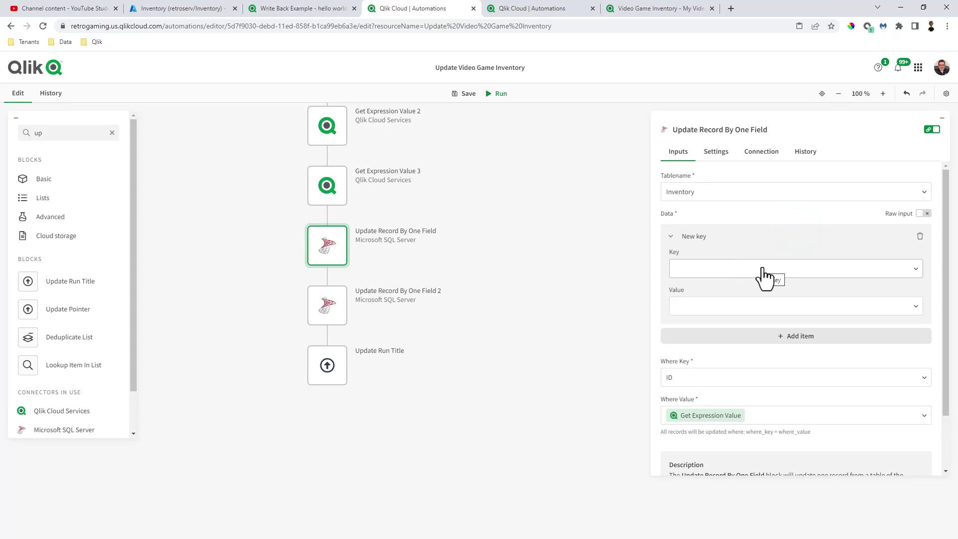
left_click(765, 277)
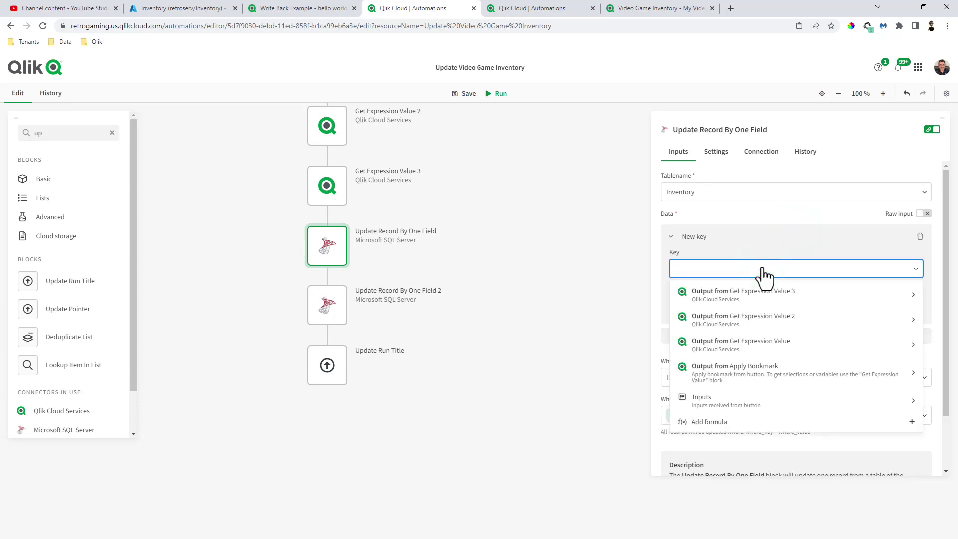
type("Platfo")
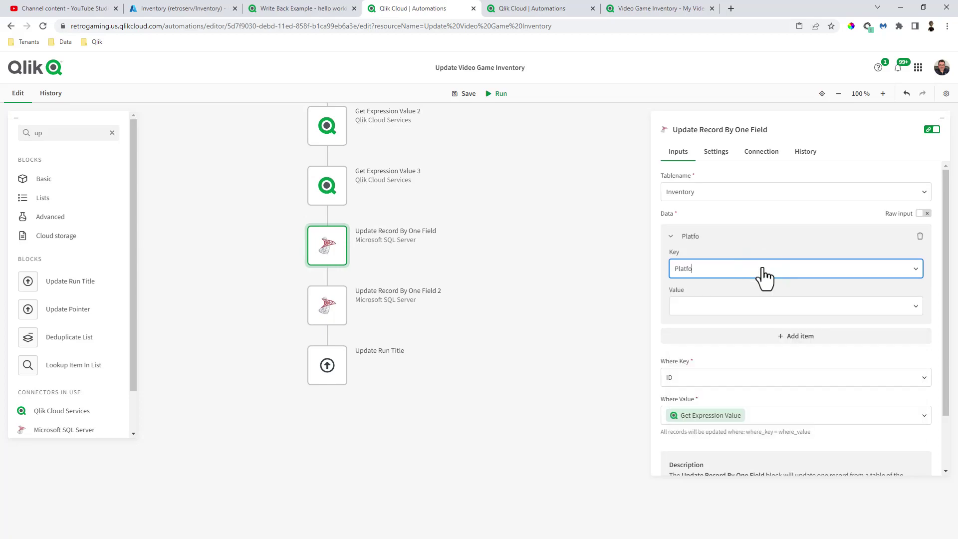
type("rm")
left_click(753, 306)
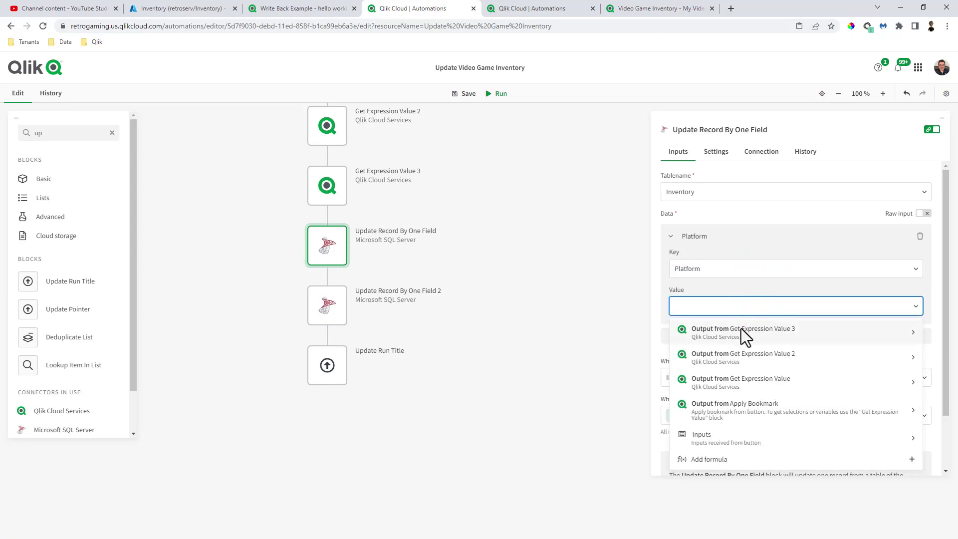
left_click(741, 361)
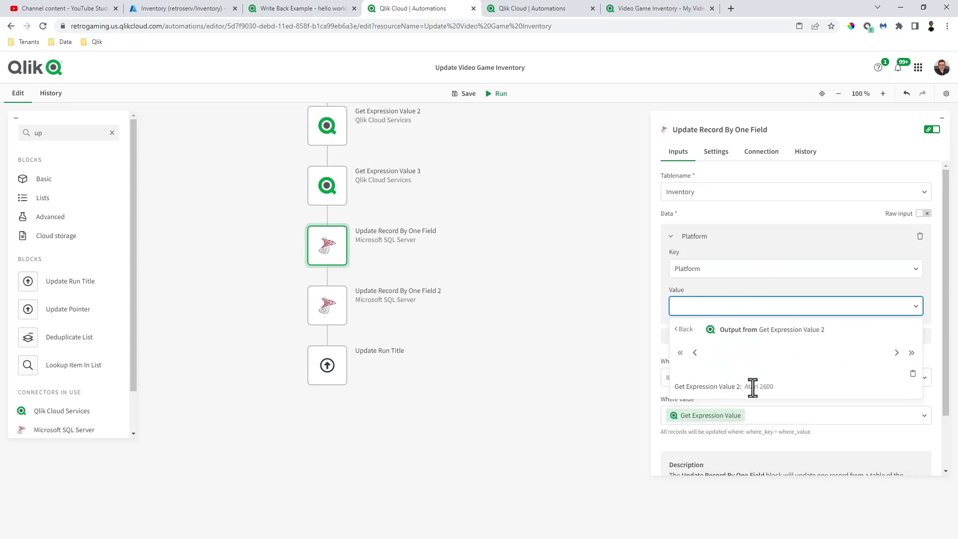
left_click(719, 387)
left_click(671, 237)
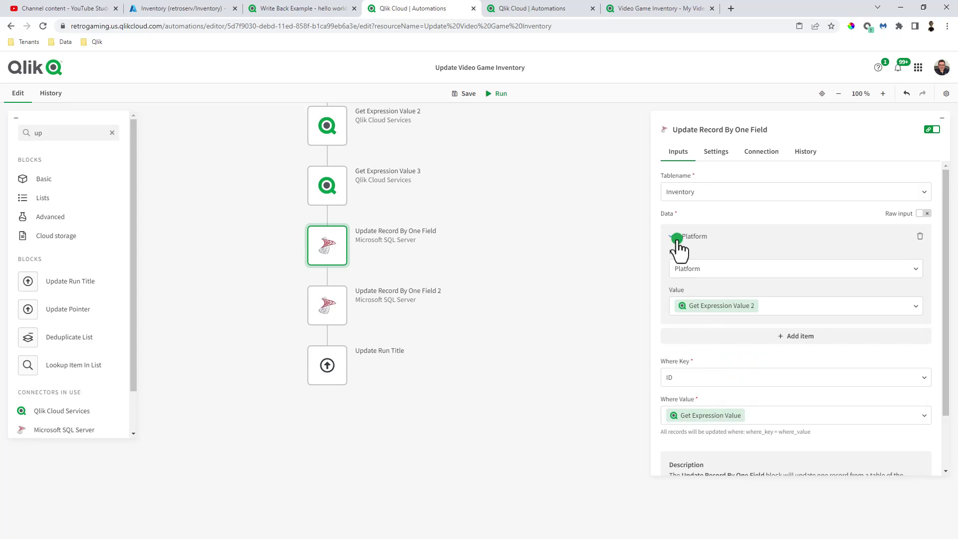
left_click(339, 305)
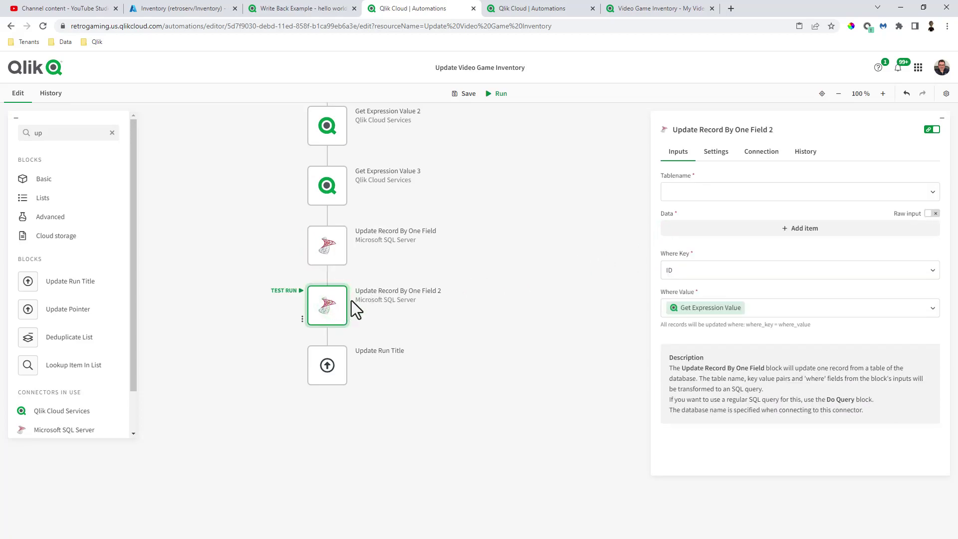
Add a Title column to the second update, valued from Get Expression Value 3.
left_click(717, 230)
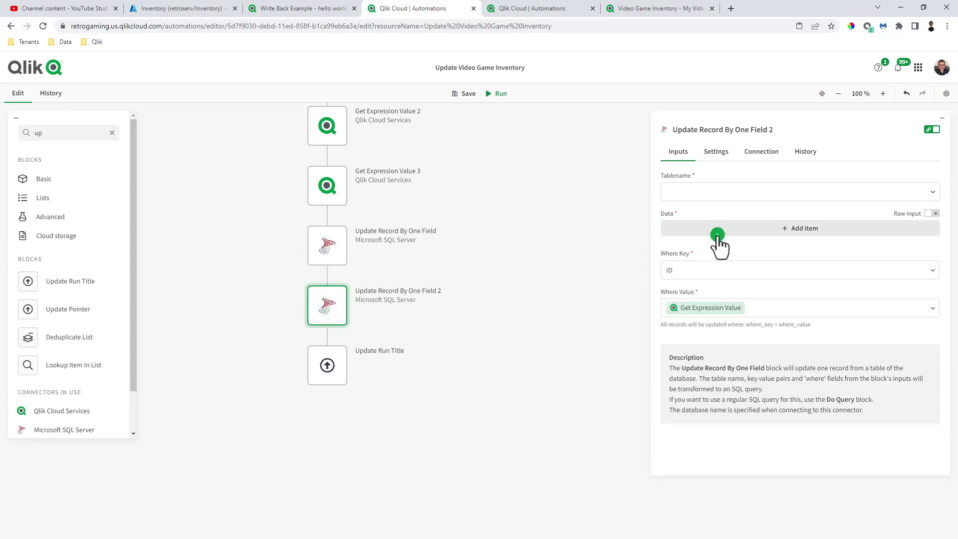
left_click(726, 269)
type("Tit")
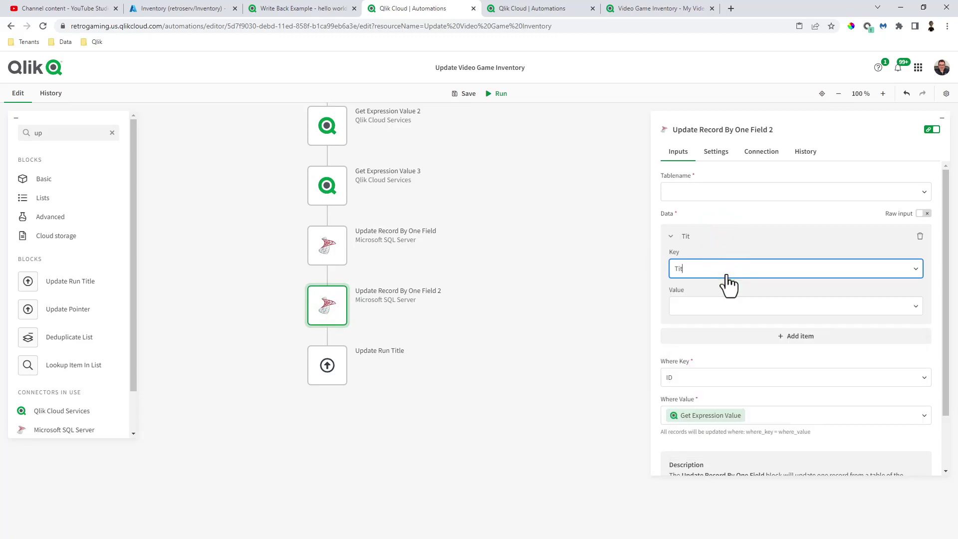
type("le")
left_click(715, 305)
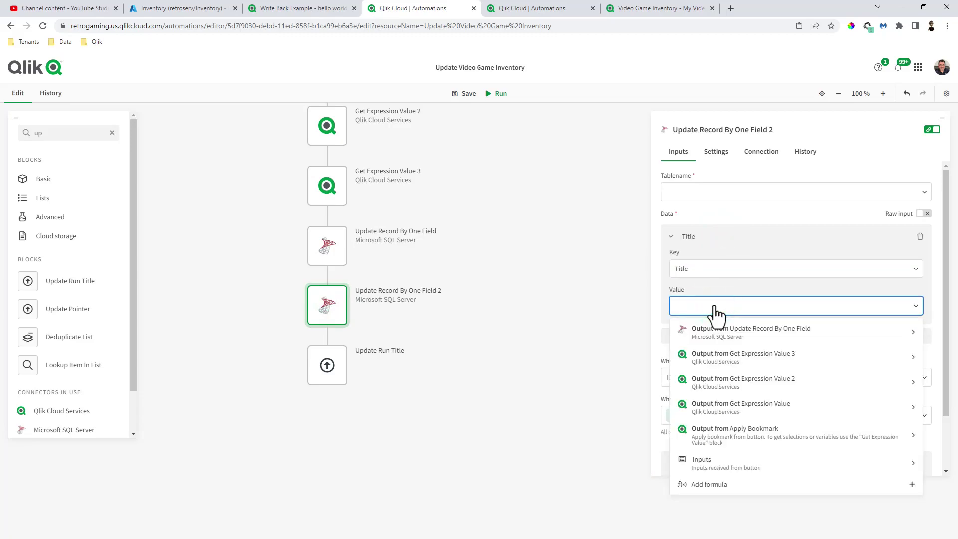
left_click(721, 356)
left_click(703, 386)
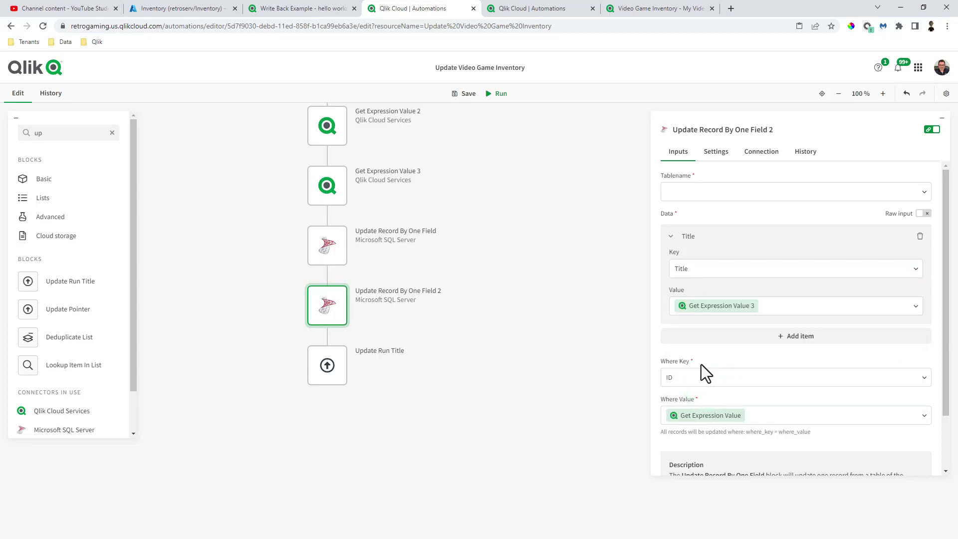
Fix the invalid-block warning by setting Tablename to Inventory, then save the automation.
left_click(468, 94)
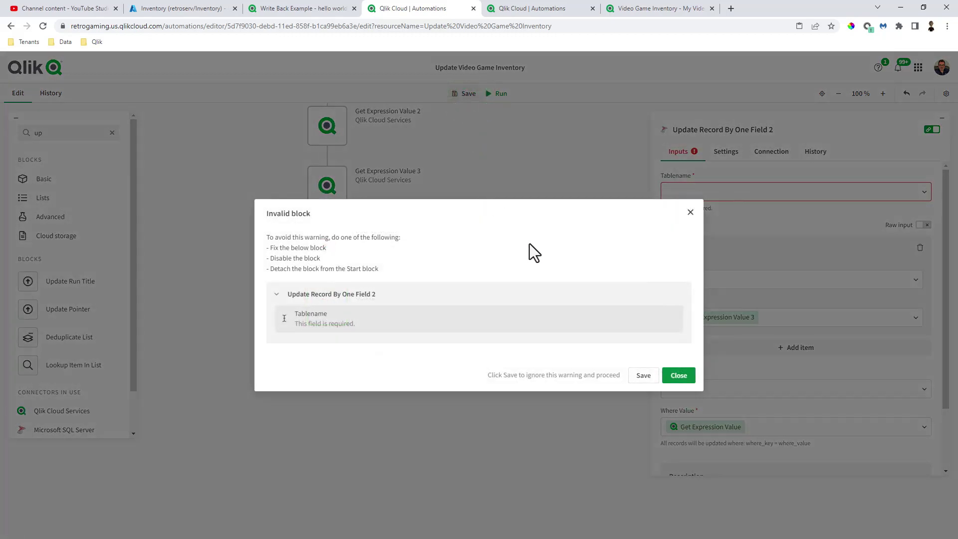
left_click(679, 376)
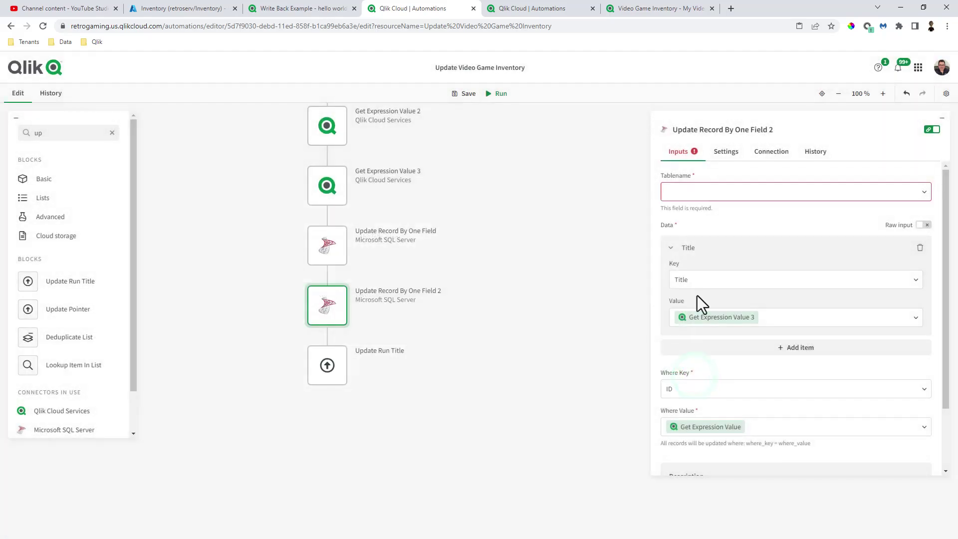
left_click(698, 198)
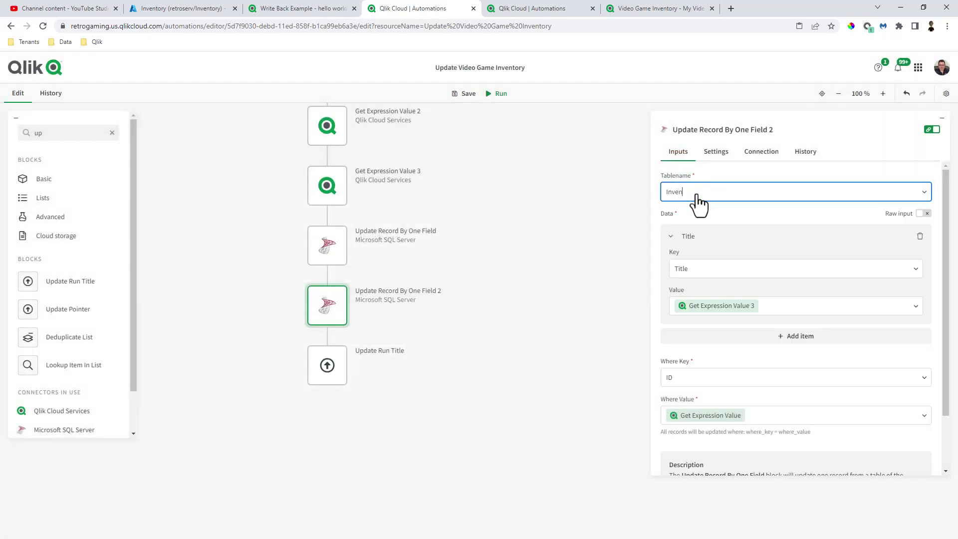
double_click(696, 196)
left_click(324, 247)
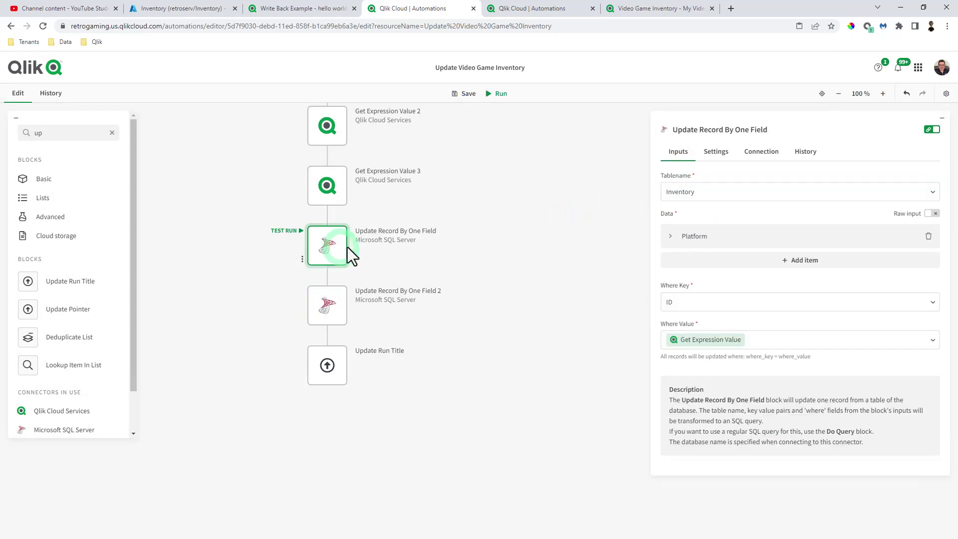
left_click(466, 98)
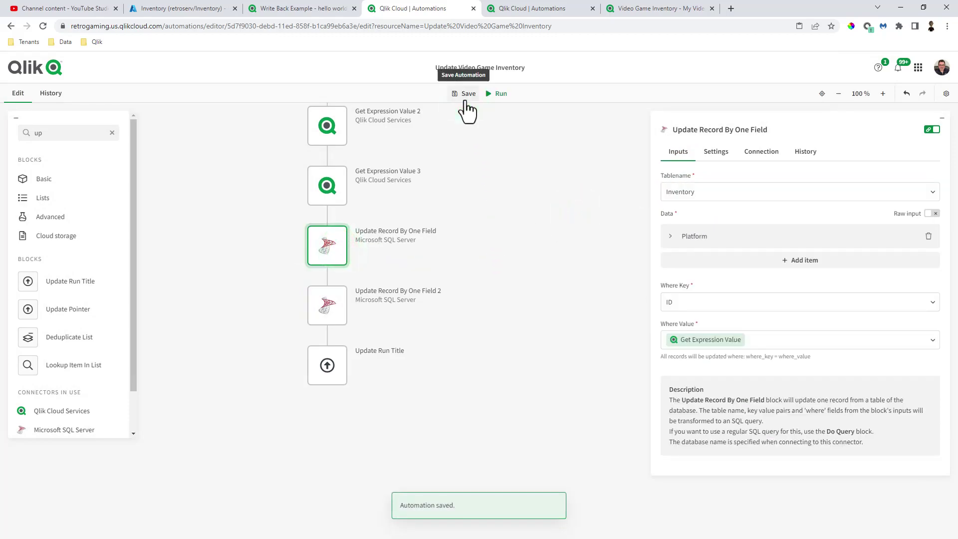
scroll(464, 304, "up", 4)
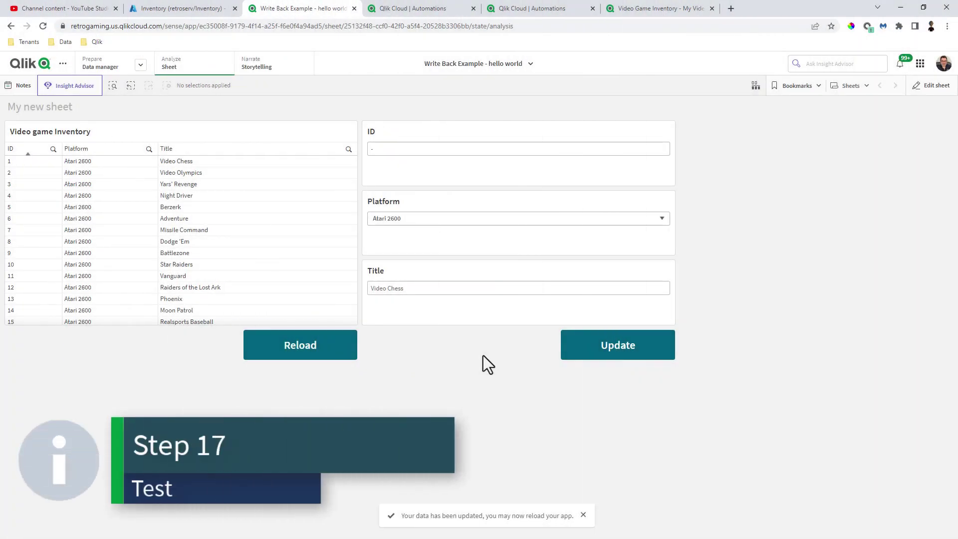
Change game 1 to platform Blank and title Combat and submit it with Update.
left_click(39, 160)
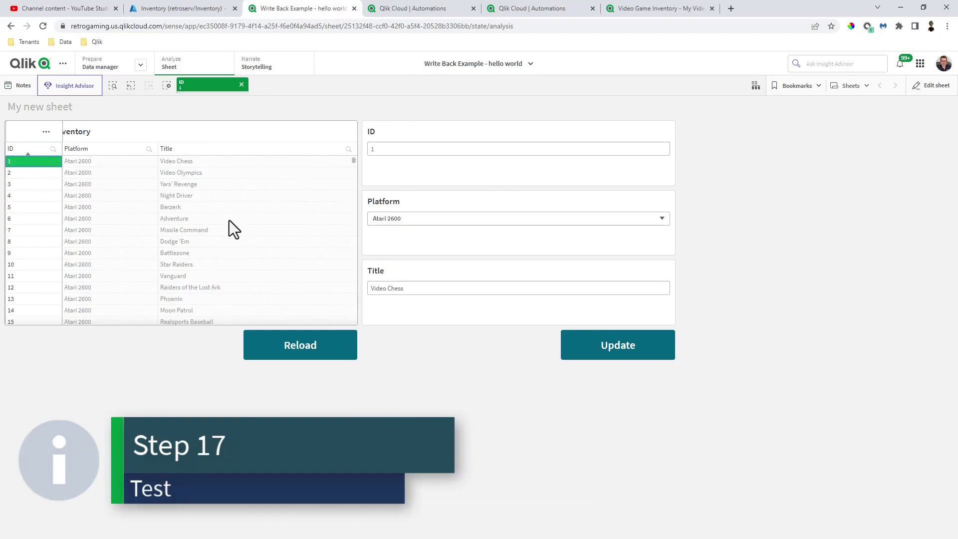
left_click(428, 223)
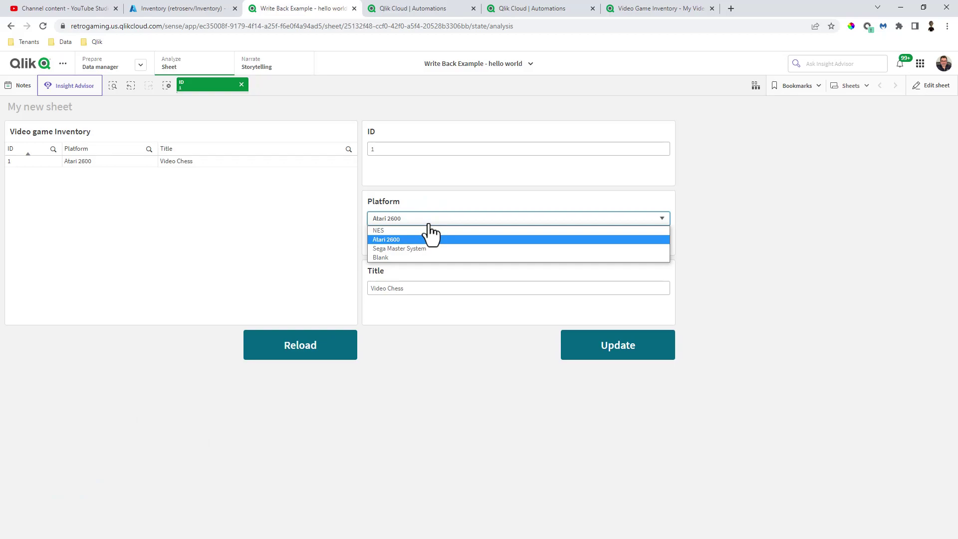
left_click(406, 258)
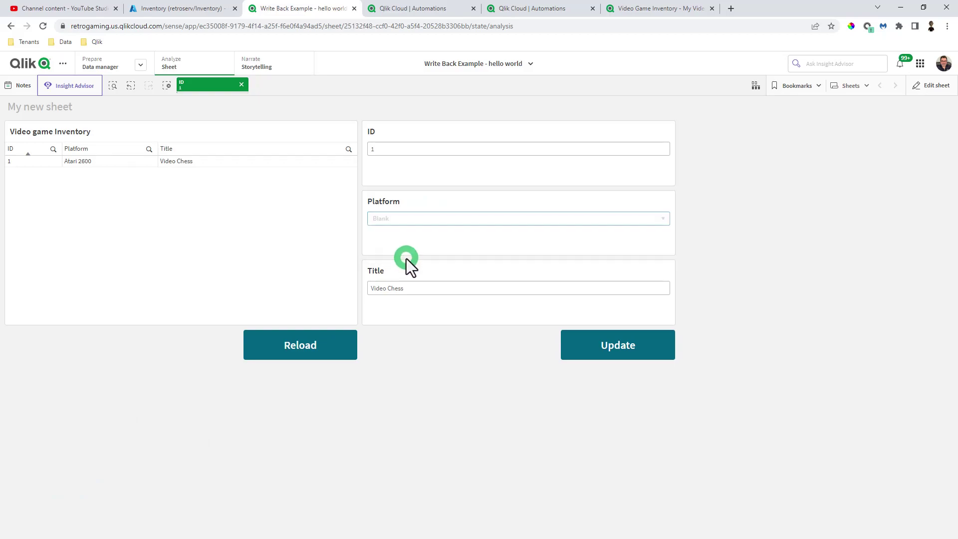
left_click(419, 287)
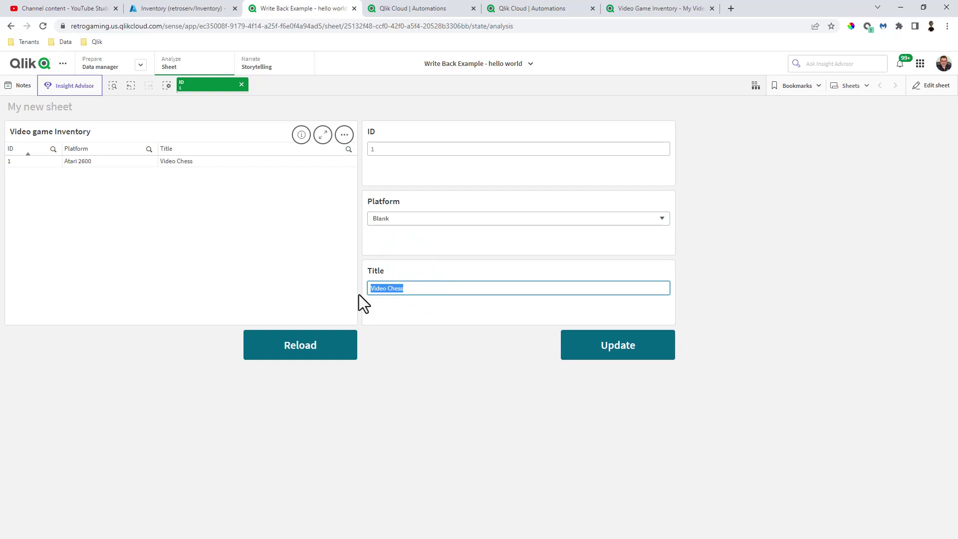
type("Combat")
left_click(582, 351)
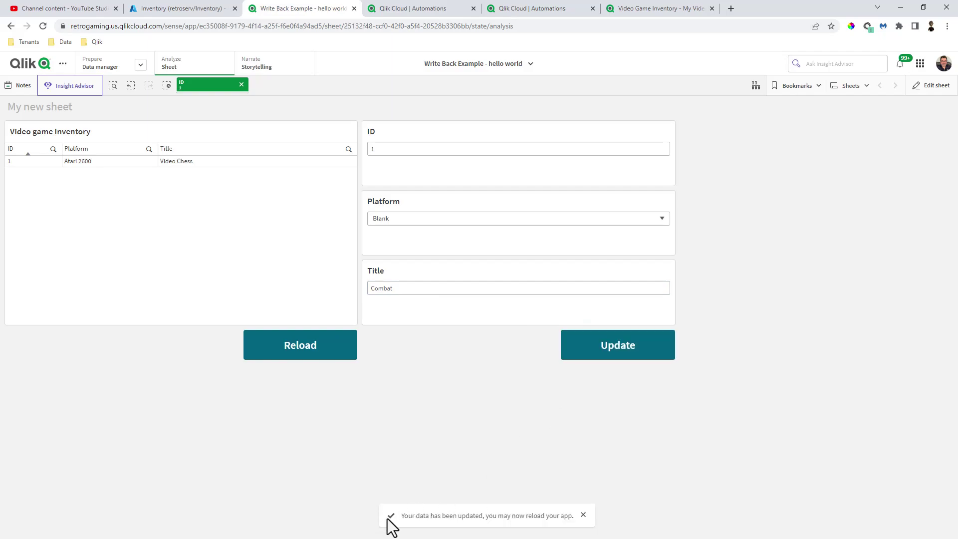
Reload to confirm Combat, then write game 1 back as Atari 2600 / Video Chess and reload.
left_click(327, 360)
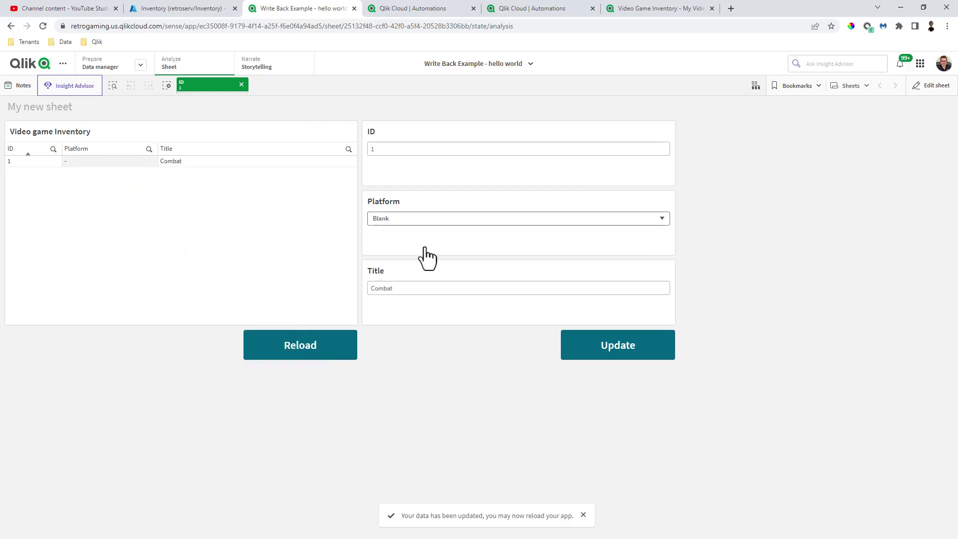
left_click(418, 223)
left_click(416, 236)
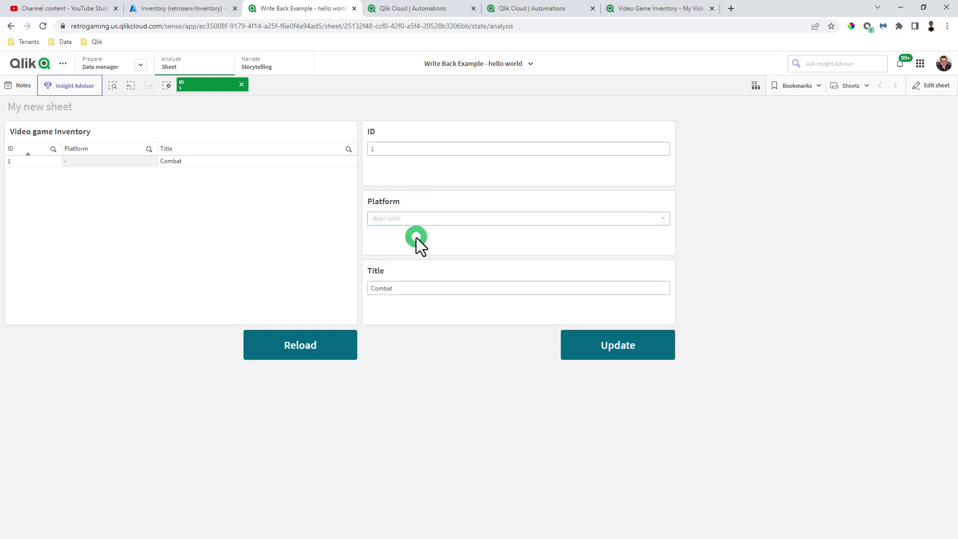
left_click(411, 288)
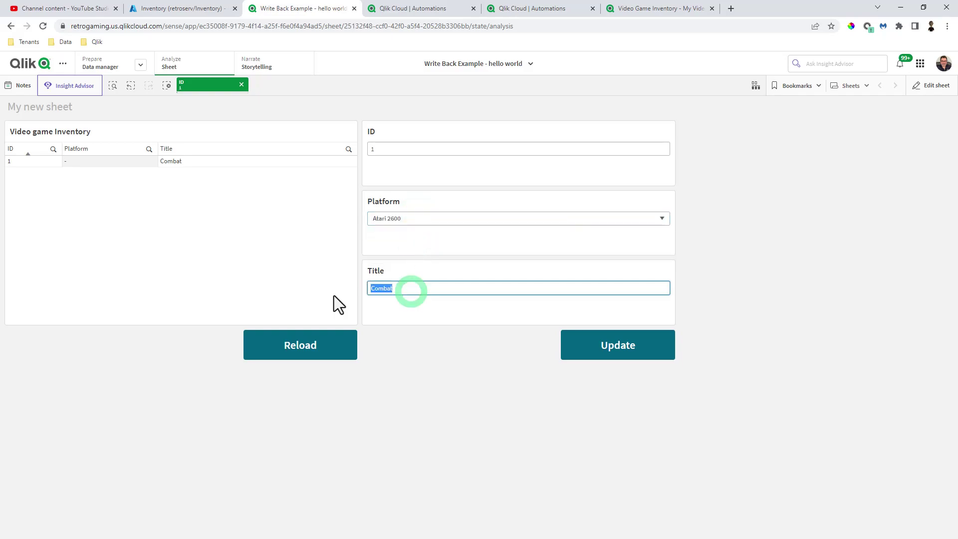
type("Video Ch")
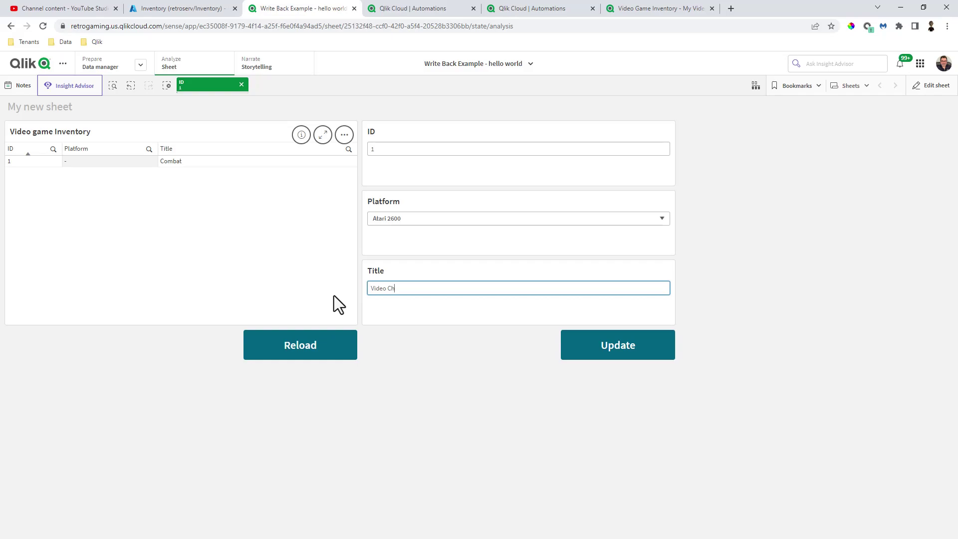
type("ess")
left_click(596, 354)
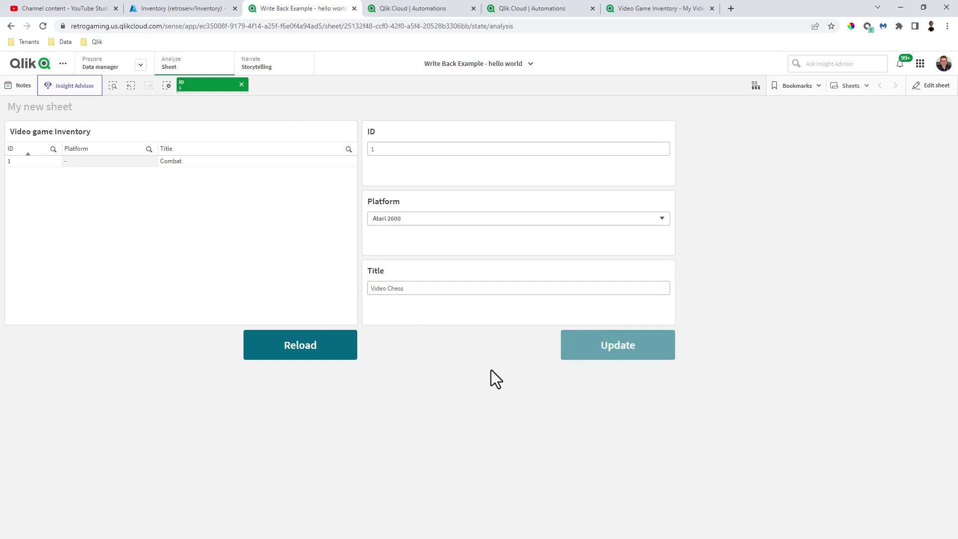
left_click(344, 355)
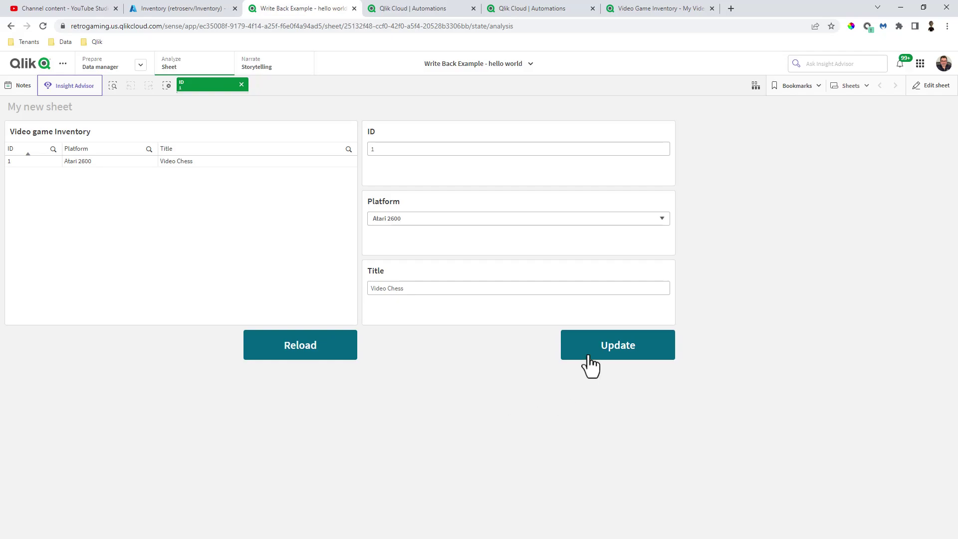
Return to the Automations tab and scroll to the flow's two SQL Update Record blocks.
left_click(422, 13)
scroll(379, 269, "down", 2)
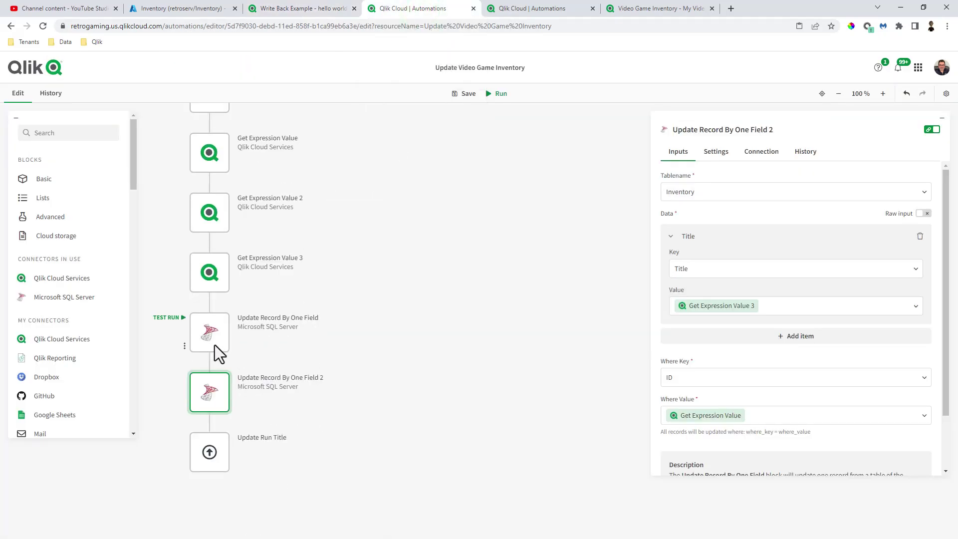
scroll(94, 306, "down", 8)
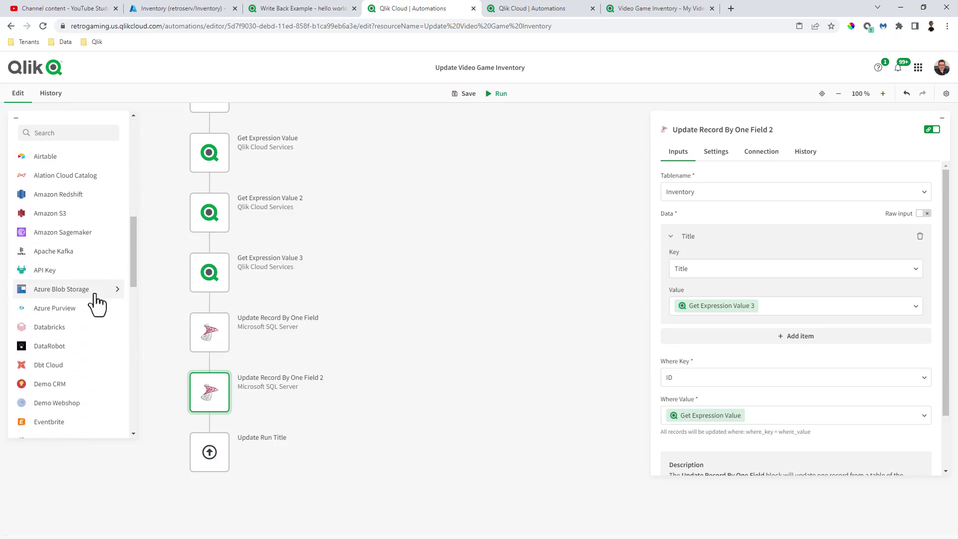
scroll(98, 304, "down", 10)
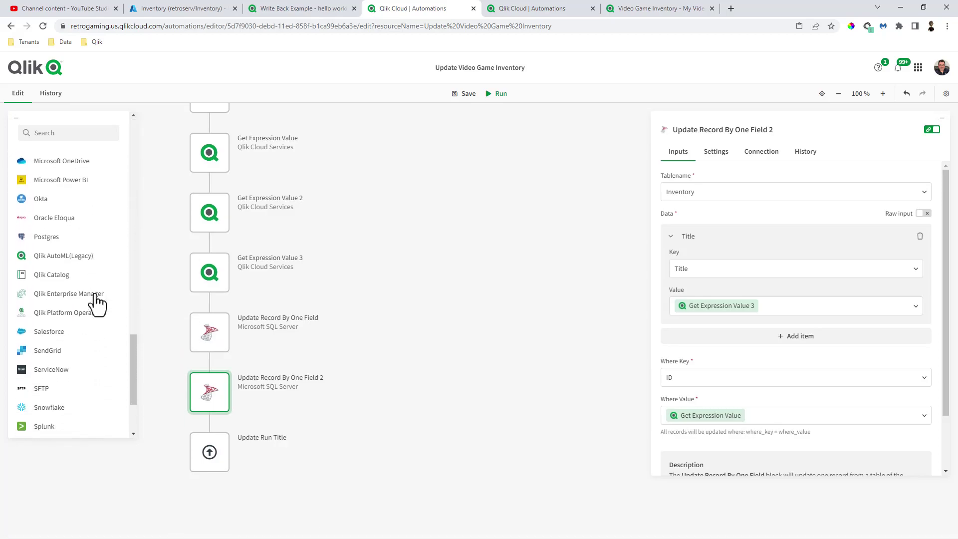
scroll(97, 306, "down", 3)
scroll(102, 358, "up", 4)
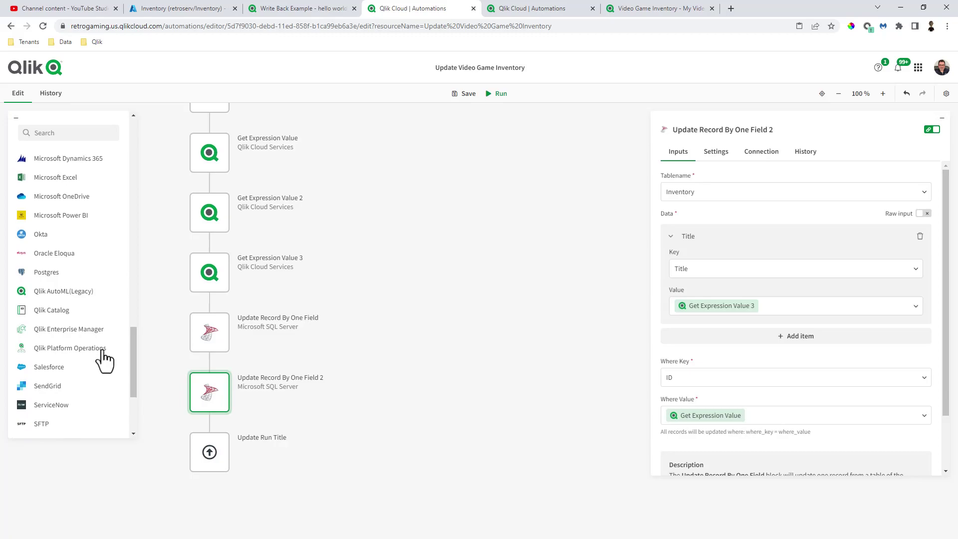
scroll(104, 360, "up", 9)
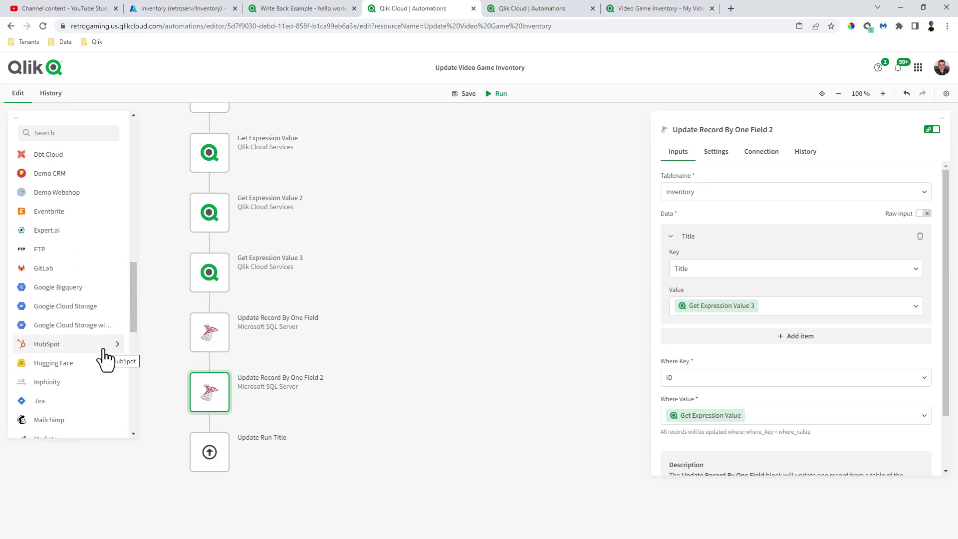